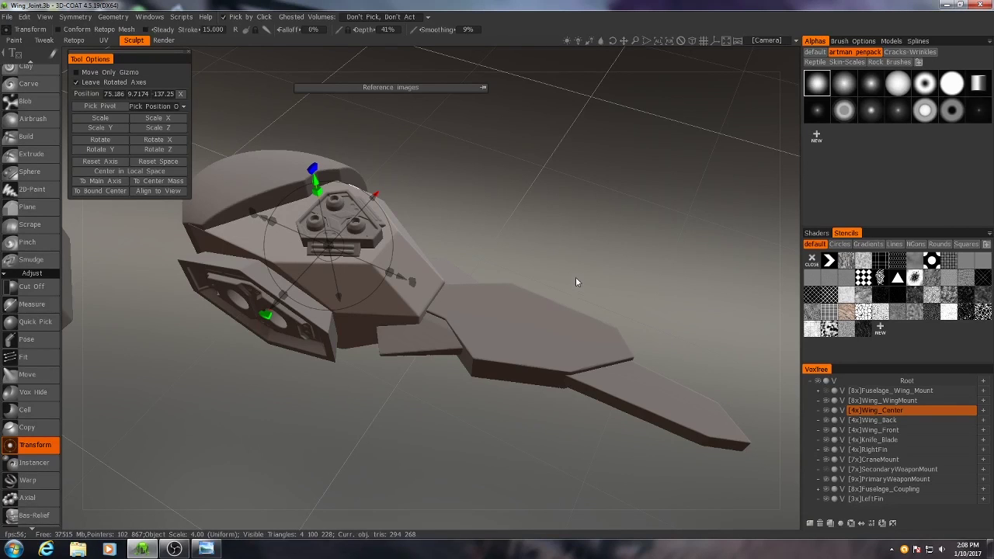
- Select the Wing_Back volume, the rounded shell at the end of the wing joint
middle_drag(517, 282, 271, 334)
alt+drag(404, 334, 434, 287)
alt+right_drag(435, 310, 520, 352)
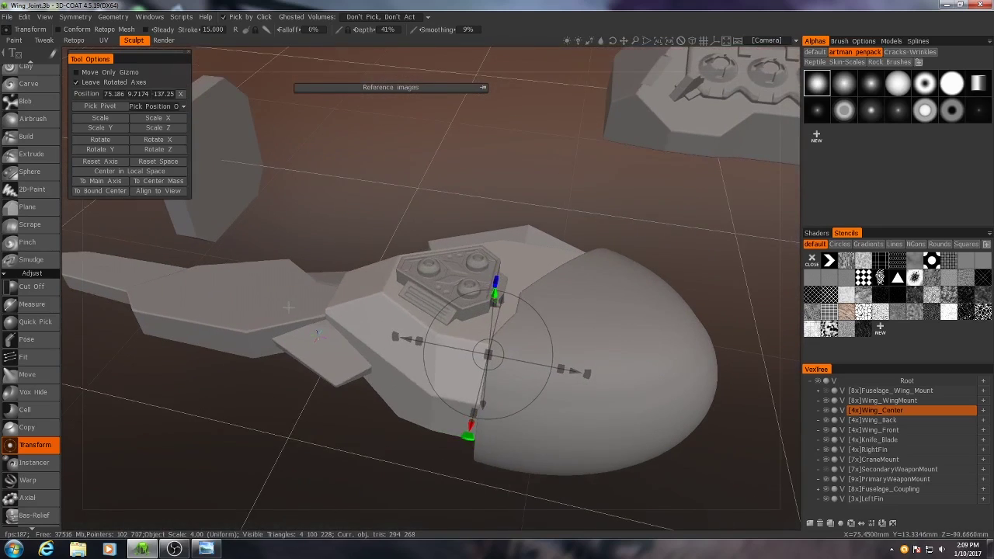
alt+middle_drag(520, 352, 469, 336)
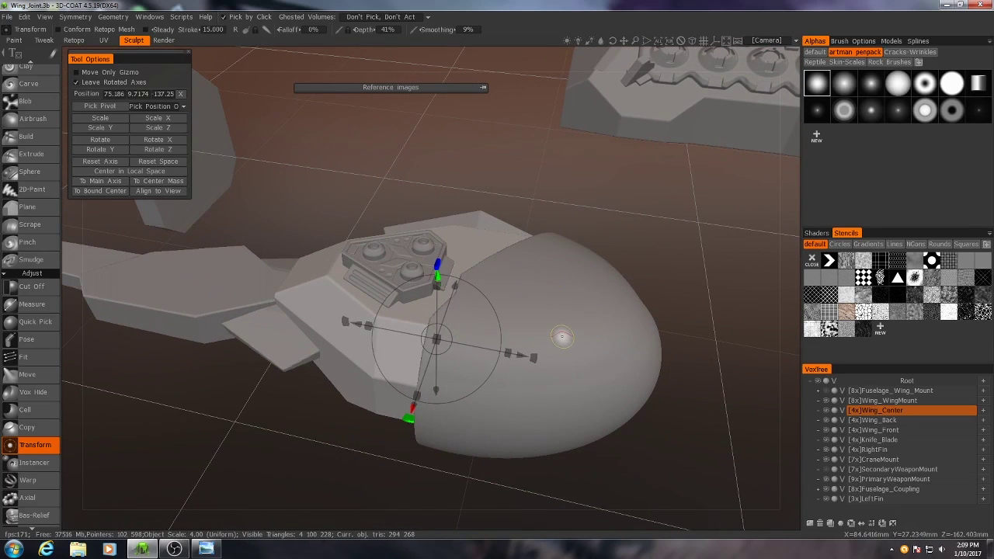
alt+drag(547, 431, 613, 423)
alt+middle_drag(521, 356, 476, 272)
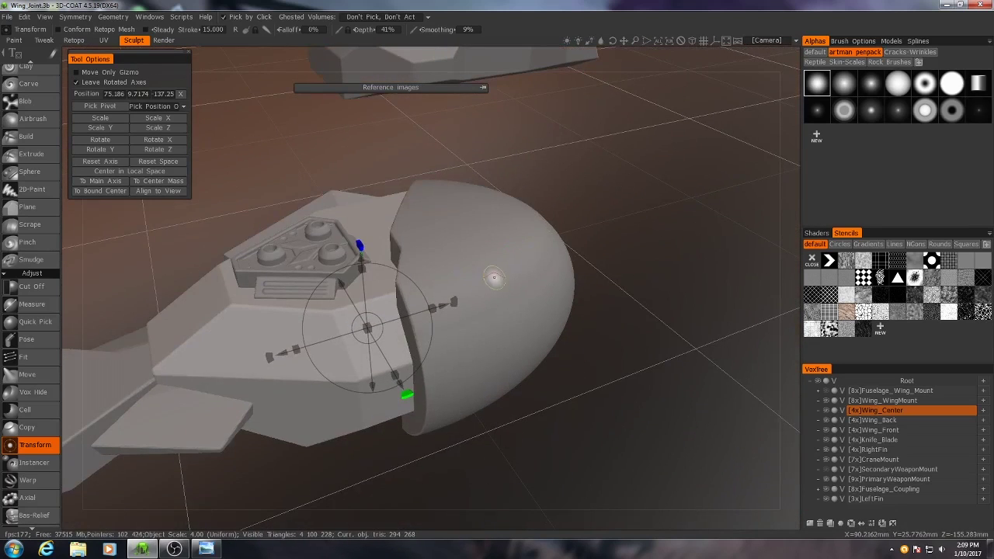
click(889, 420)
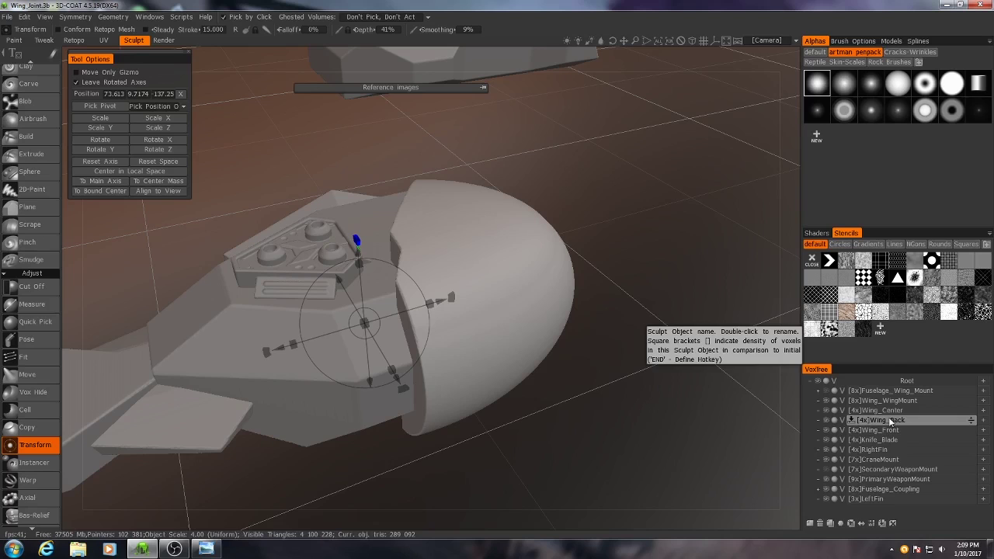
- Activate the Vox Extrude tool for the Wing_Back shell
middle_drag(692, 272, 415, 422)
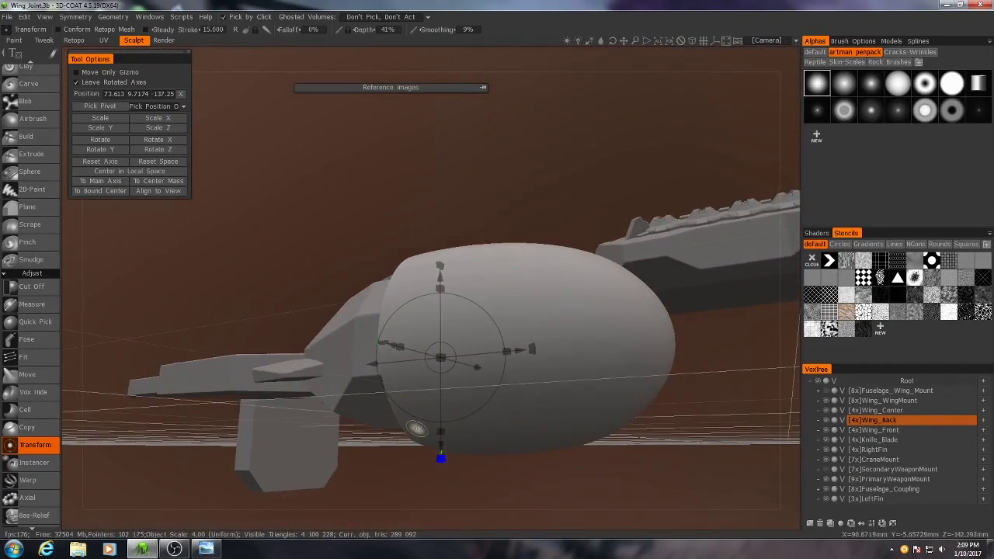
middle_drag(598, 355, 563, 334)
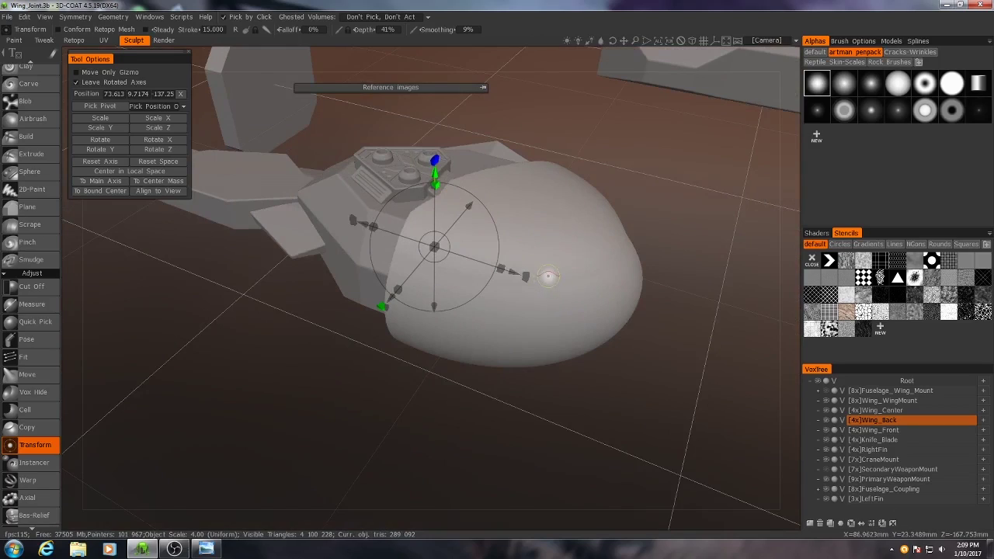
middle_drag(546, 278, 632, 402)
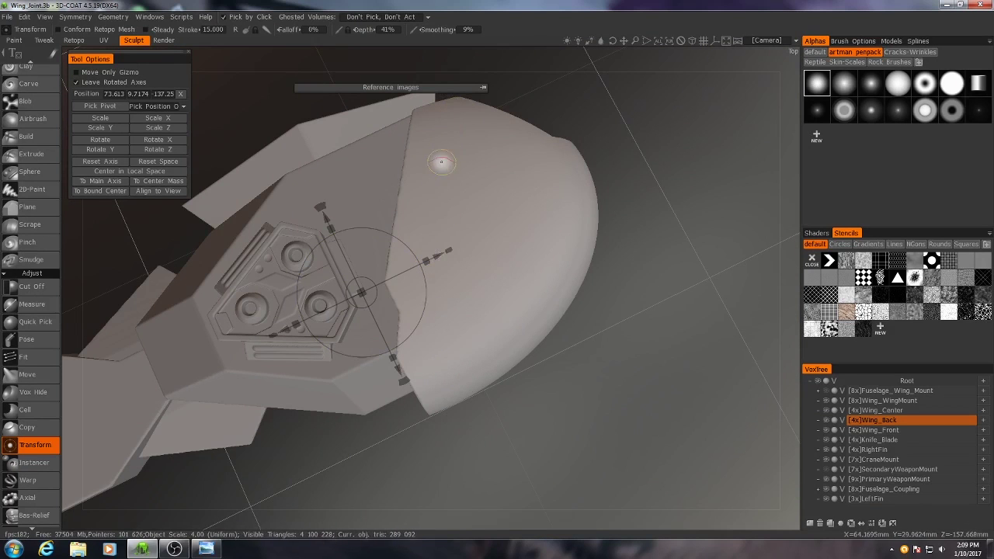
middle_drag(515, 306, 533, 267)
scroll(34, 363, down, 4)
scroll(34, 364, down, 9)
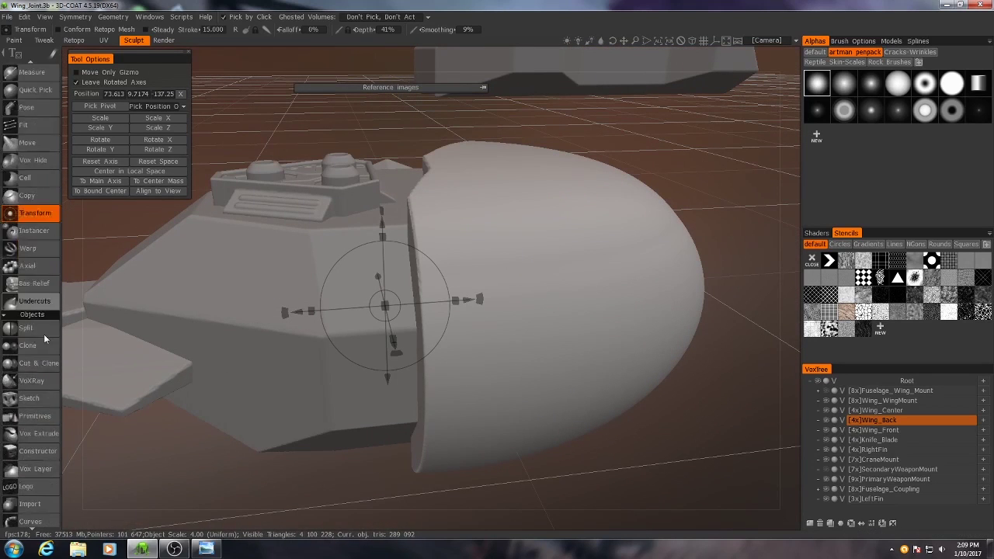
scroll(36, 288, down, 2)
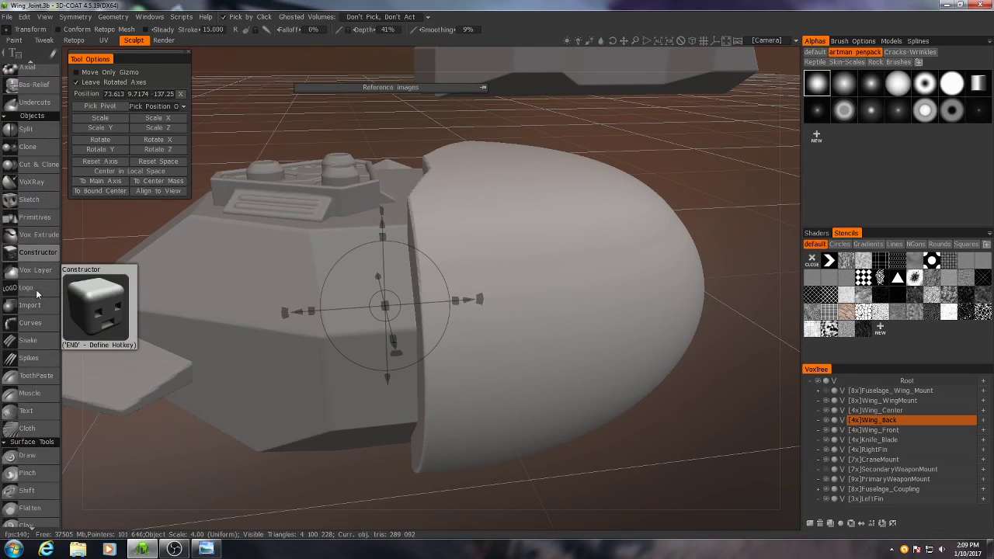
click(34, 235)
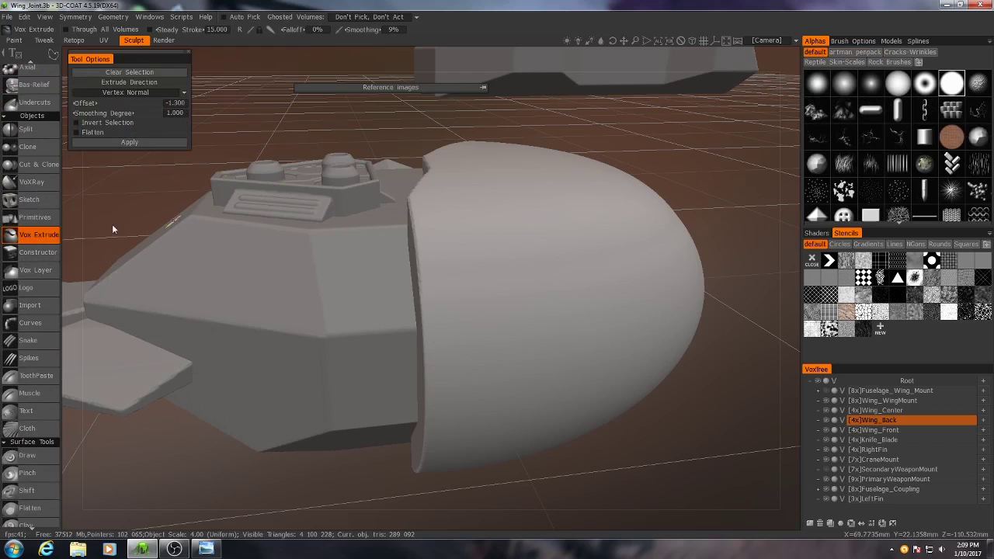
- Set the Vox Extrude selection to be drawn with the Closed Spline stroke mode
middle_drag(435, 246, 413, 324)
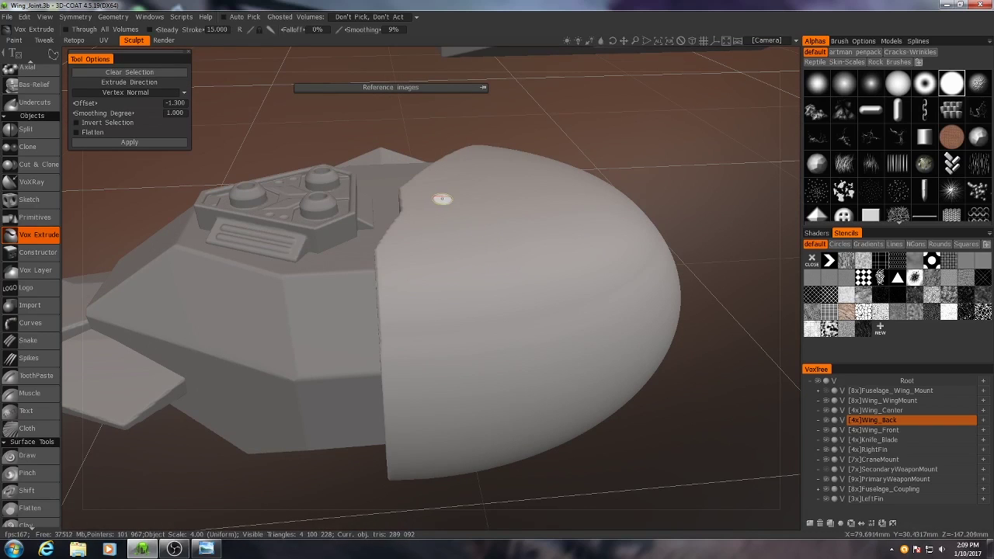
alt+middle_drag(442, 200, 414, 222)
mouse_move(415, 222)
alt+right_down()
mouse_move(448, 242)
mouse_move(441, 262)
alt+right_up()
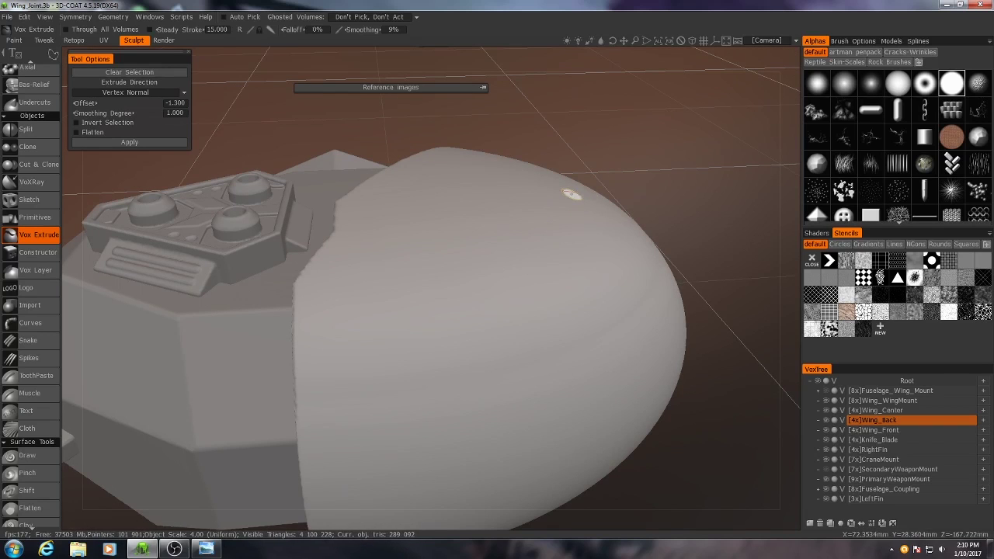
middle_drag(529, 226, 435, 260)
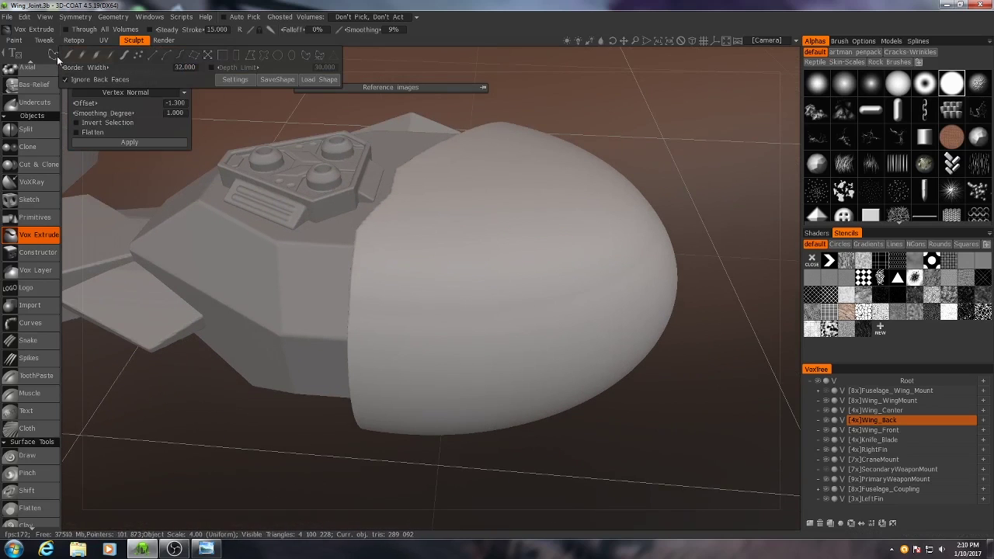
mouse_move(52, 58)
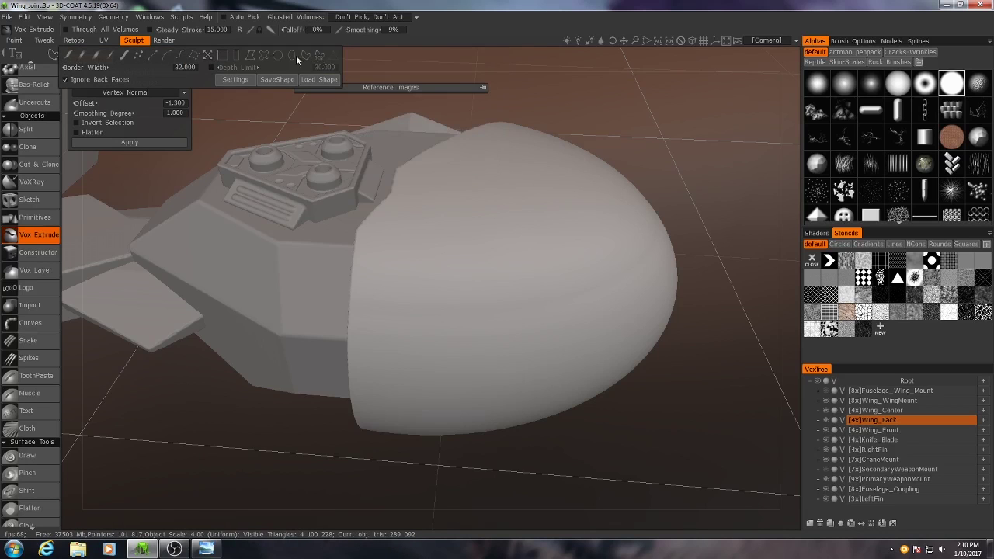
middle_drag(494, 223, 488, 235)
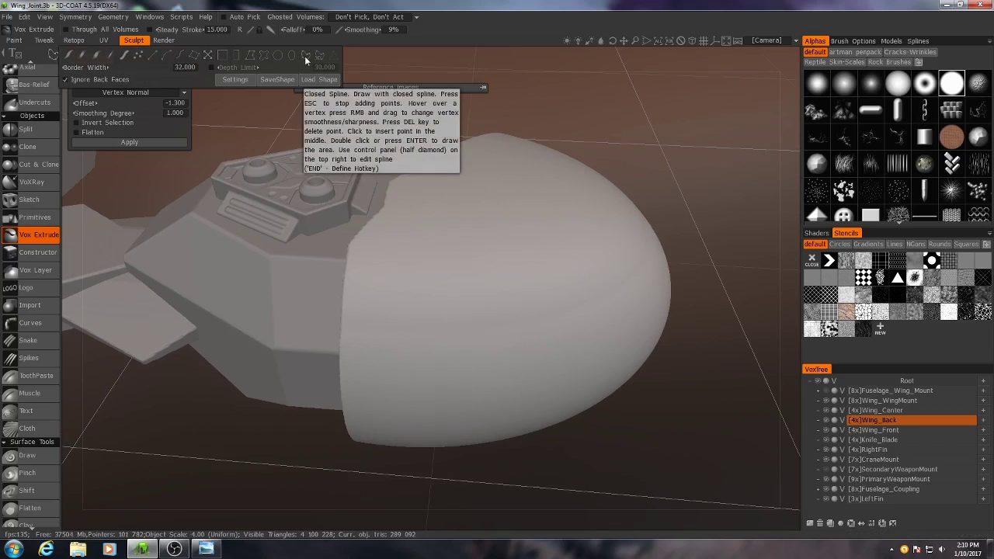
- Draw a small rounded closed spline on the side of the Wing_Back shell and fill it as a selection
alt+drag(453, 275, 455, 272)
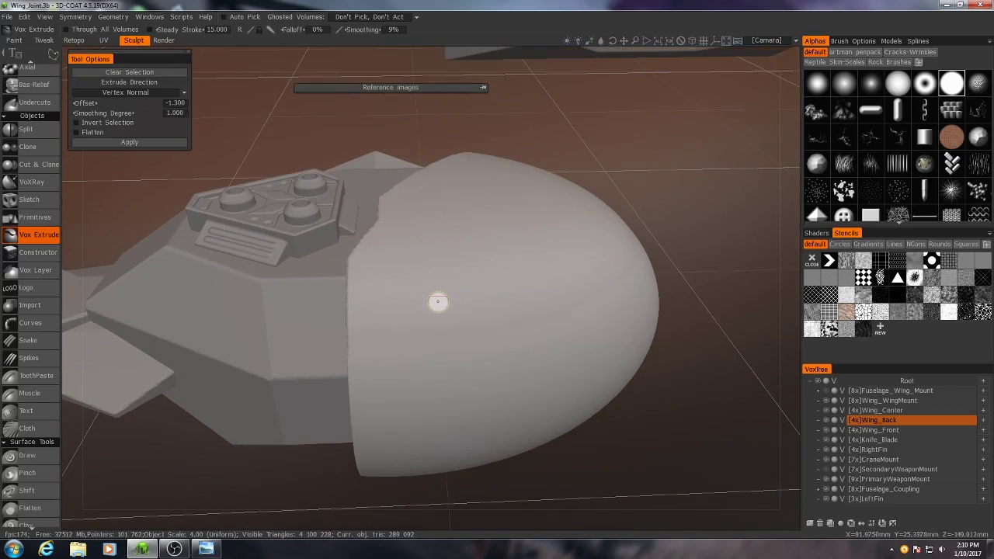
click(429, 317)
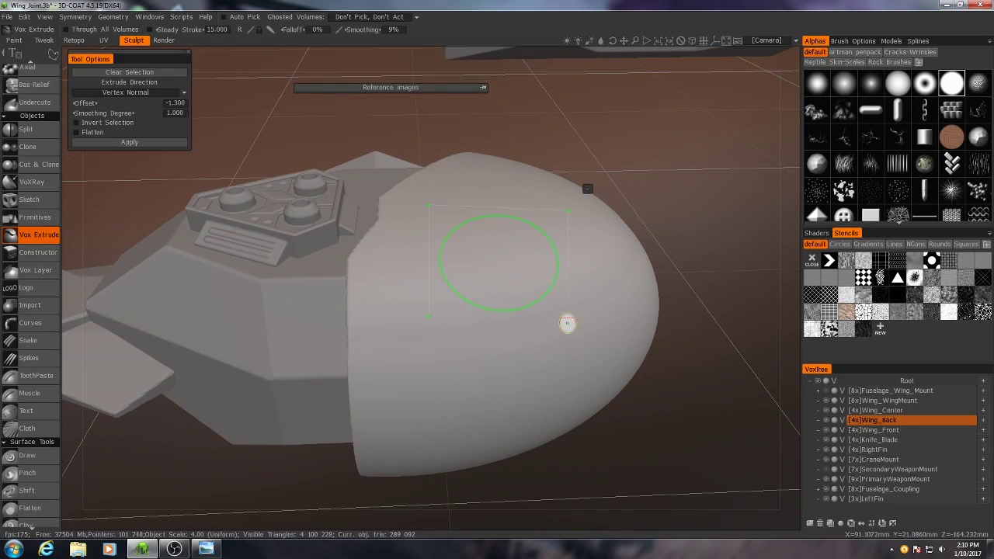
click(473, 372)
alt+drag(548, 248, 591, 302)
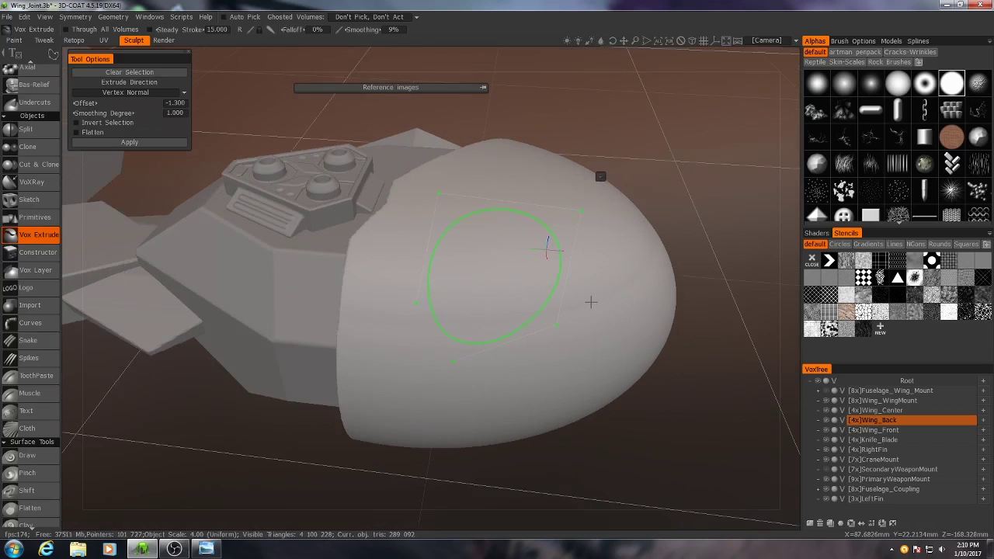
key(Return)
- Undo the small filled selection on the shell and clear its spline
alt+drag(603, 252, 525, 237)
mouse_move(435, 238)
alt+mouse_down()
mouse_move(389, 256)
mouse_move(337, 220)
mouse_move(548, 290)
mouse_move(620, 274)
mouse_move(537, 258)
alt+mouse_up()
right_click(579, 181)
click(552, 123)
key(ctrl+z)
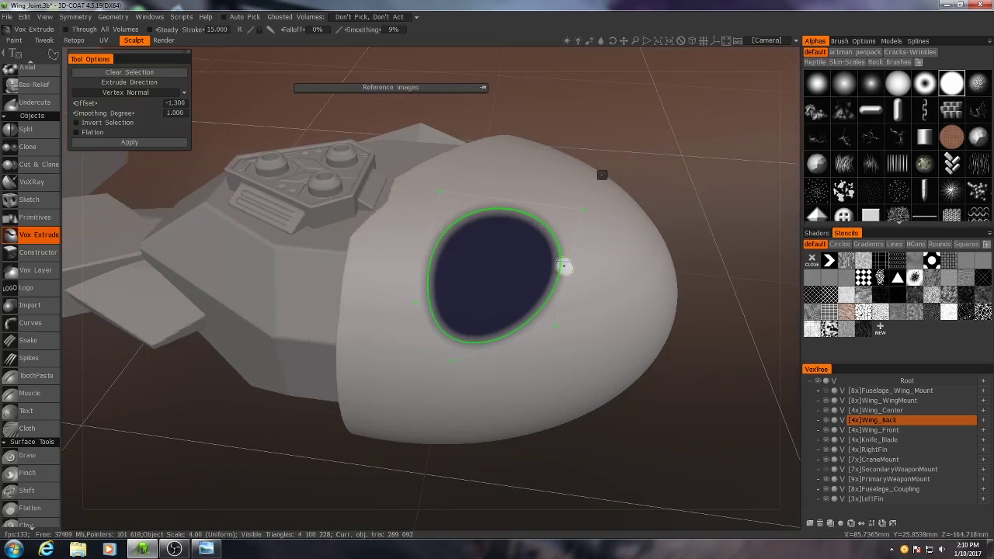
key(ctrl+z)
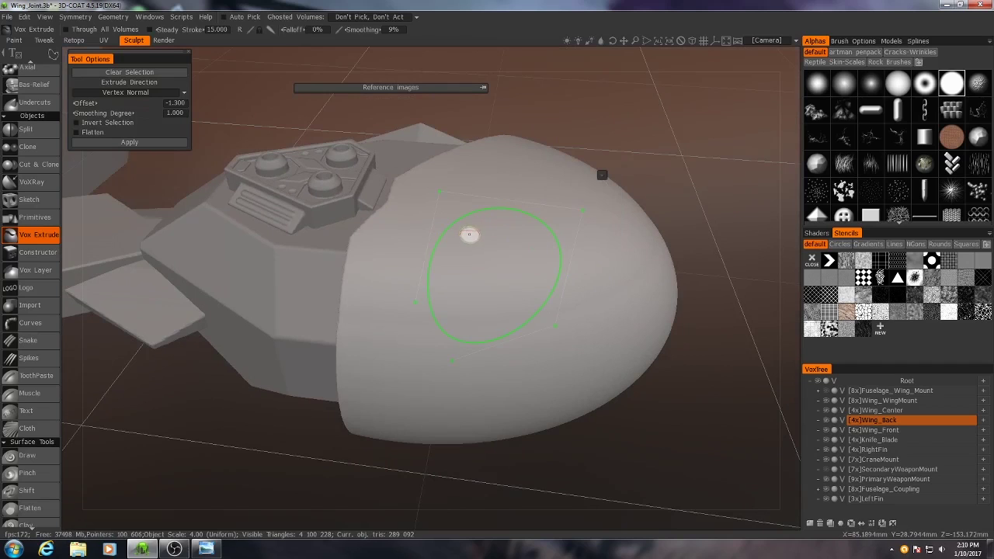
alt+drag(469, 234, 563, 272)
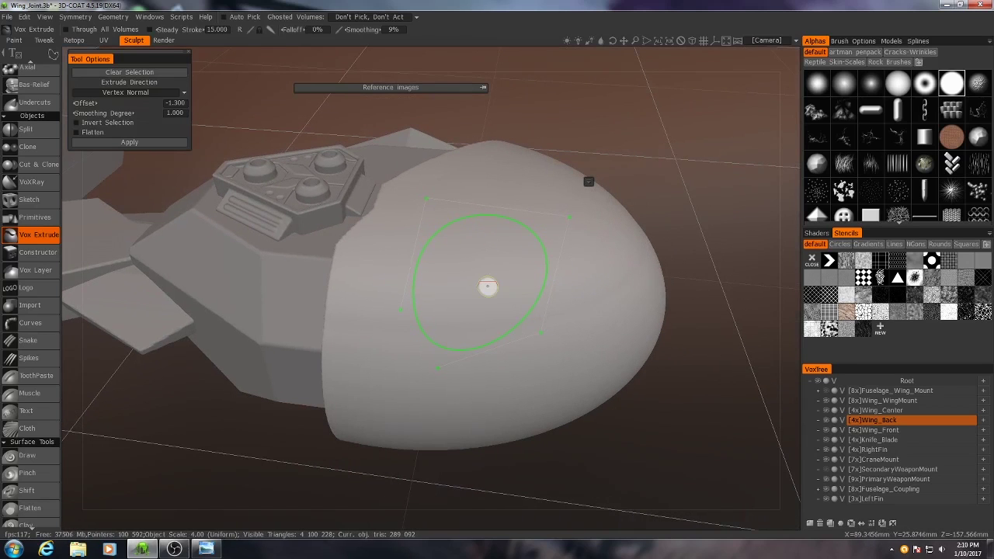
right_click(594, 219)
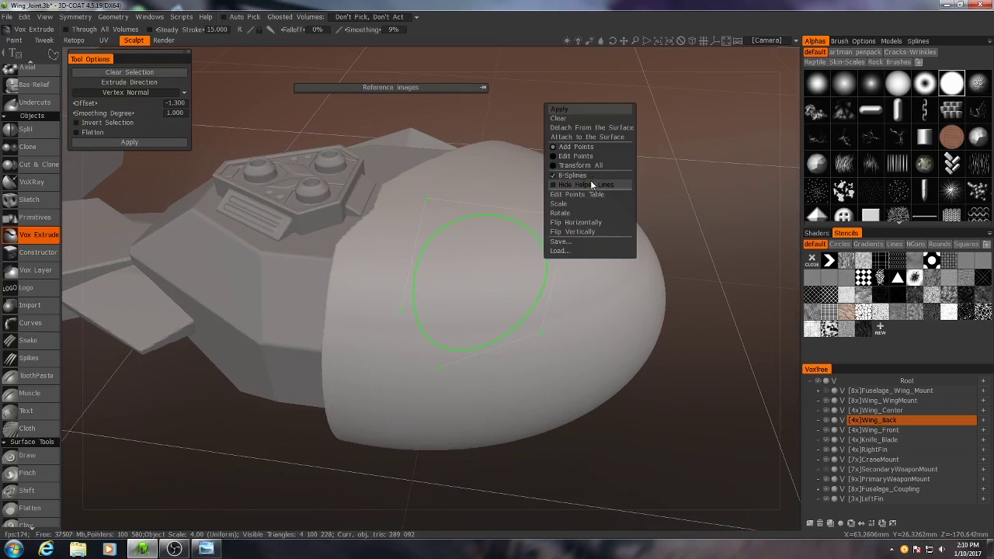
click(575, 122)
- Draw a large rounded-rectangular closed spline wrapping the side and back of the Wing_Back shell, and fill it as a selection
alt+drag(526, 244, 491, 283)
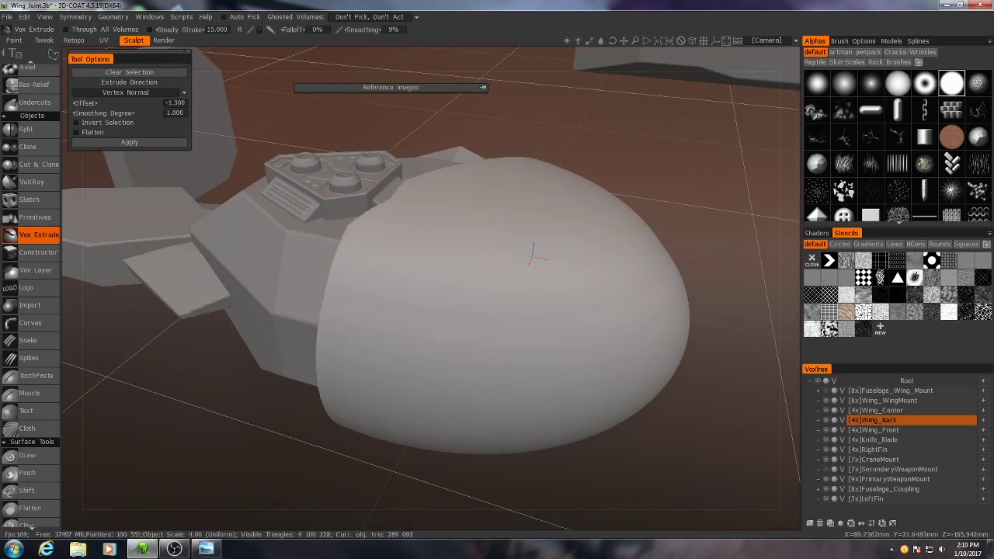
alt+drag(525, 238, 406, 275)
click(523, 236)
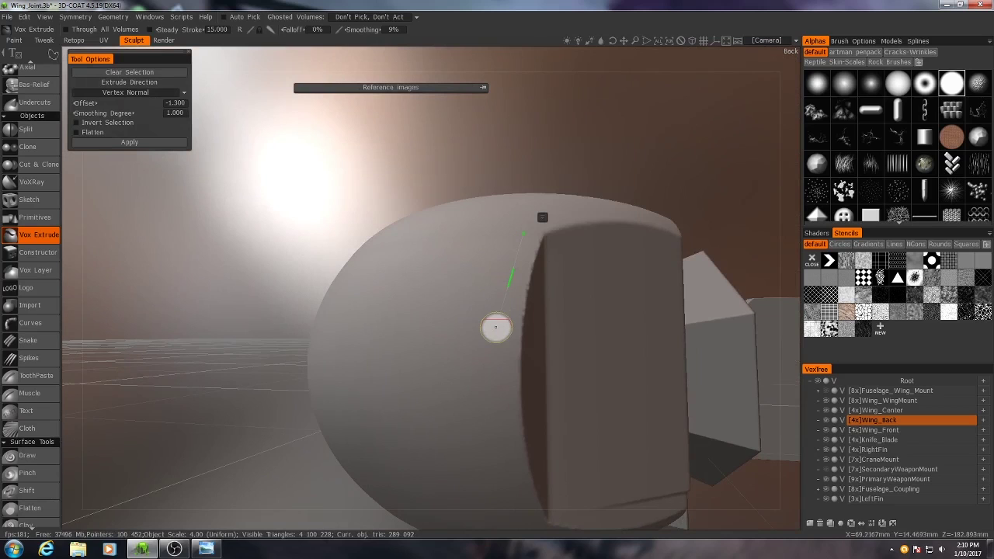
click(495, 329)
click(508, 478)
alt+drag(420, 440, 533, 395)
scroll(582, 390, down, 3)
click(551, 353)
mouse_move(419, 347)
alt+mouse_down()
mouse_move(537, 357)
mouse_move(344, 352)
mouse_move(360, 273)
mouse_move(354, 236)
alt+mouse_up()
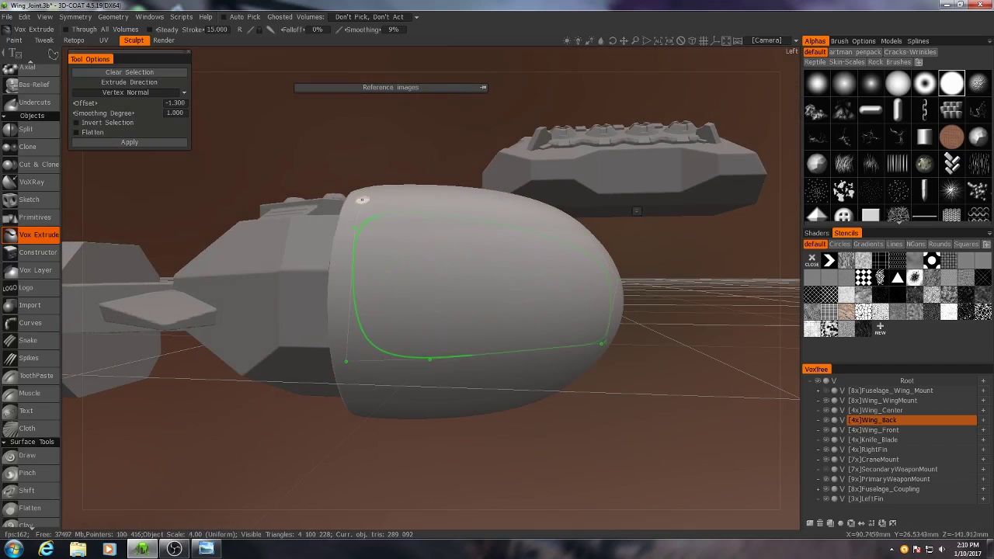
alt+drag(403, 199, 557, 202)
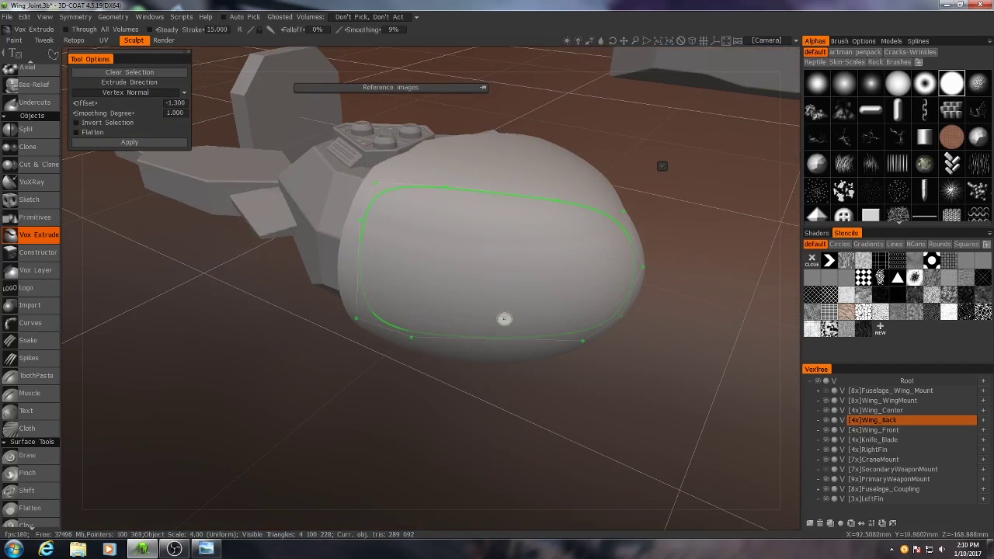
alt+drag(504, 318, 496, 276)
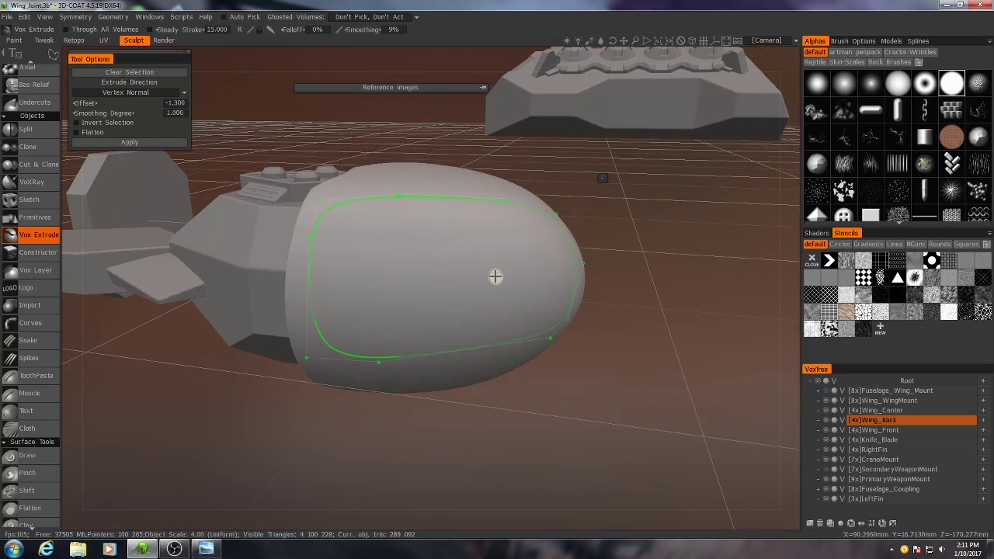
key(Return)
- Check the large spline's fill from the back and side, and clear both the spline and the selection
mouse_move(672, 290)
alt+mouse_down()
mouse_move(546, 273)
mouse_move(551, 288)
alt+mouse_up()
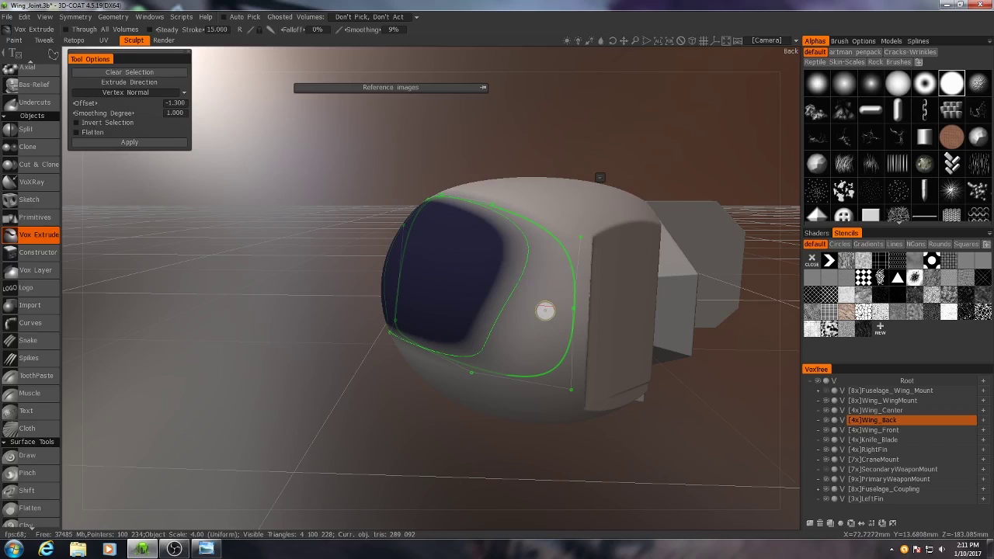
alt+drag(453, 284, 589, 304)
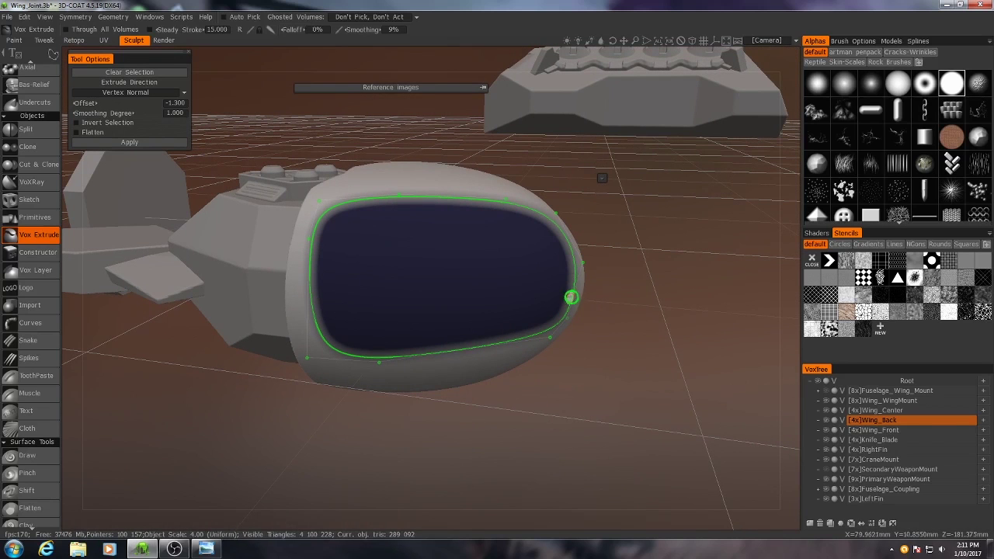
alt+drag(640, 313, 491, 298)
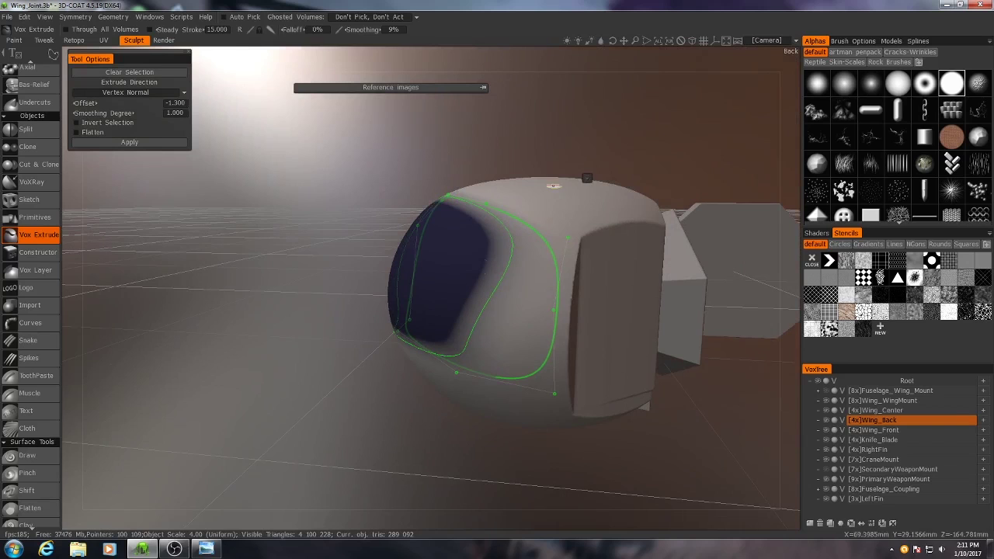
right_click(586, 177)
click(569, 118)
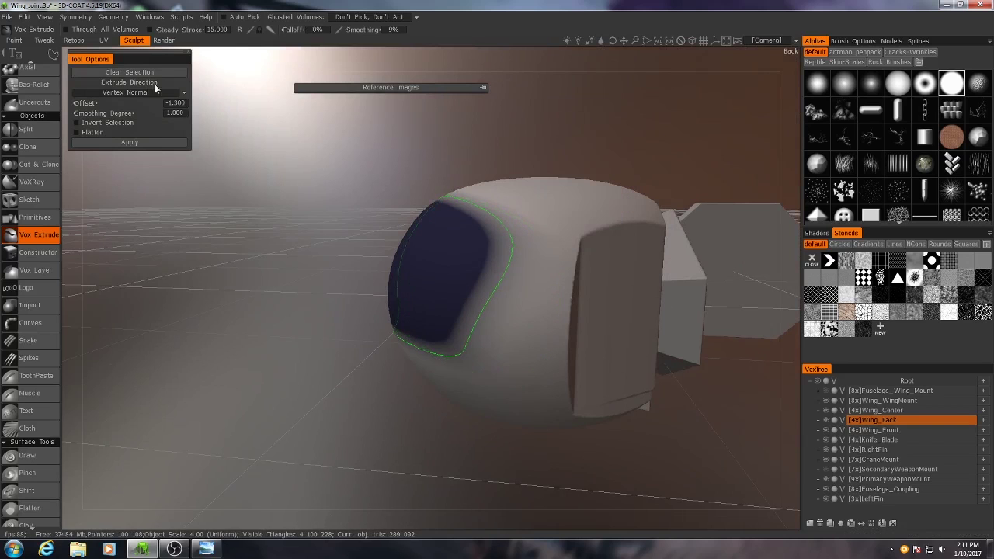
alt+drag(454, 190, 598, 221)
click(111, 73)
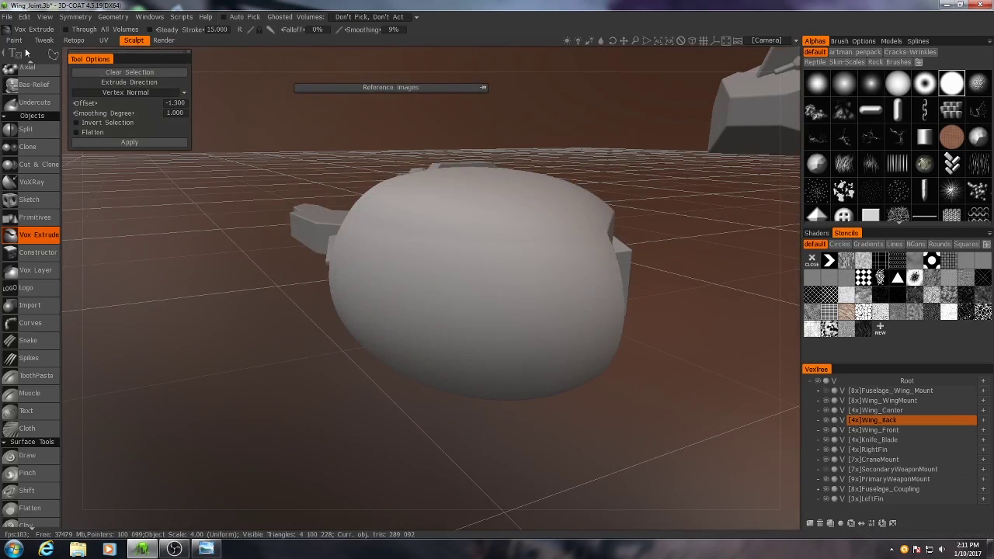
- Switch the Vox Extrude stroke mode from Closed Spline to the adjacent closed-shape mode
mouse_move(56, 56)
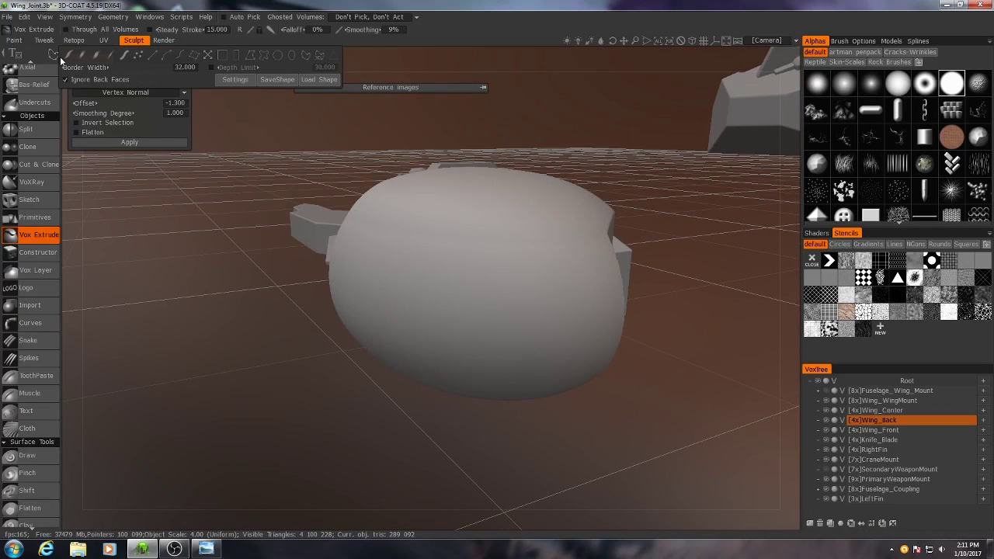
click(322, 57)
alt+drag(366, 210, 433, 272)
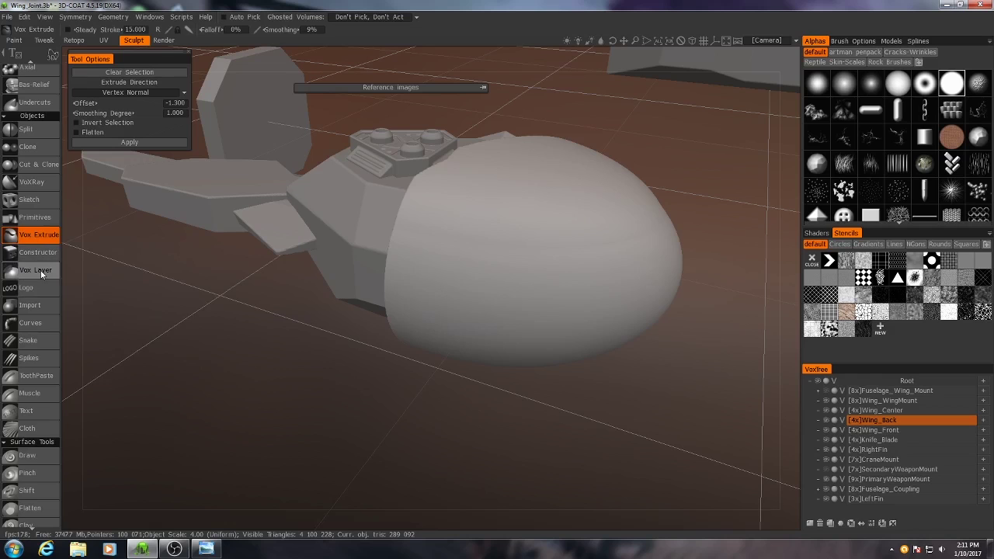
scroll(45, 274, up, 10)
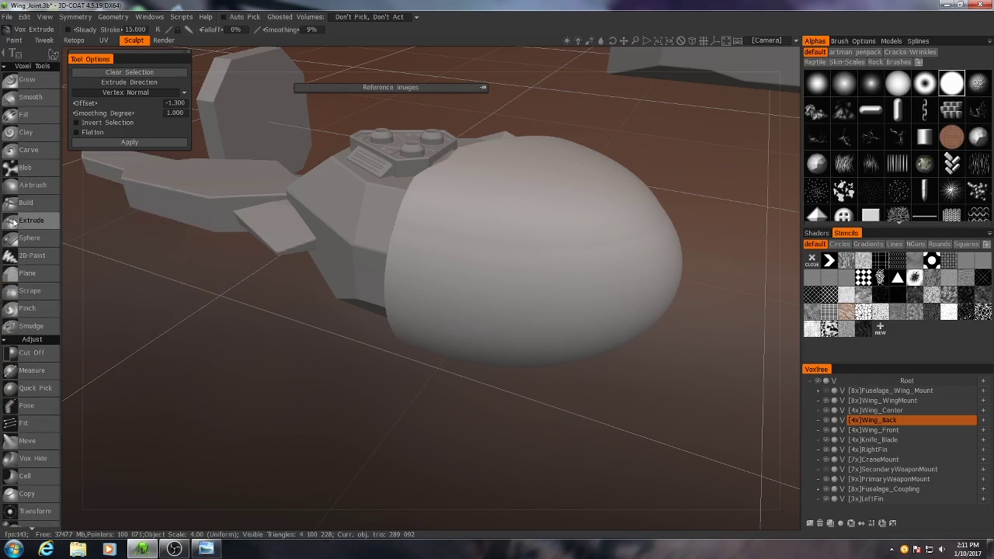
- Place four points of a closed spline on the curved side of the Wing_Back shell
alt+drag(418, 244, 470, 266)
middle_drag(471, 266, 443, 237)
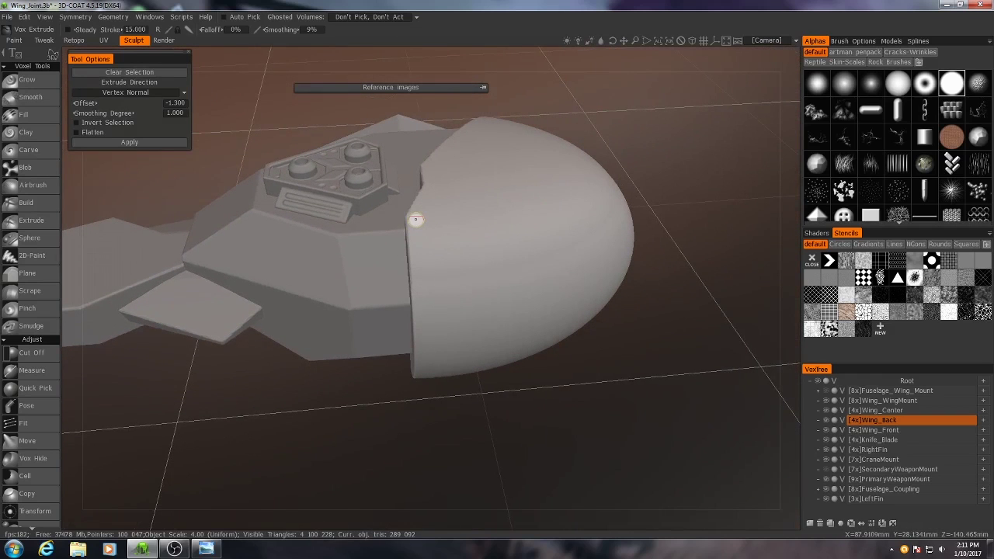
middle_drag(553, 201, 431, 264)
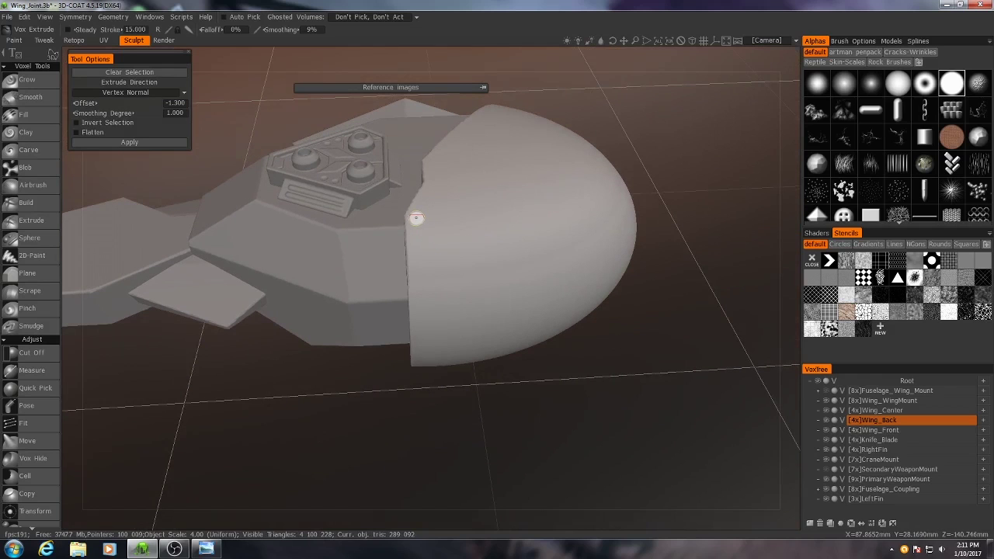
alt+right_drag(424, 220, 433, 242)
alt+middle_drag(432, 241, 439, 278)
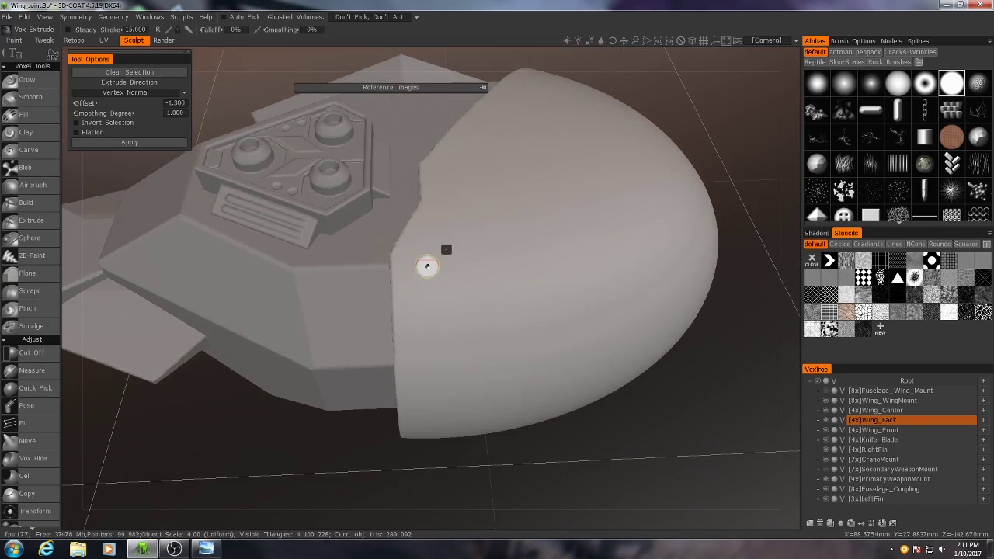
middle_drag(455, 225, 458, 227)
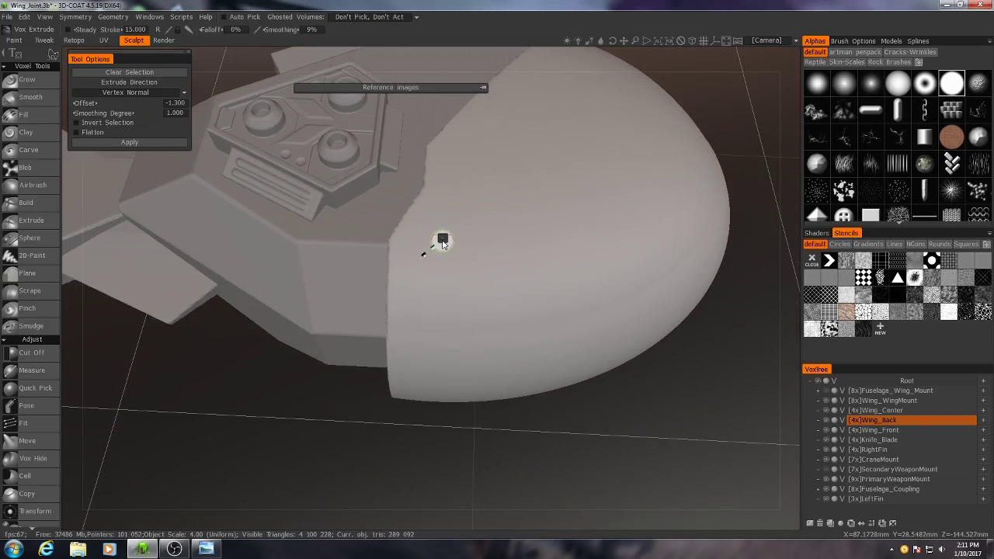
right_click(440, 239)
right_click(442, 241)
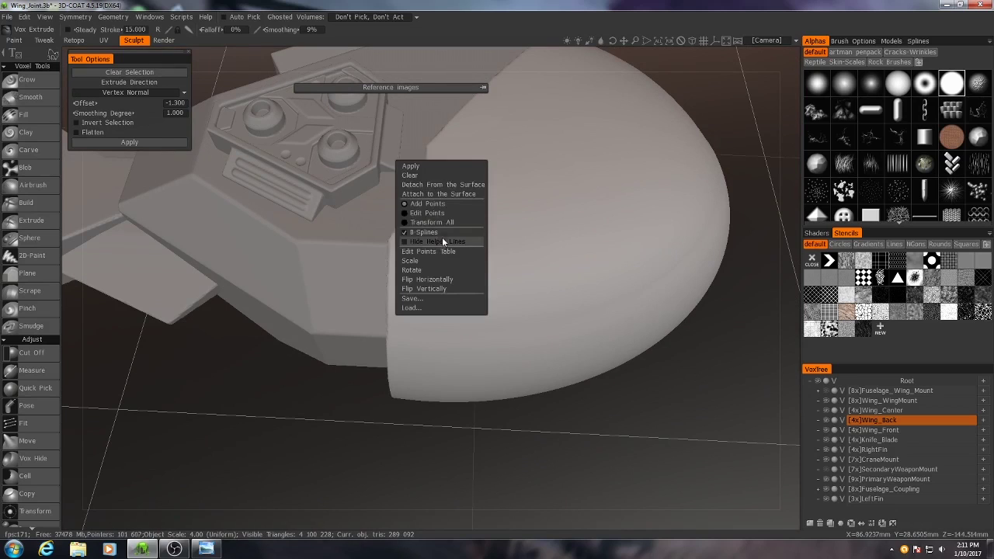
click(405, 233)
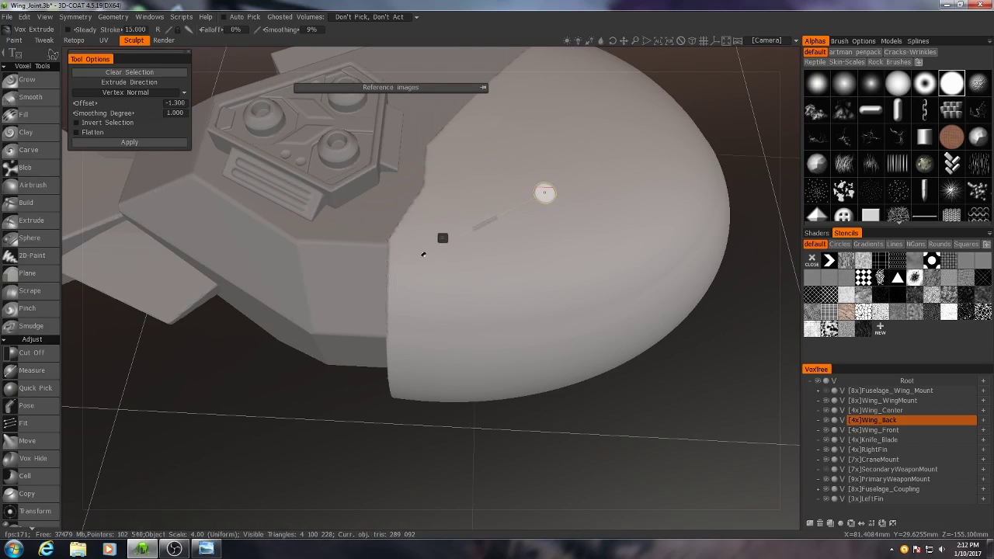
click(575, 159)
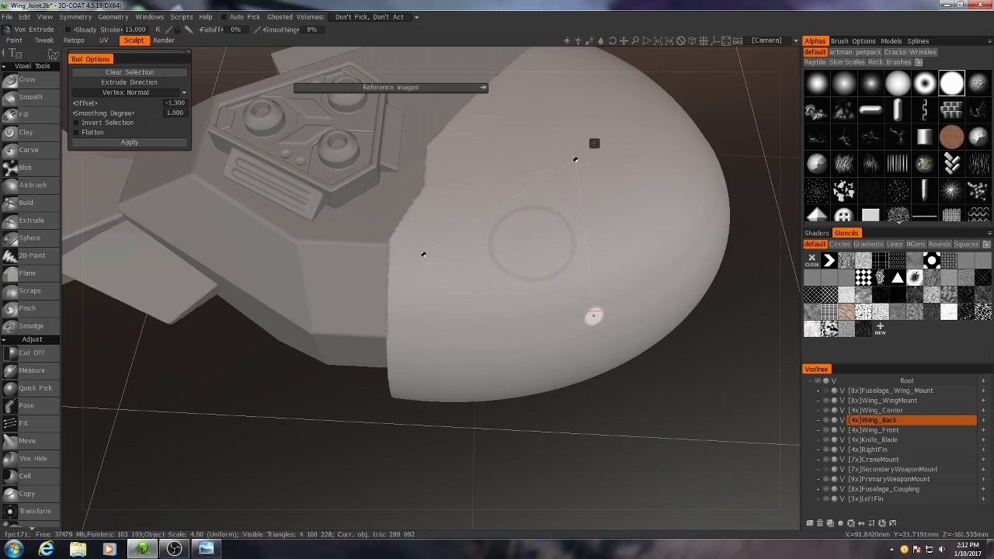
click(593, 316)
click(484, 335)
alt+drag(468, 319, 484, 274)
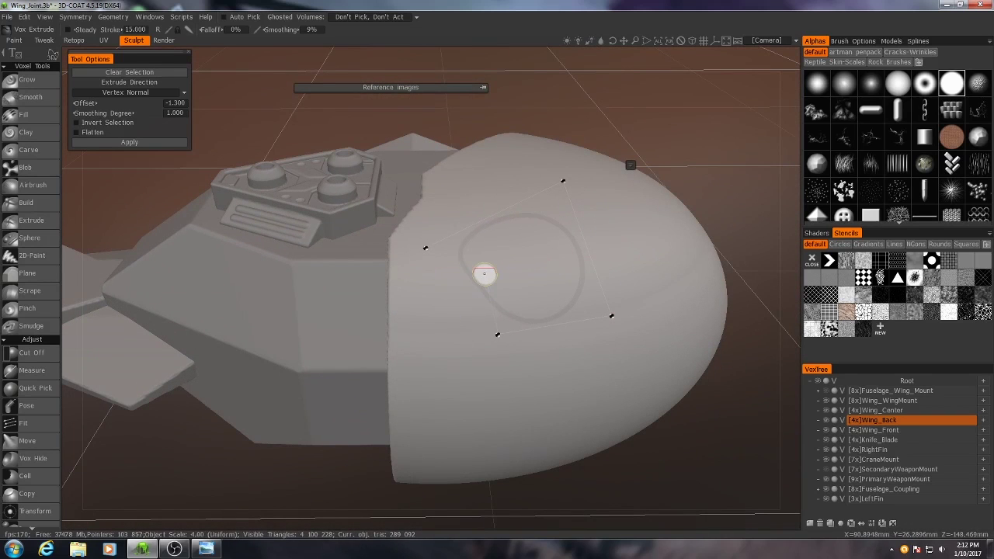
- Turn off B-Splines for the closed spline and clear the four-point test spline from the shell
click(562, 180)
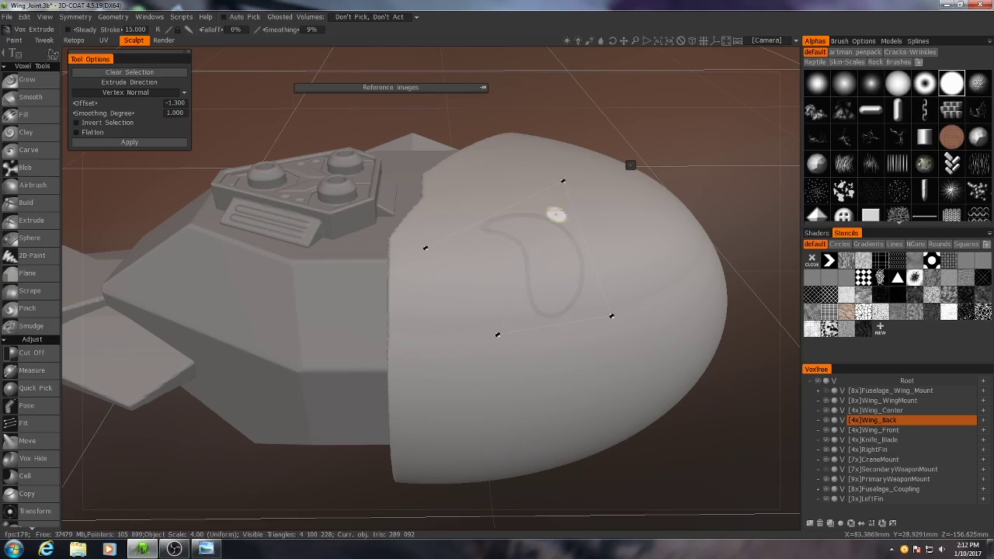
right_click(633, 166)
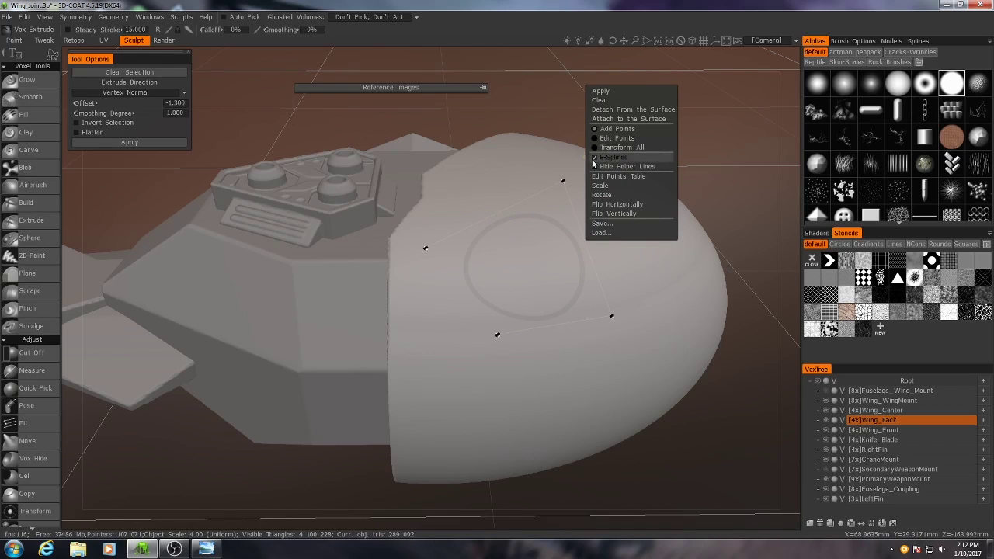
click(595, 158)
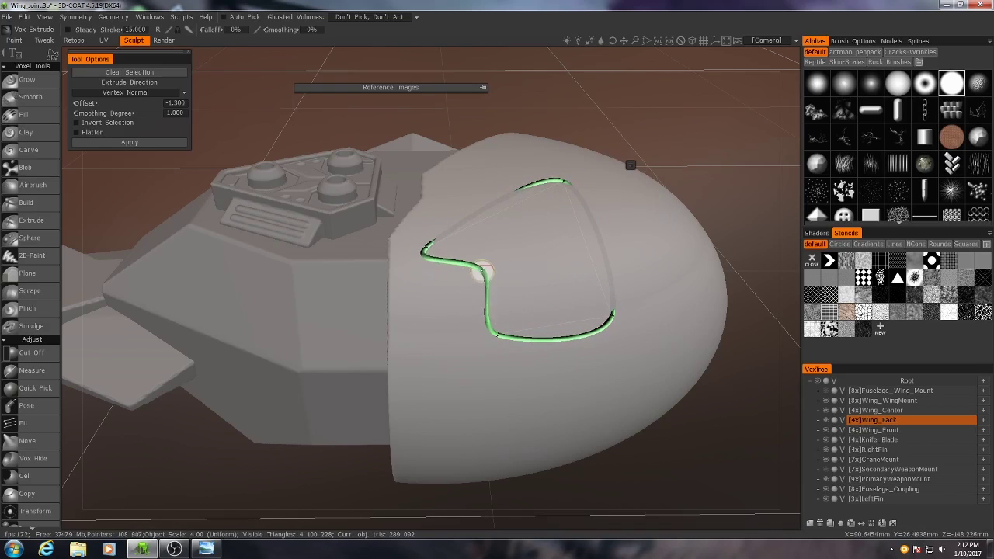
key(Escape)
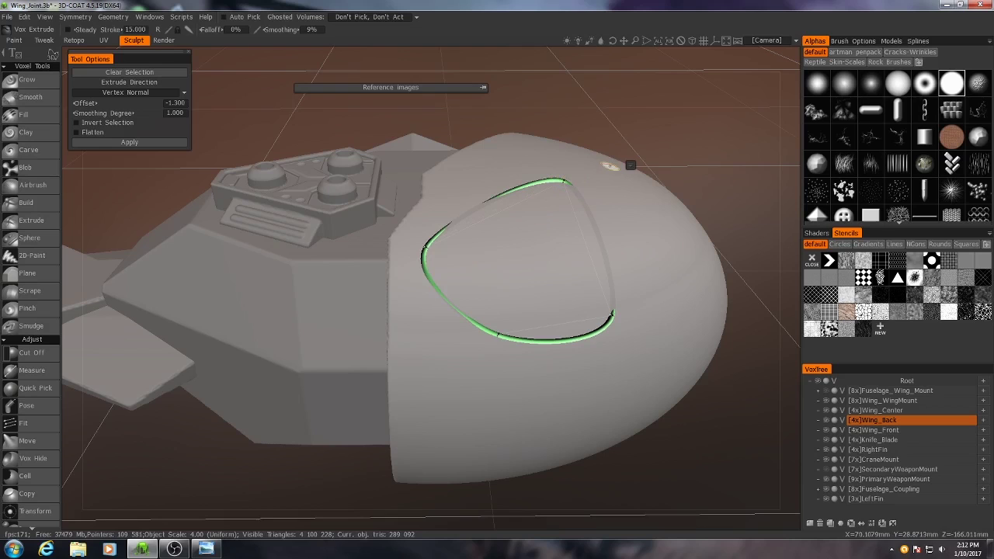
right_click(637, 169)
click(614, 107)
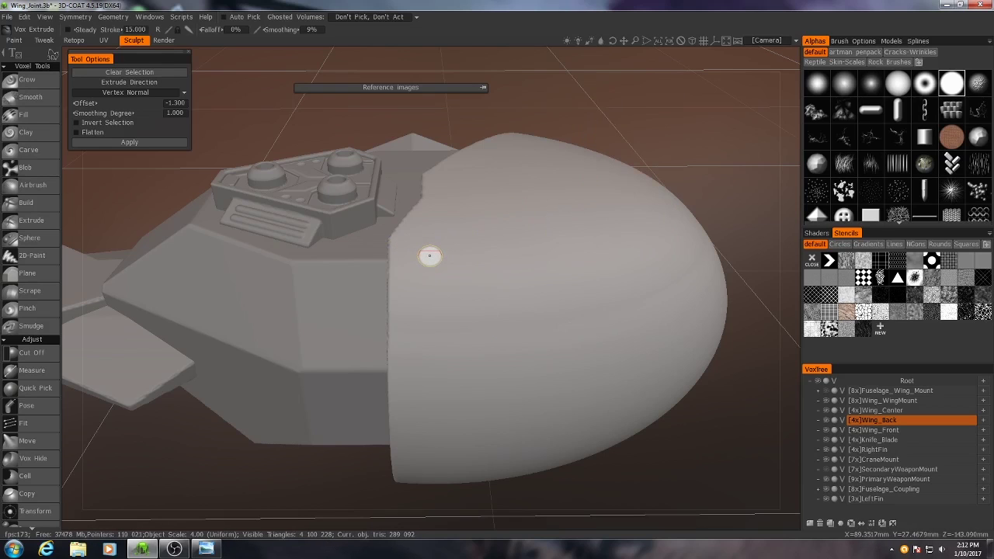
- Start a new closed spline near the front rim of the Wing_Back shell and run it stepwise across the shell's top
mouse_move(474, 212)
alt+mouse_down()
mouse_move(484, 206)
mouse_move(462, 207)
alt+mouse_up()
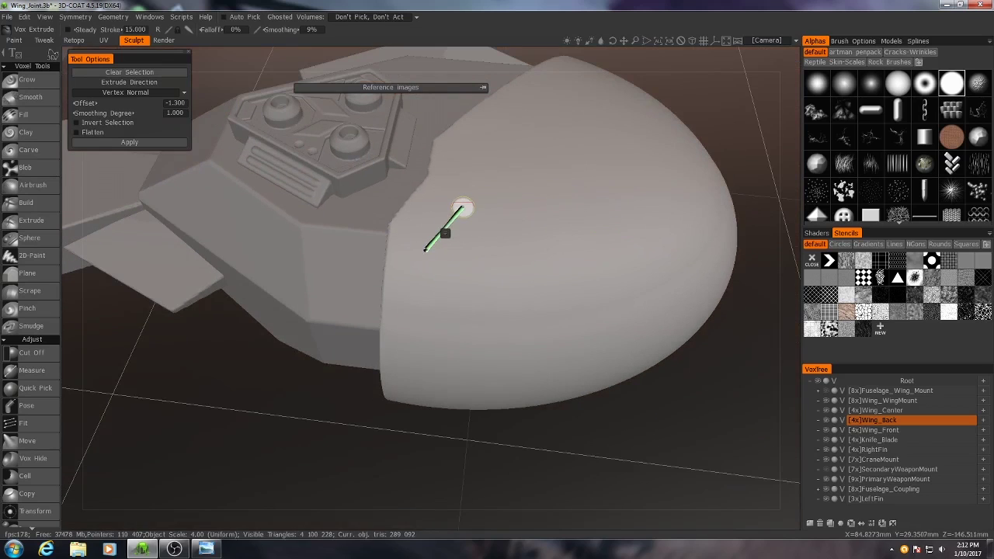
click(466, 203)
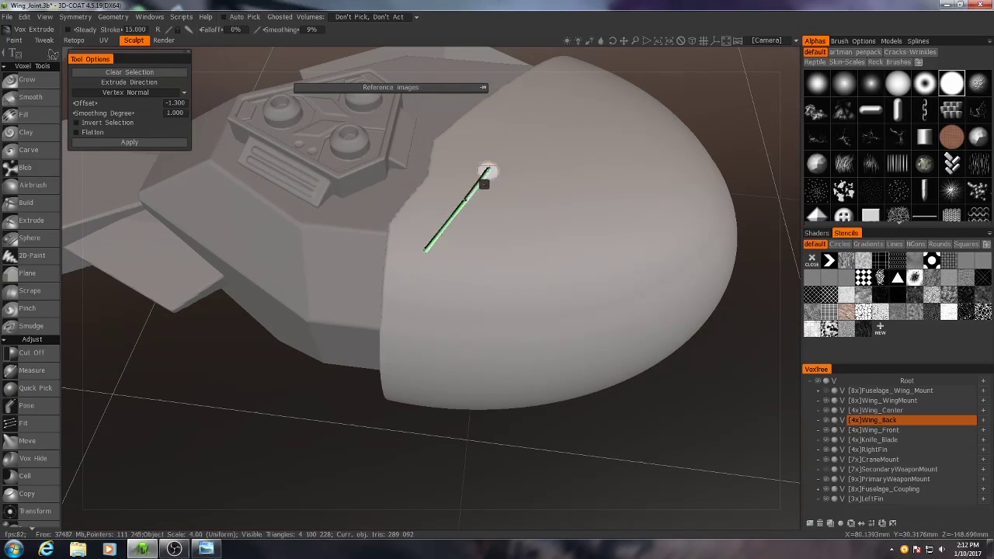
alt+drag(488, 173, 444, 204)
key(KP_7)
mouse_move(532, 263)
mouse_down()
mouse_move(533, 303)
mouse_move(533, 281)
mouse_move(502, 344)
mouse_move(503, 291)
mouse_move(421, 362)
mouse_move(435, 378)
mouse_move(433, 400)
mouse_move(314, 351)
mouse_move(277, 310)
mouse_move(226, 304)
mouse_move(261, 287)
mouse_move(222, 300)
mouse_move(210, 284)
mouse_move(191, 295)
mouse_move(218, 301)
mouse_move(182, 300)
mouse_move(244, 281)
mouse_up()
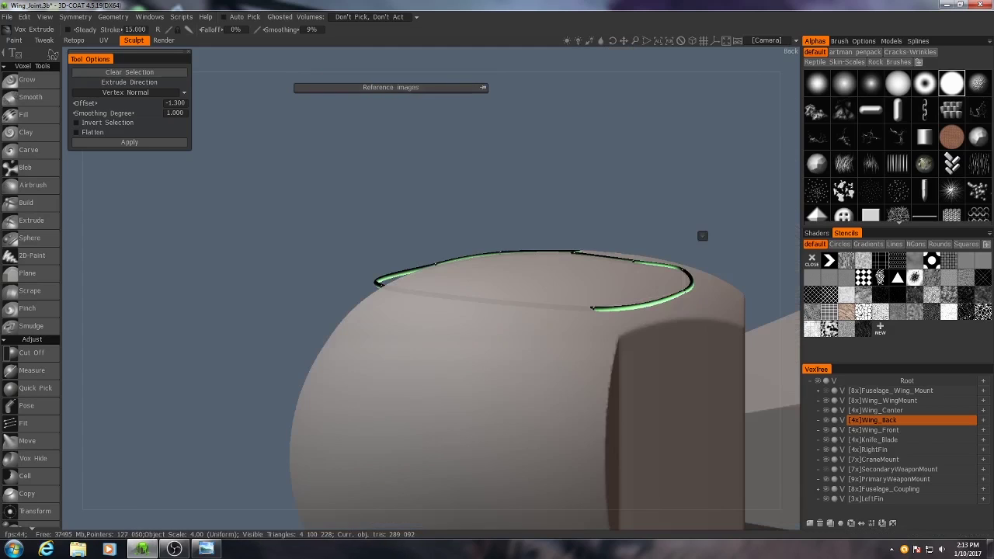
- Continue the closed spline down the back, along the underside and up the side of the shell, undoing the misplaced last point
mouse_move(632, 311)
mouse_down()
mouse_move(555, 300)
mouse_move(544, 344)
mouse_move(564, 301)
mouse_up()
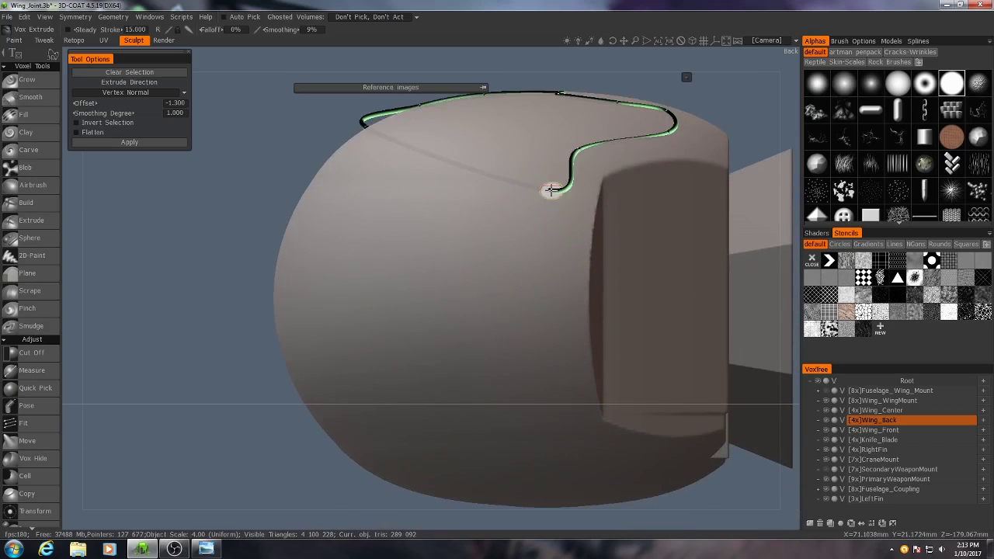
mouse_move(550, 191)
mouse_down()
mouse_move(560, 249)
mouse_move(546, 321)
mouse_move(572, 433)
mouse_up()
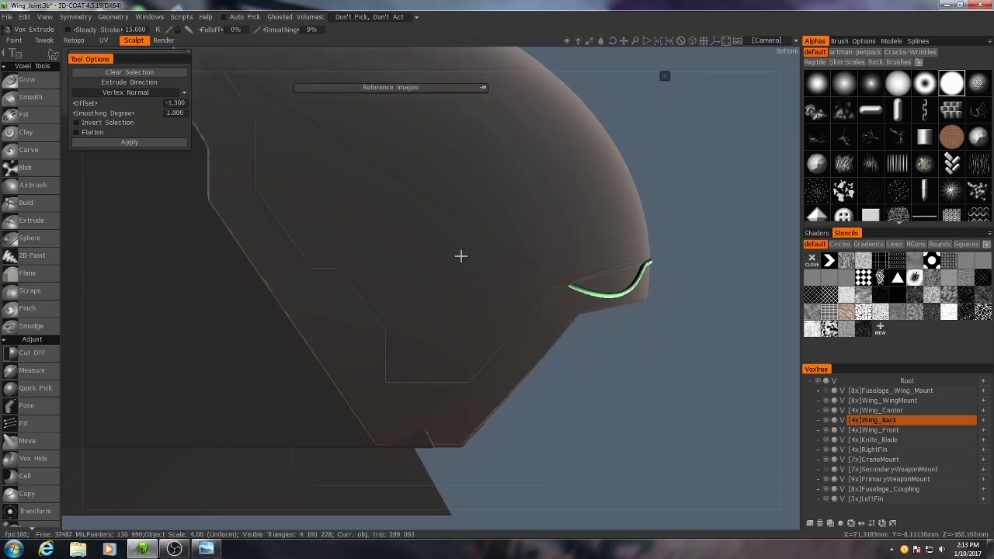
mouse_move(462, 256)
mouse_down()
mouse_move(552, 360)
mouse_move(439, 381)
mouse_move(311, 268)
mouse_up()
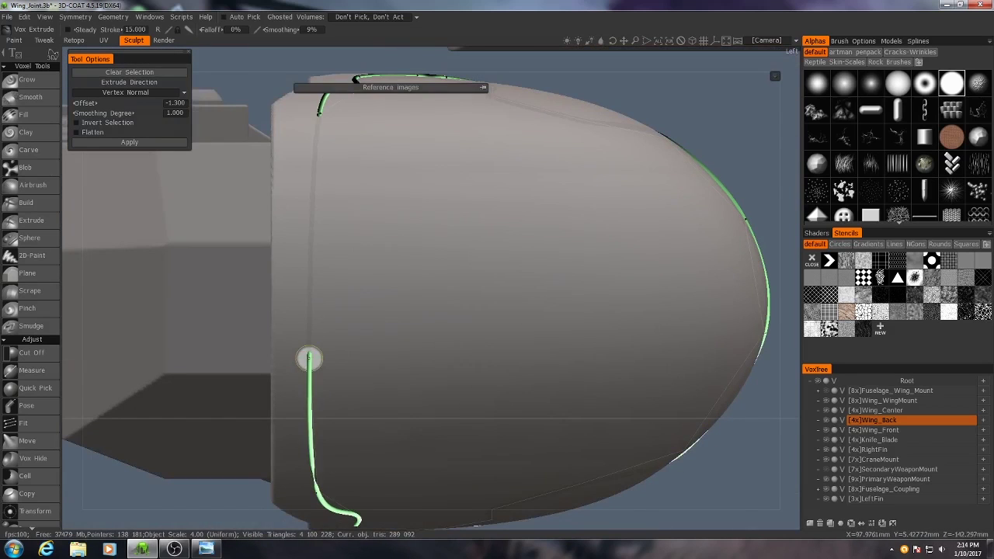
mouse_move(311, 355)
mouse_down()
mouse_move(317, 211)
mouse_move(326, 171)
mouse_move(351, 156)
mouse_up()
key(ctrl+z)
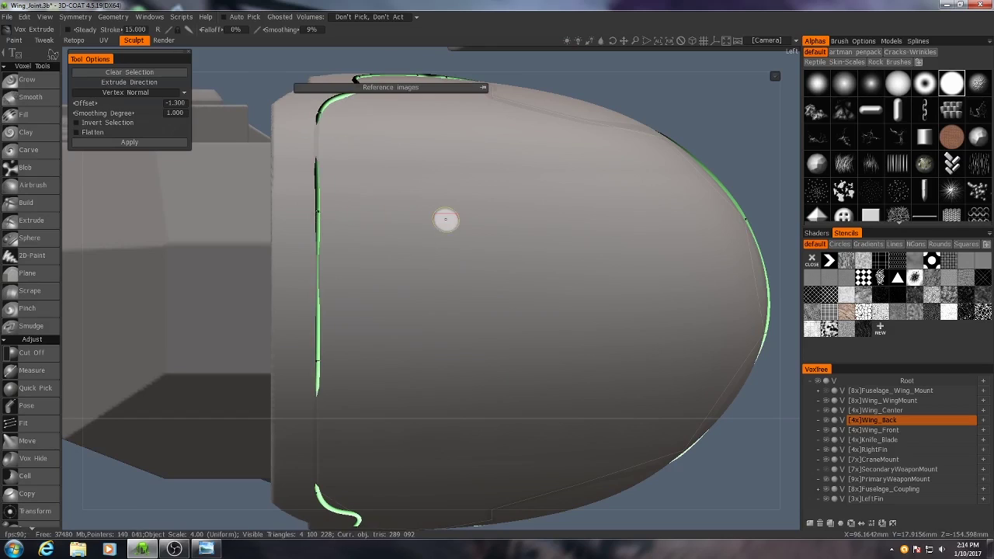
- Turn the spline points along the top and front edge of the shell into sharp corners
key(KP_5)
alt+drag(446, 219, 587, 246)
mouse_move(587, 246)
right_down()
mouse_move(635, 255)
mouse_move(566, 262)
mouse_move(572, 313)
mouse_move(498, 362)
mouse_move(364, 370)
mouse_move(398, 373)
mouse_move(554, 188)
right_up()
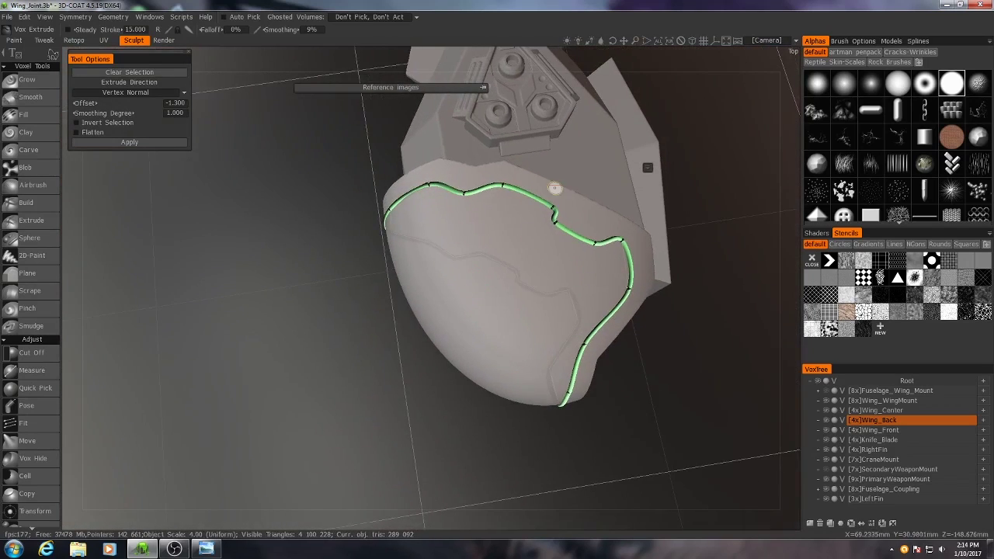
alt+drag(450, 219, 615, 186)
alt+right_drag(614, 186, 396, 293)
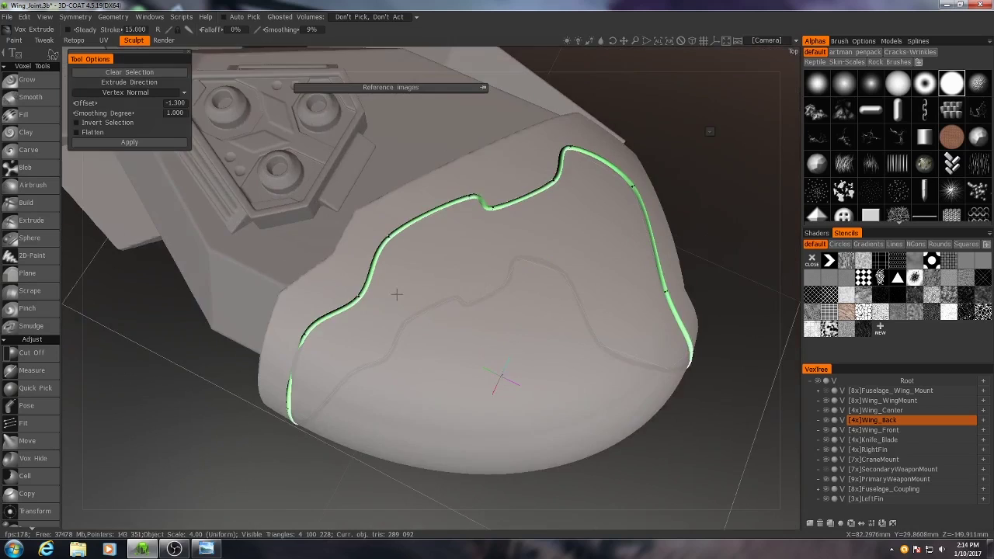
alt+drag(396, 293, 514, 238)
right_drag(513, 237, 418, 339)
right_click(406, 348)
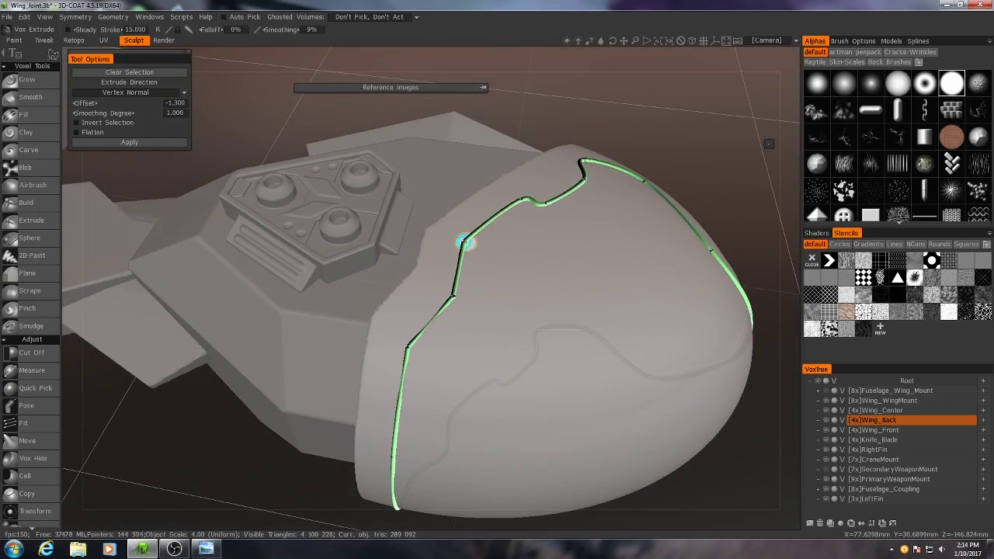
- Convert the remaining spline points around the shell's underside and back to sharp corners
right_drag(464, 242, 507, 274)
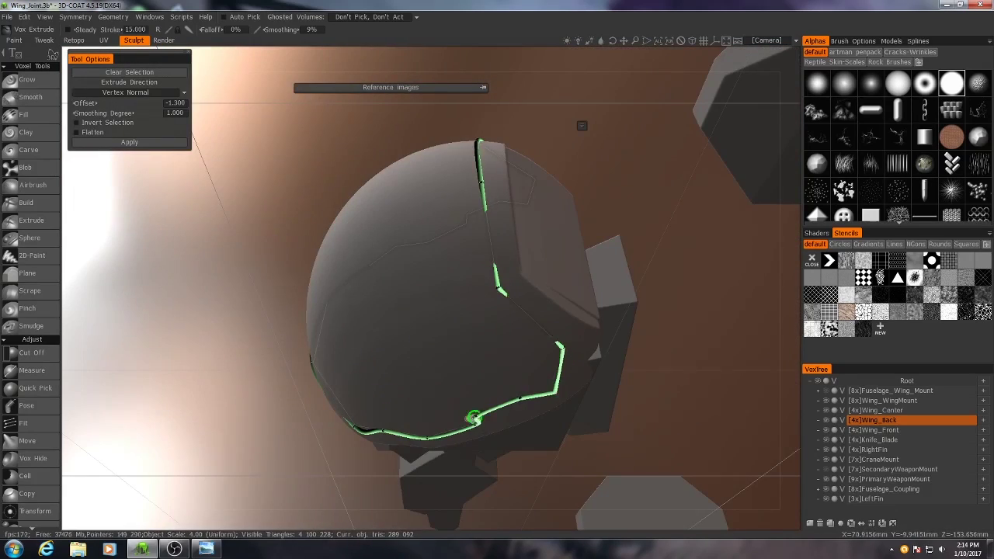
right_drag(474, 418, 360, 327)
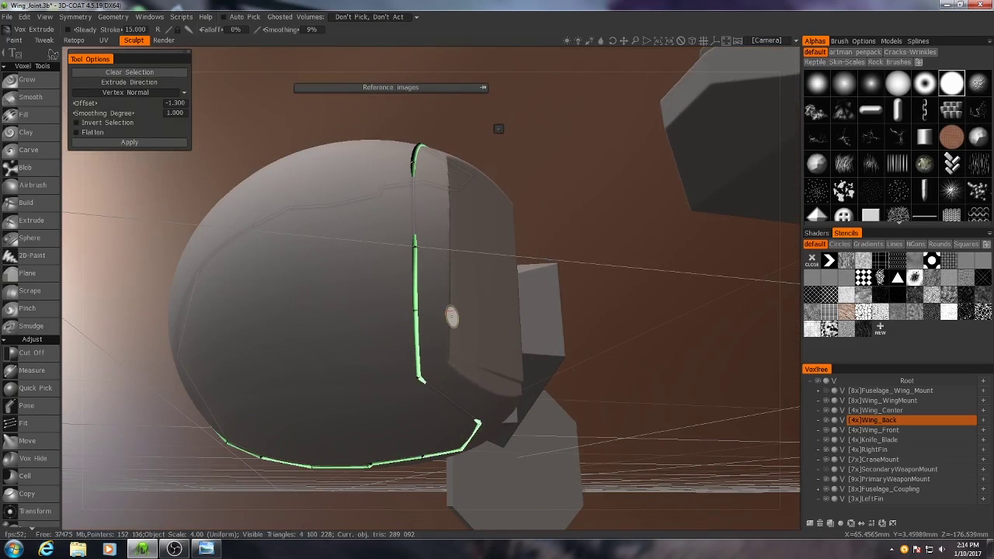
right_drag(451, 317, 408, 288)
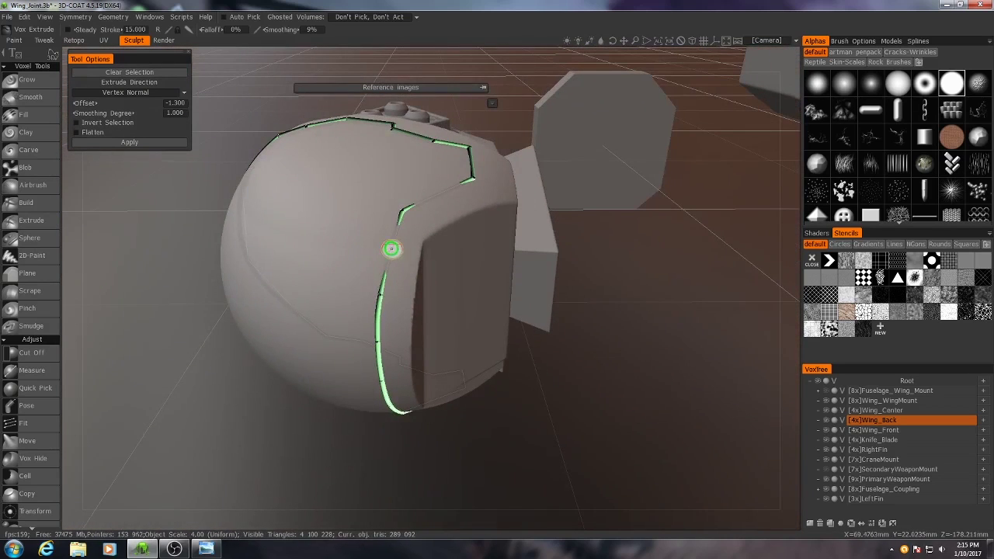
right_drag(390, 248, 475, 399)
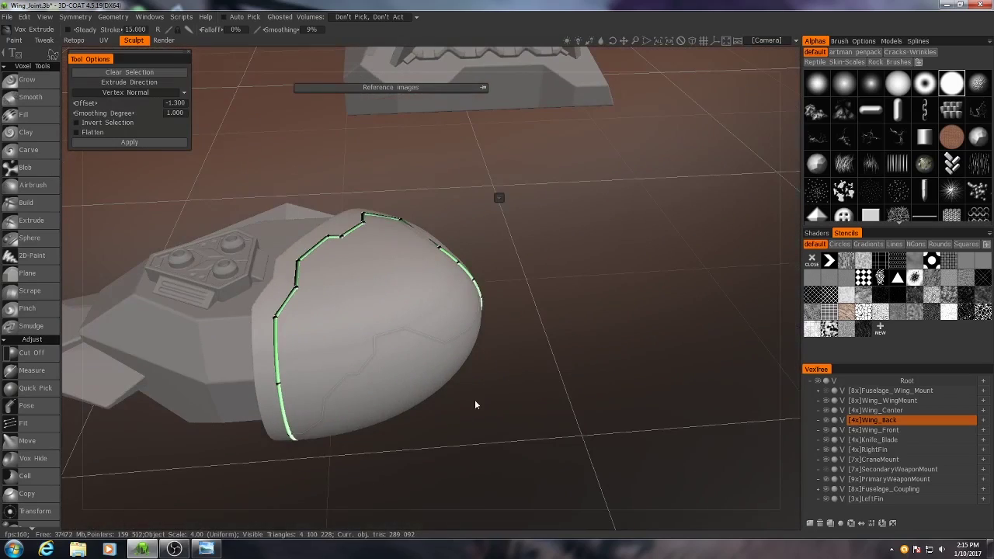
- Fill the closed spline as a selection on the Wing_Back shell and check its coverage from above and the side
key(Return)
drag(475, 399, 468, 262)
right_drag(431, 310, 443, 163)
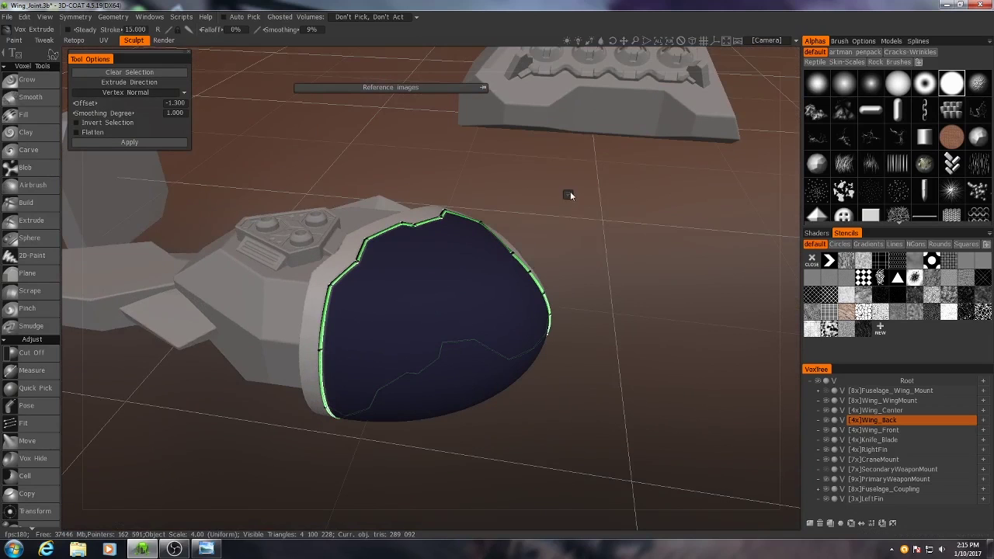
alt+drag(439, 282, 406, 342)
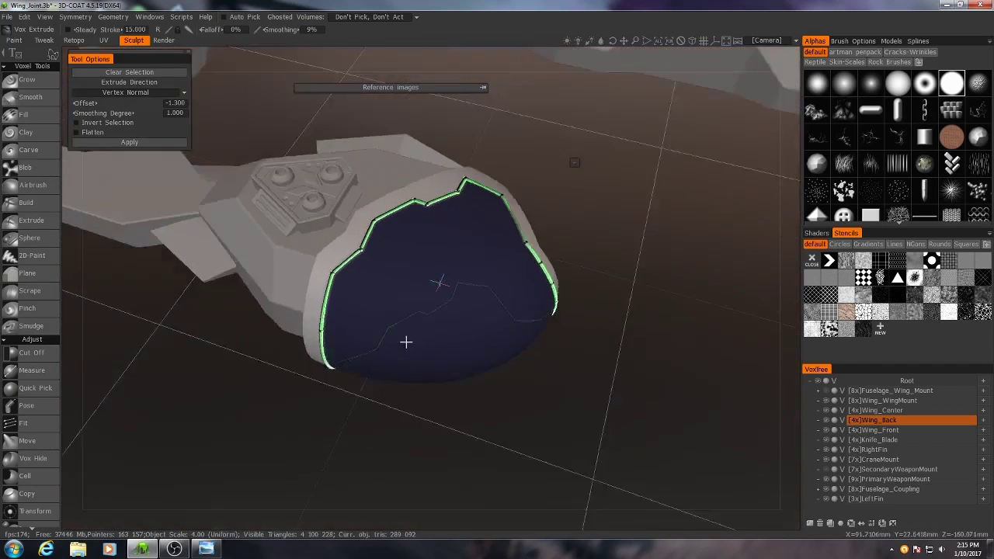
right_drag(406, 341, 422, 248)
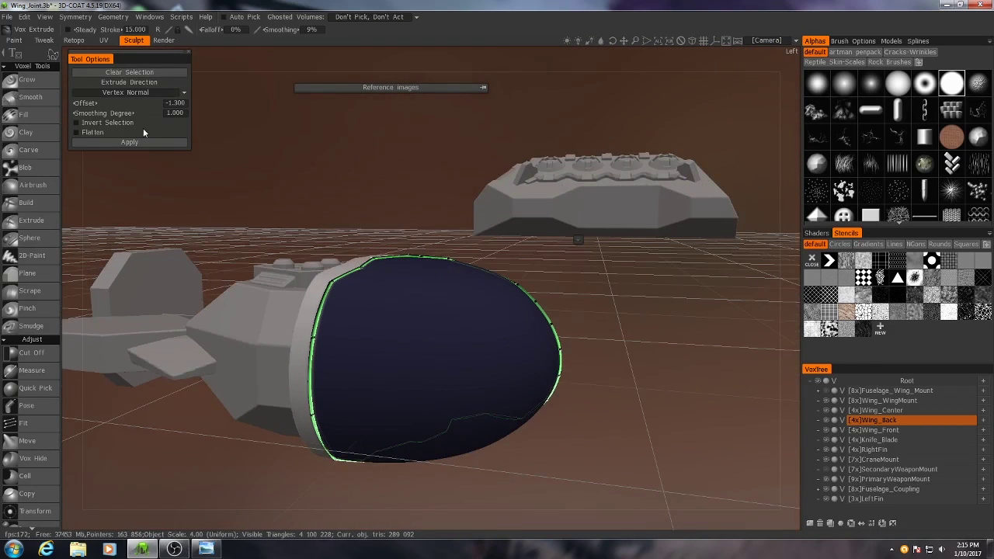
- Apply the Vox Extrude to the selected shell area with an offset of -1.300, and inspect the recess
scroll(31, 315, down, 10)
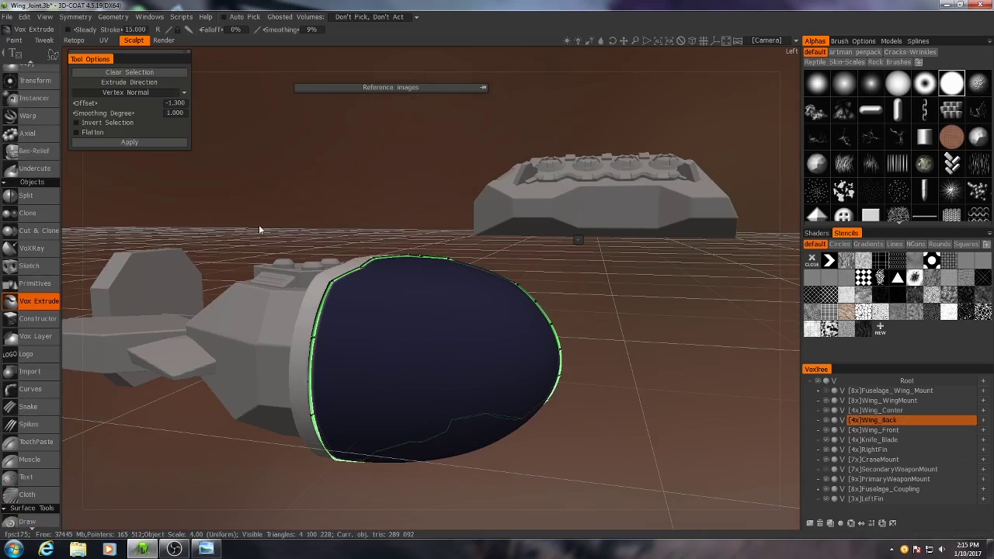
drag(287, 207, 278, 170)
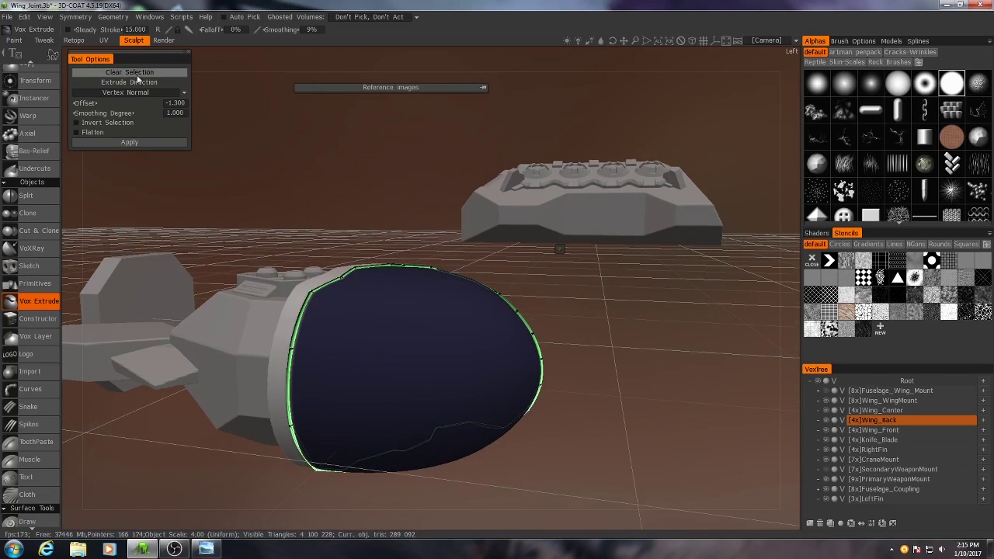
click(133, 142)
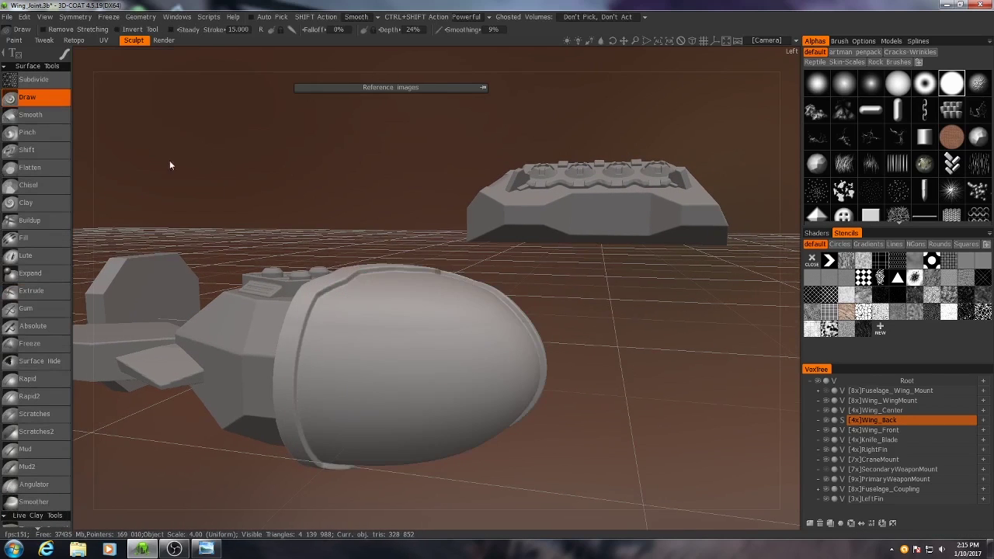
mouse_move(168, 162)
mouse_down()
mouse_move(352, 246)
mouse_move(321, 191)
mouse_move(394, 316)
mouse_move(373, 344)
mouse_move(431, 291)
mouse_move(411, 307)
mouse_up()
- Undo the Vox Extrude and set its offset to -3.5 for the selected shell area
key(ctrl+z)
key(ctrl+z)
click(179, 103)
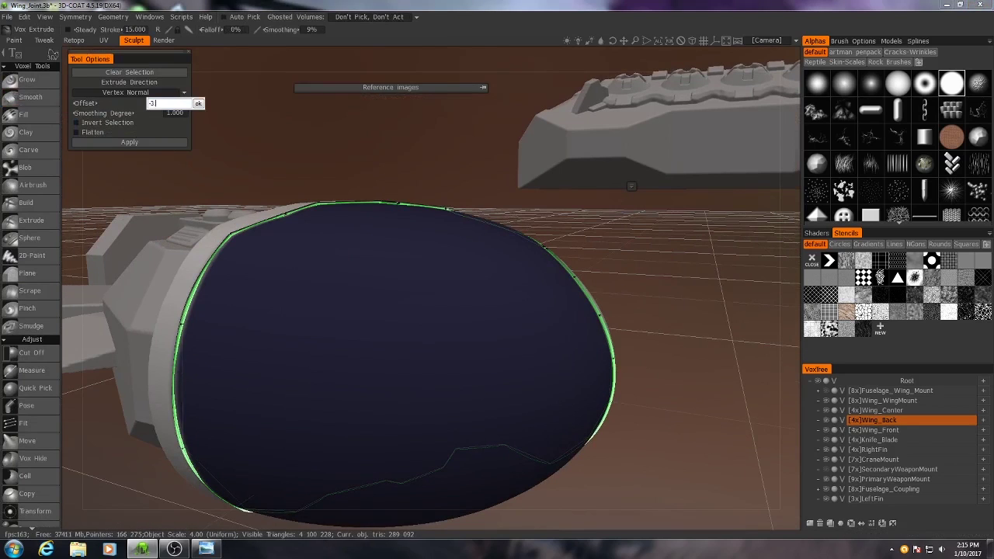
click(198, 104)
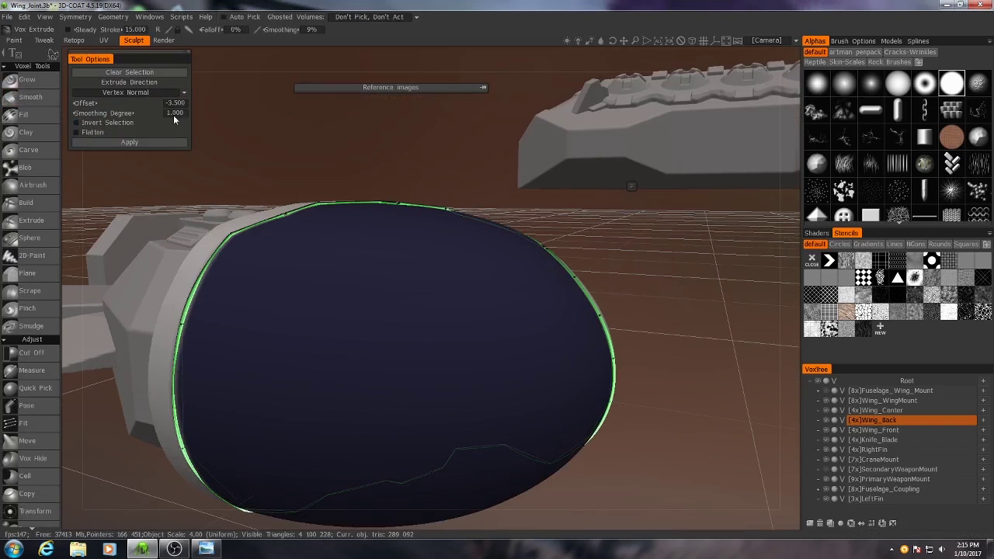
- Apply the Vox Extrude to the selected Wing_Back area with an offset of -3 and a smoothing degree of 0.75
click(178, 112)
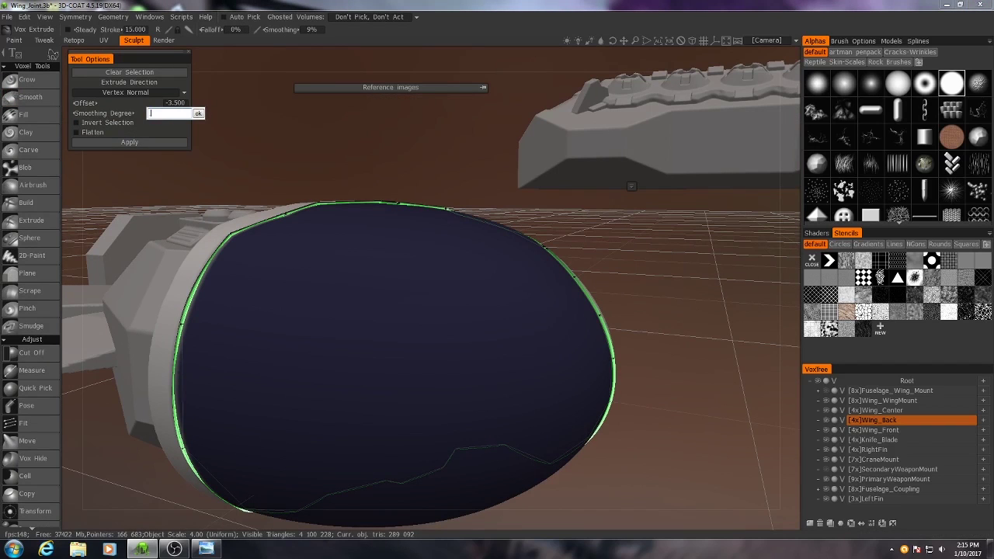
click(198, 114)
click(128, 143)
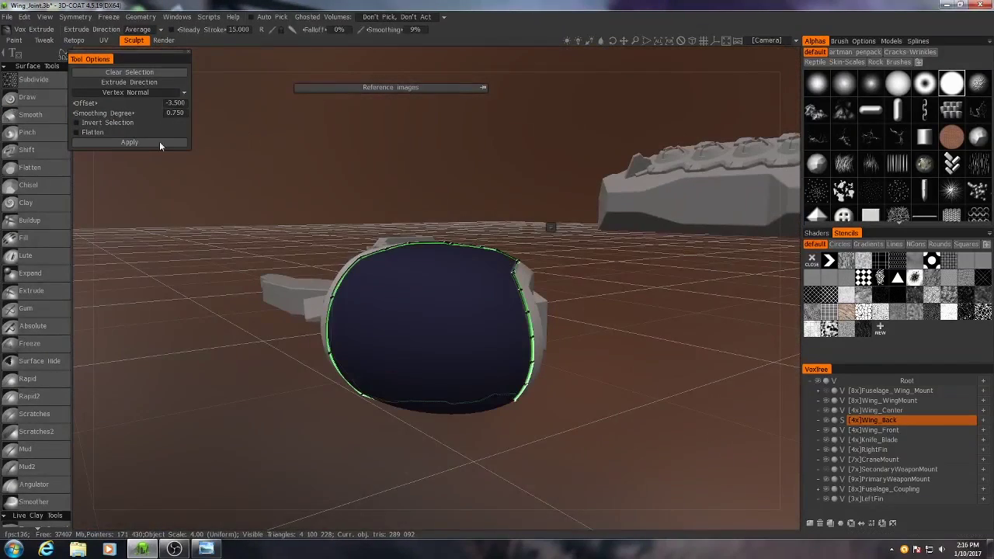
click(147, 144)
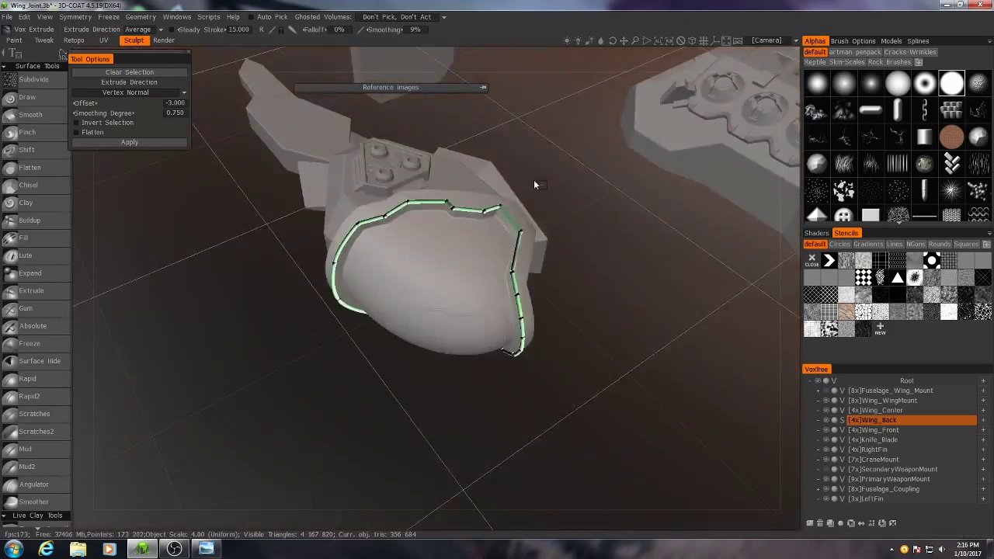
- Examine the recessed panel area and its stepped border on the Wing_Back shell from several angles and close up
drag(533, 180, 472, 283)
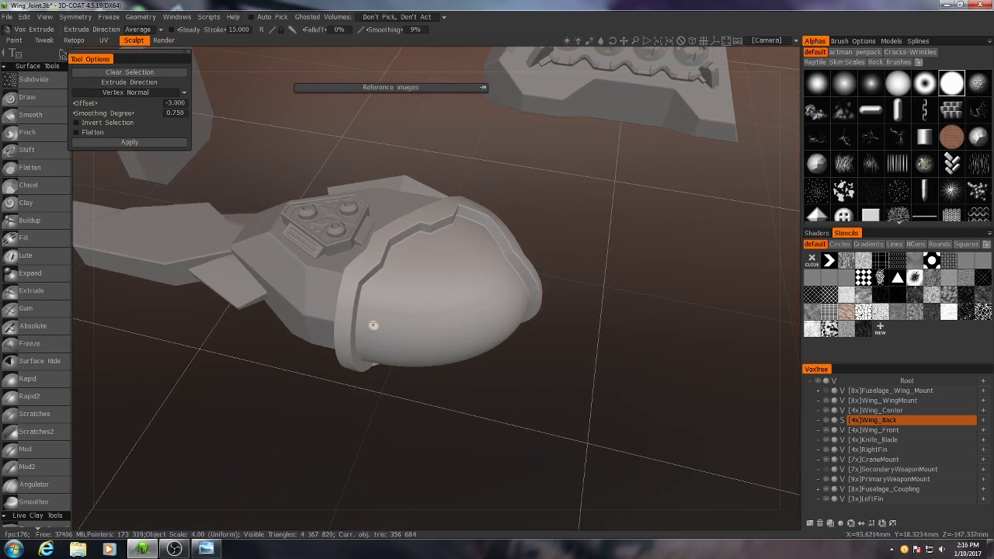
drag(444, 327, 464, 329)
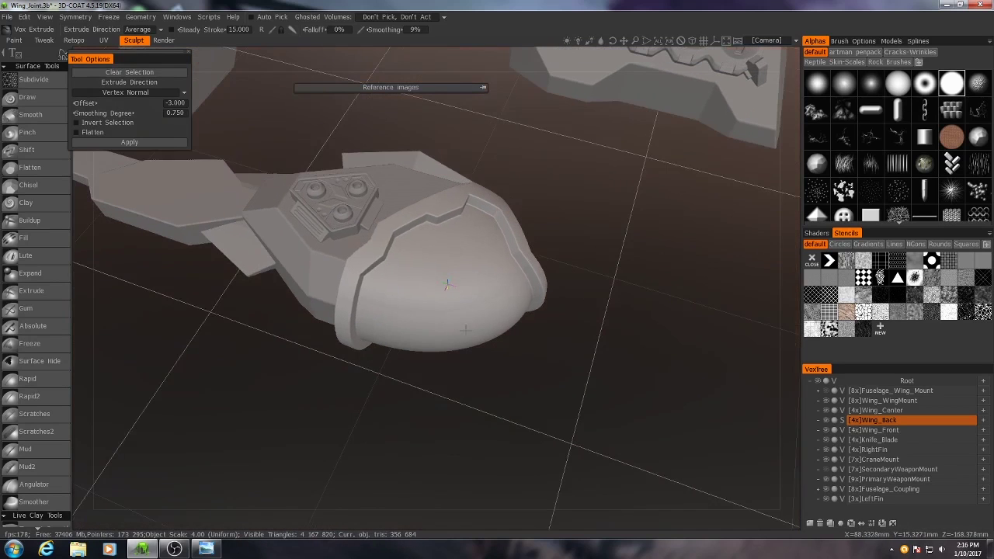
drag(412, 243, 411, 257)
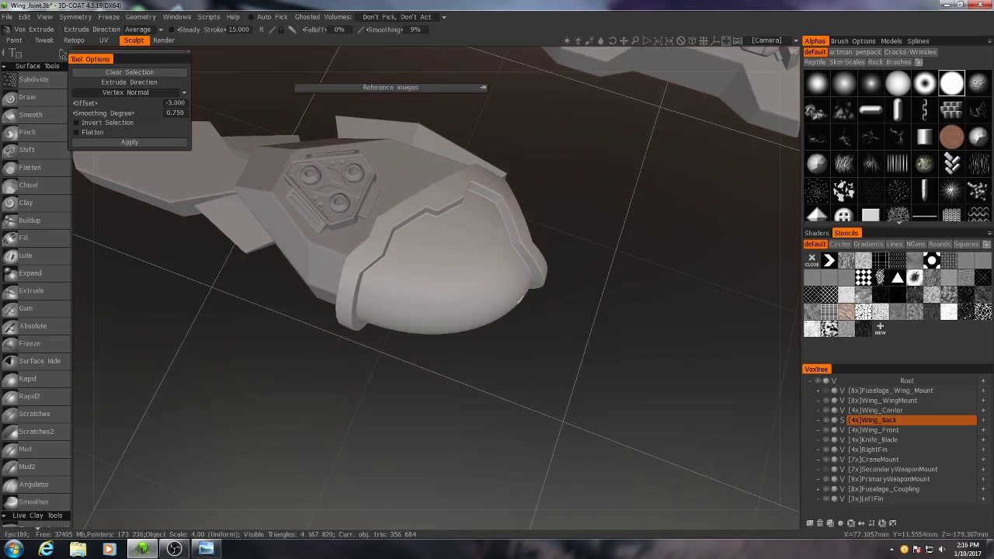
drag(551, 303, 519, 216)
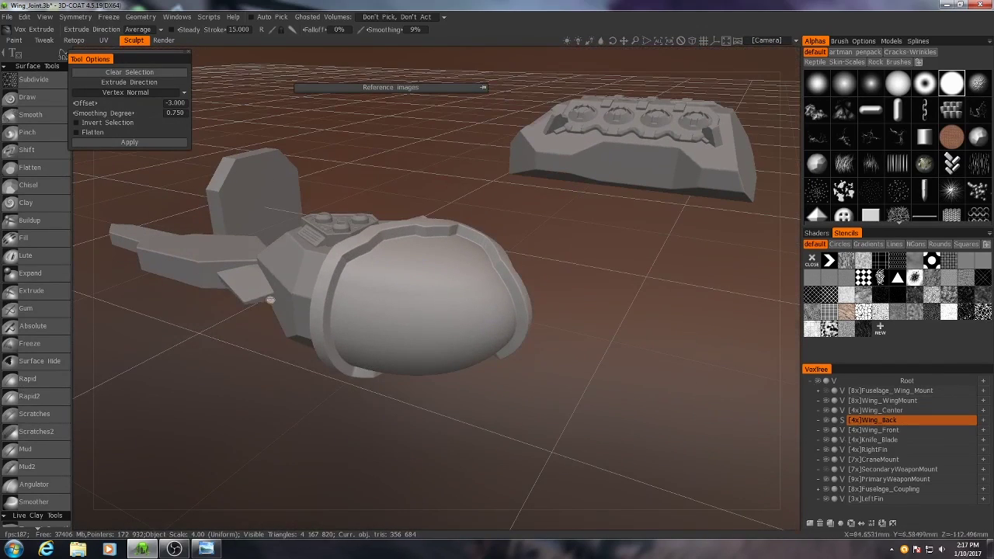
scroll(22, 396, down, 10)
scroll(45, 372, down, 10)
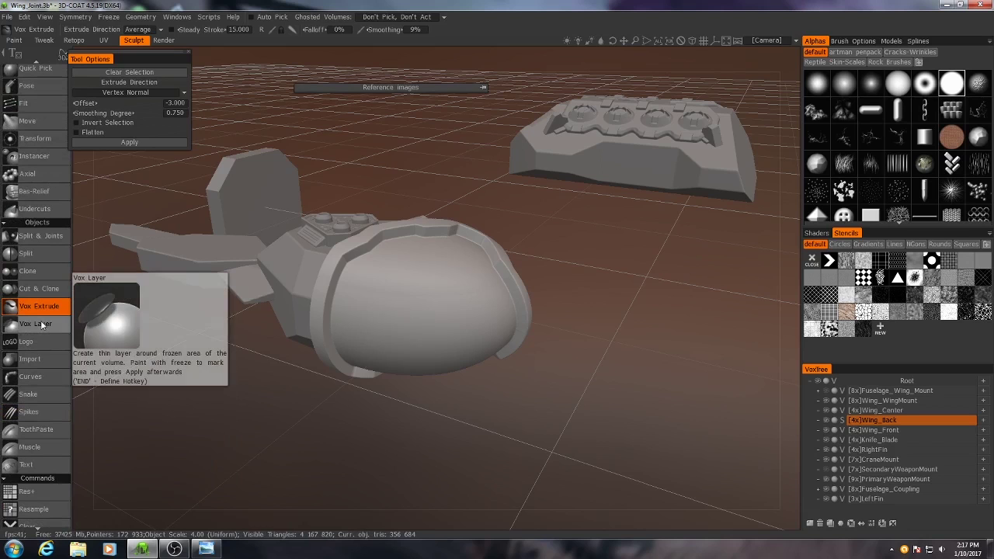
alt+drag(404, 233, 425, 266)
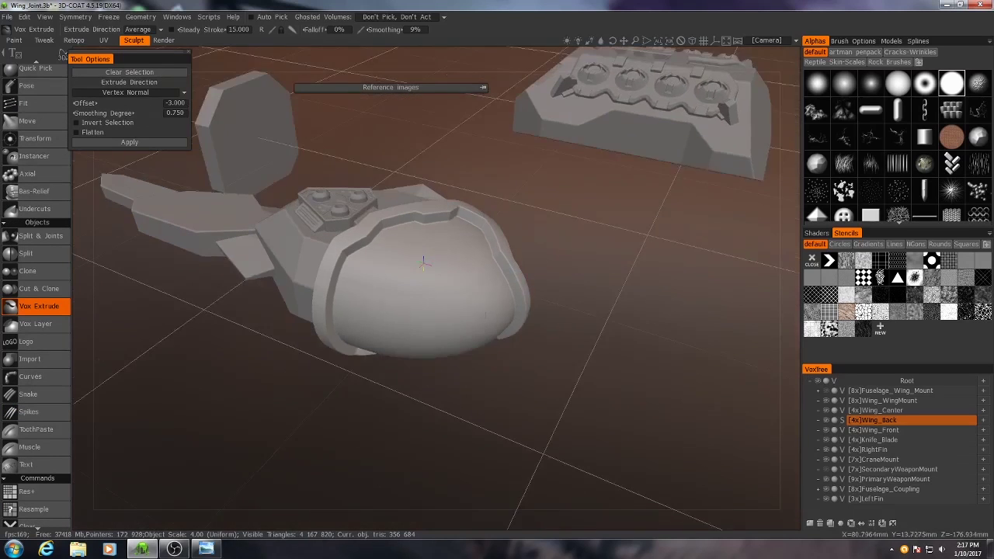
alt+right_drag(426, 266, 501, 324)
key(w)
key(w)
alt+drag(582, 289, 546, 320)
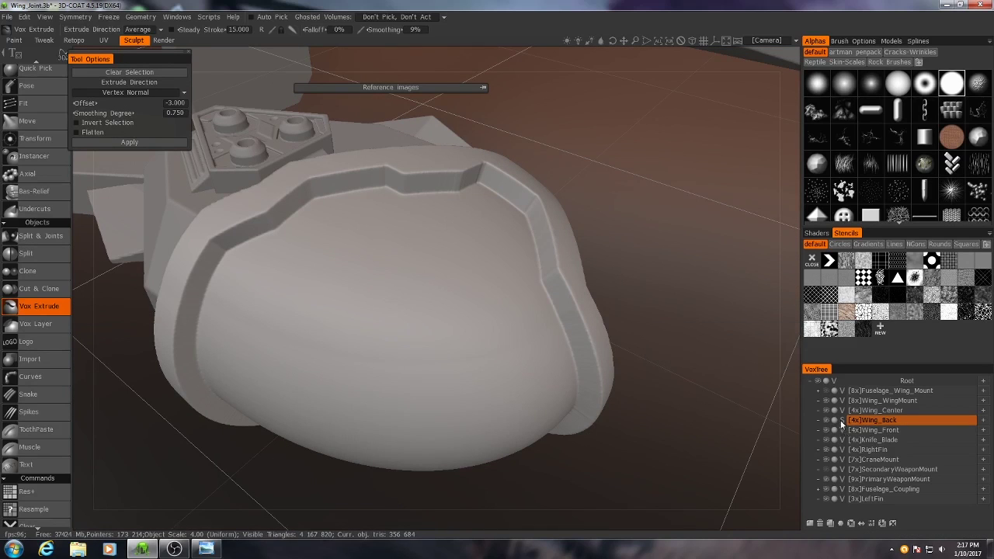
- Convert the Wing_Back layer from surface back to voxels with a required poly count of 400000
click(842, 420)
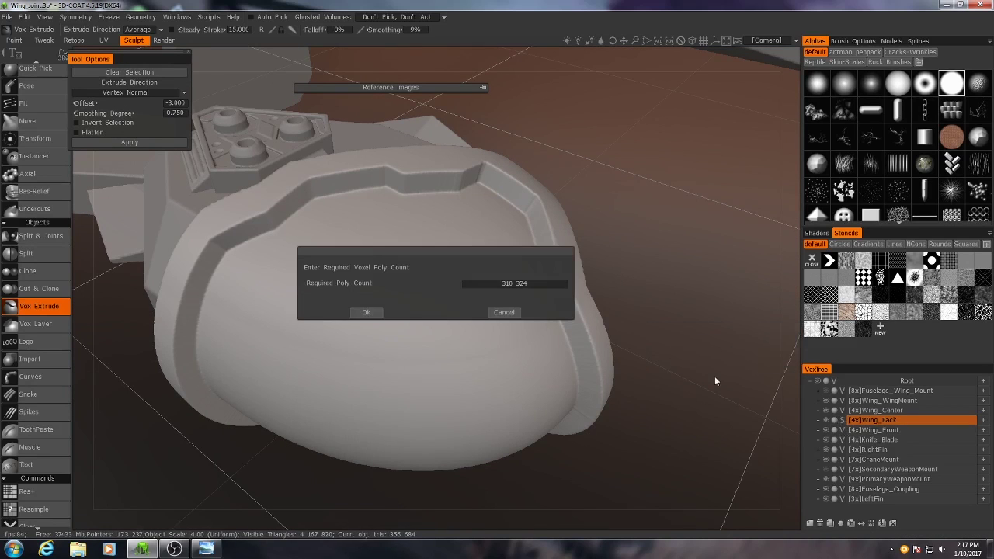
click(509, 284)
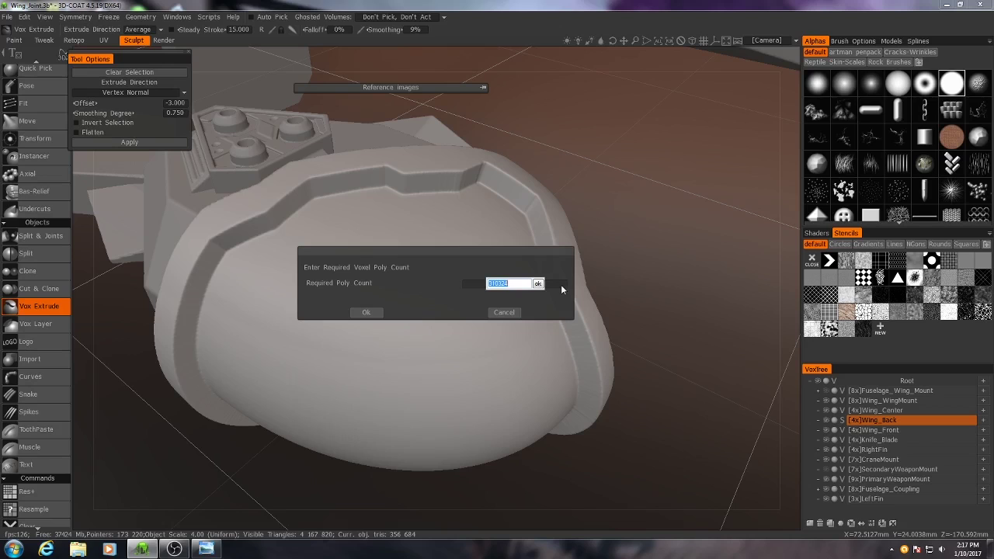
text(400000)
click(538, 284)
click(366, 312)
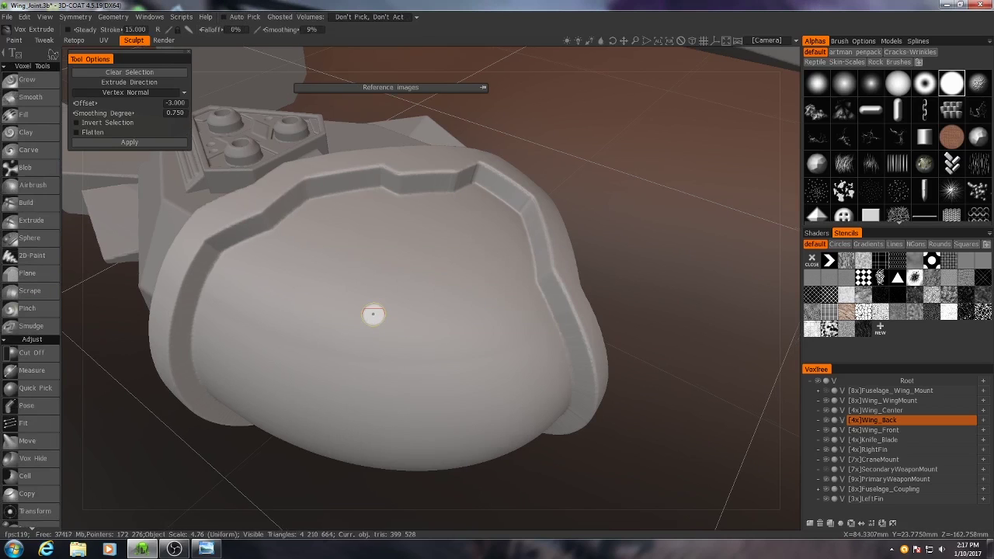
- Activate Vox Layer for the Wing_Back shell and set its thickness to 2.2
middle_drag(450, 284, 412, 389)
click(850, 421)
middle_drag(168, 362, 295, 333)
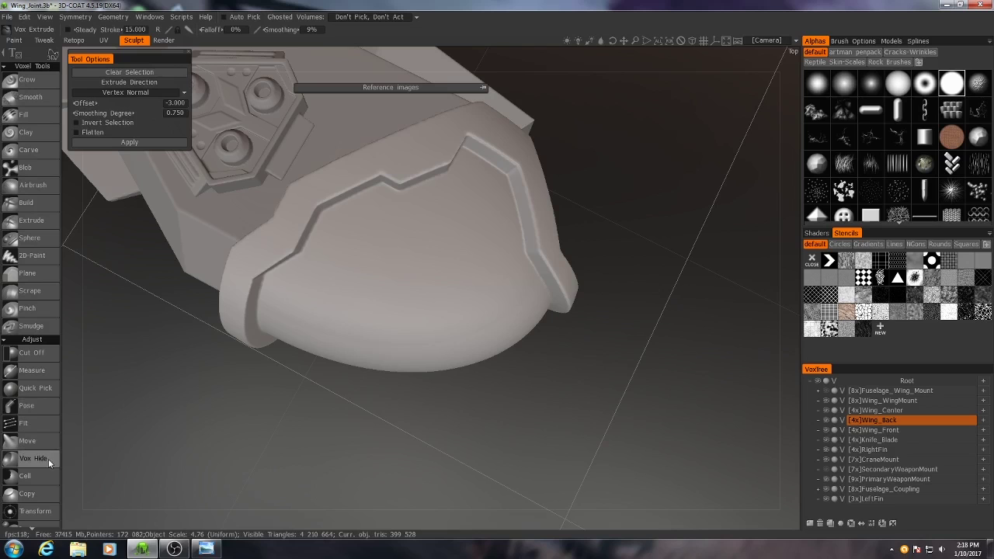
scroll(31, 330, down, 1)
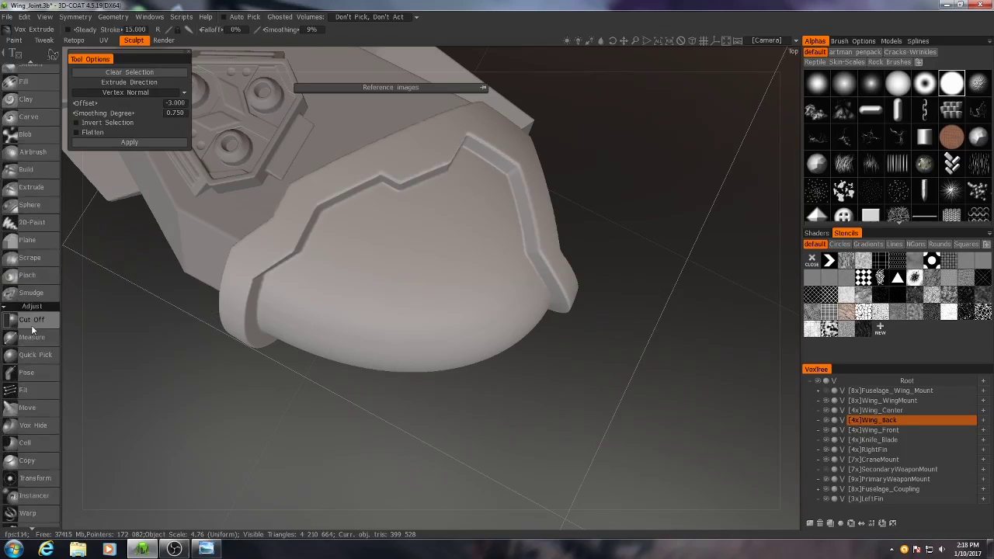
scroll(32, 330, down, 10)
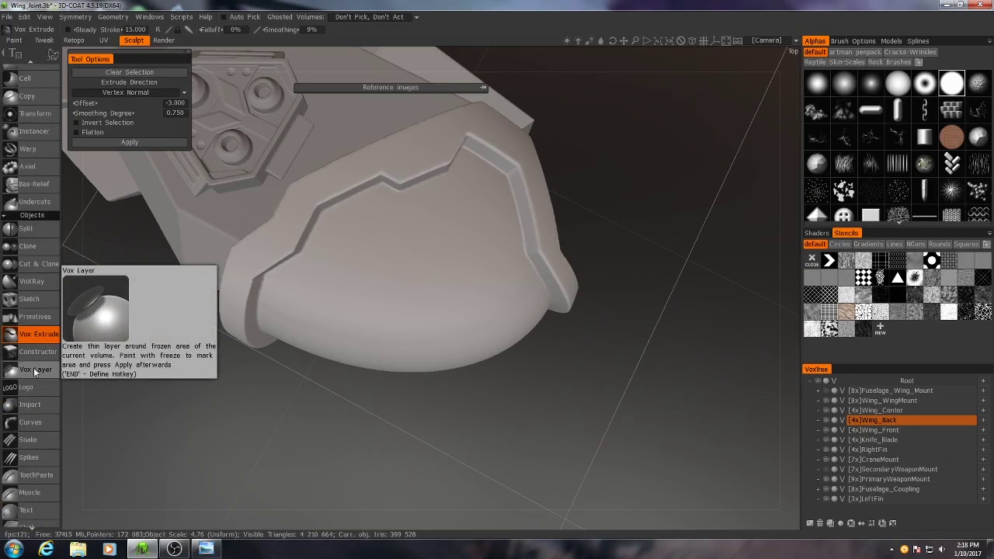
click(34, 371)
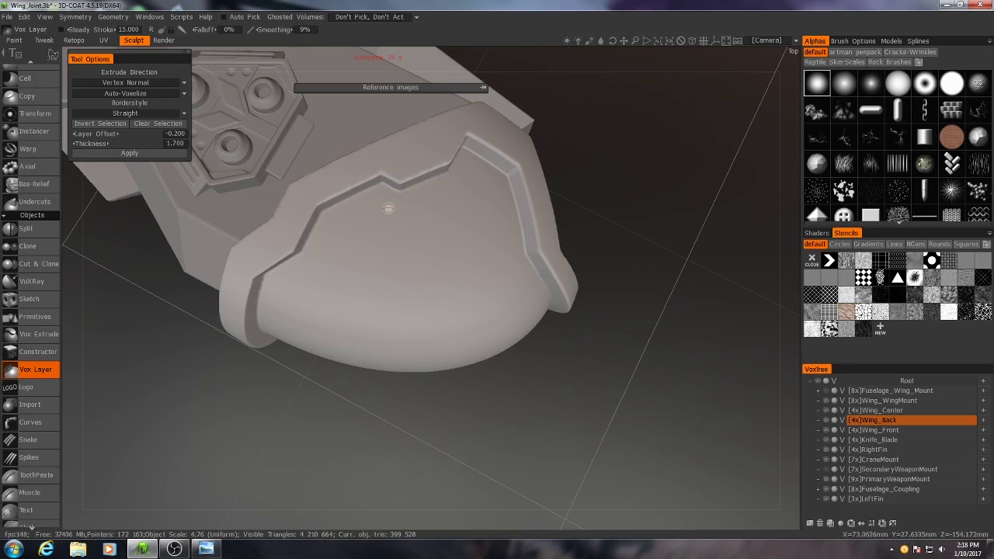
click(170, 143)
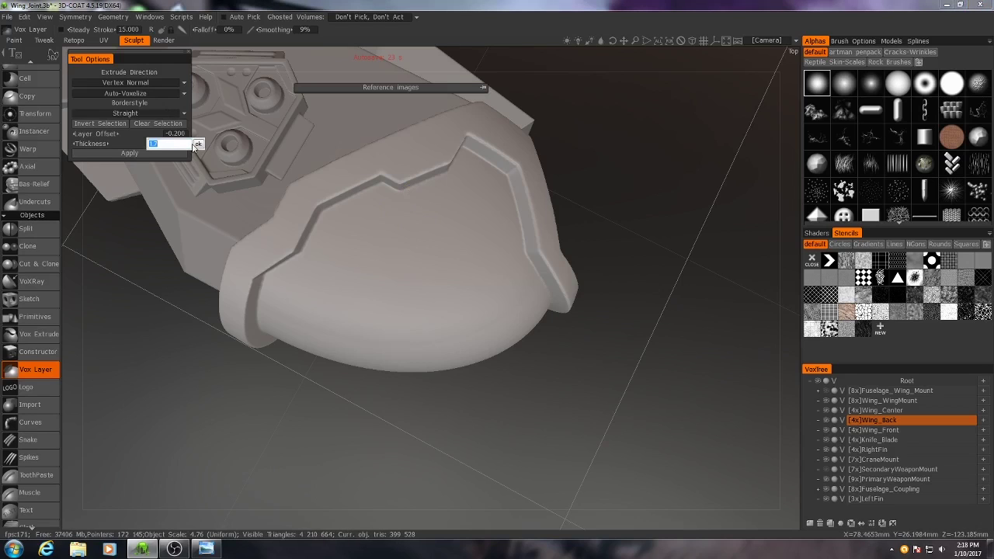
click(198, 145)
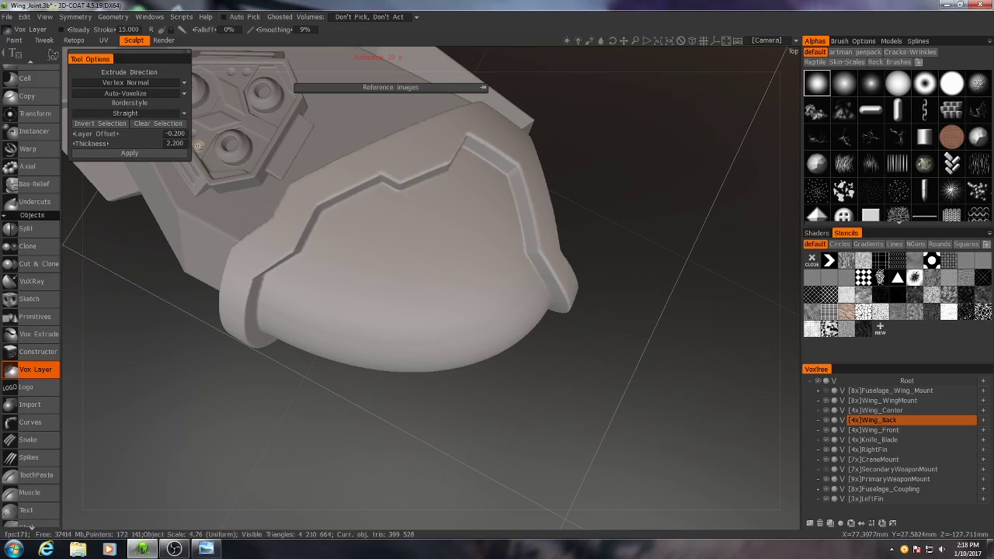
- Save the scene under the new file name WNG_KnifeFighter
mouse_move(56, 61)
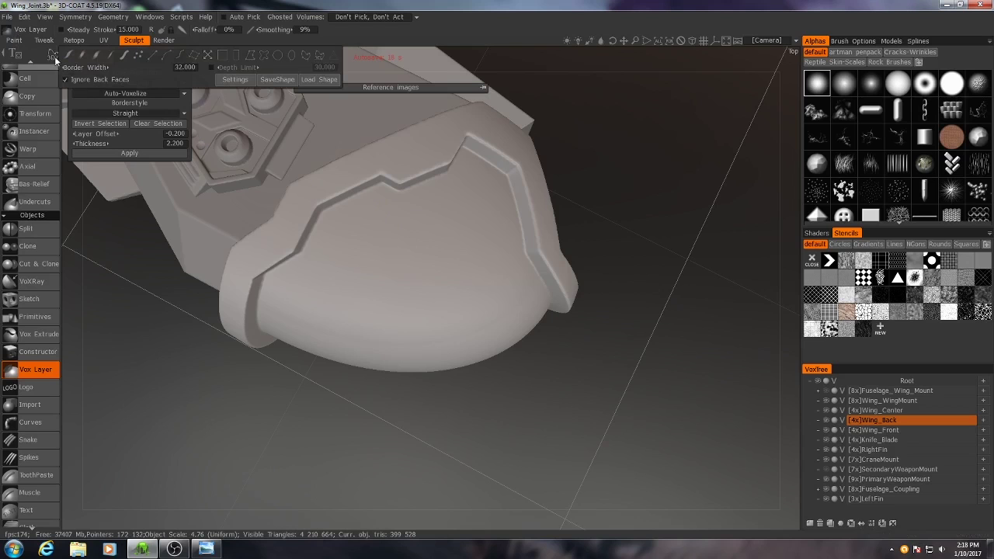
alt+drag(396, 197, 404, 241)
key(ctrl+shift+s)
text(WNG_KnifeFighter)
key(Return)
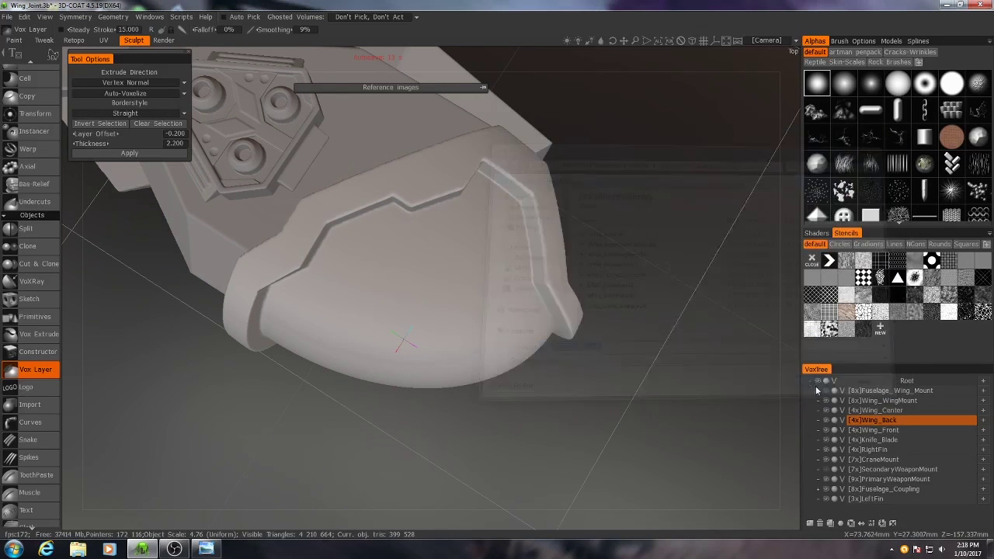
- Draw a narrow tapering strip outline as a spline over the Wing_Back dome, from the upper rim around to the underside and back
mouse_move(406, 237)
alt+mouse_down()
mouse_move(415, 308)
mouse_move(420, 266)
alt+mouse_up()
mouse_move(422, 215)
mouse_down()
mouse_move(342, 191)
mouse_move(419, 204)
mouse_up()
key(ctrl+z)
drag(427, 204, 407, 303)
alt+drag(407, 303, 401, 356)
middle_drag(401, 353, 427, 255)
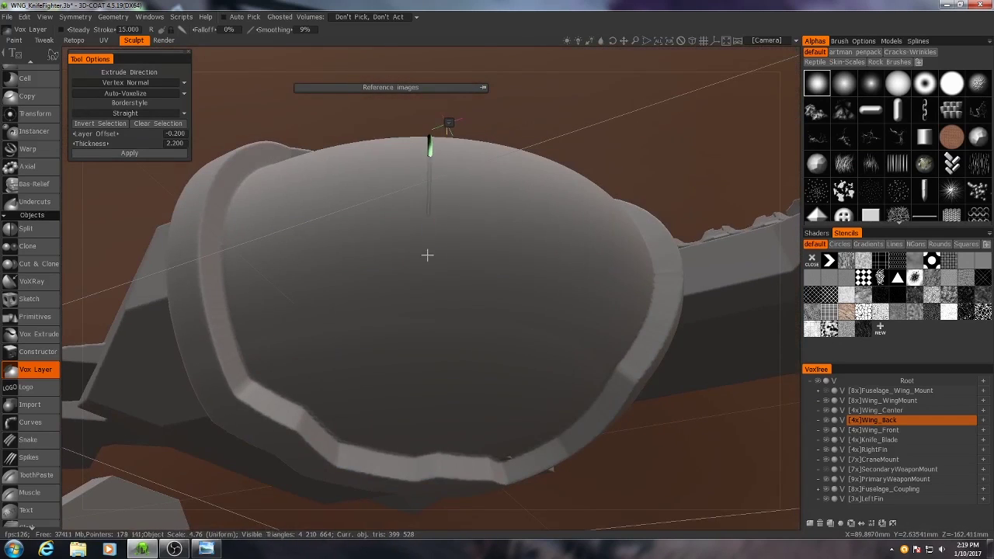
drag(481, 413, 497, 347)
mouse_move(497, 347)
alt+mouse_down()
mouse_move(497, 273)
mouse_move(493, 322)
alt+mouse_up()
drag(493, 369, 505, 203)
alt+drag(505, 204, 485, 295)
drag(481, 260, 474, 179)
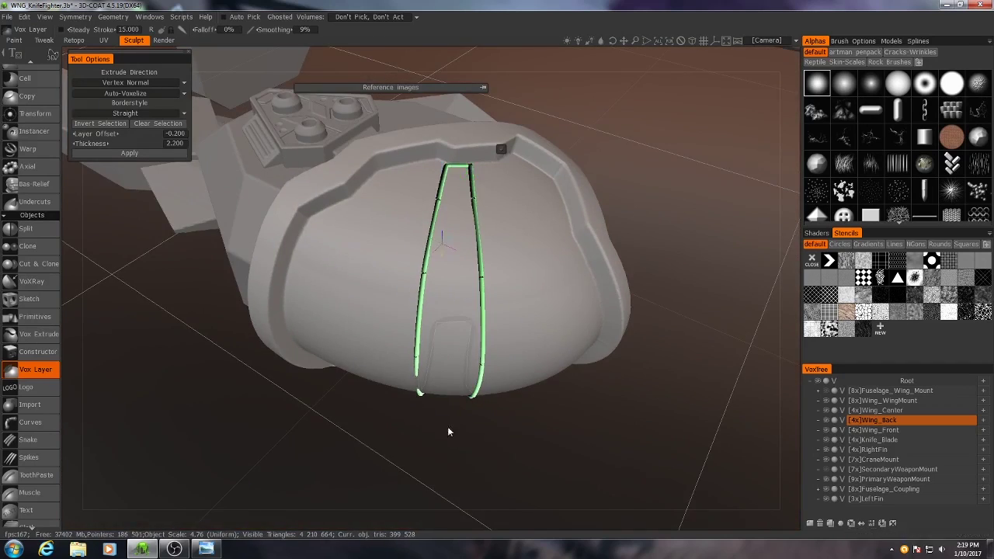
- Close the strip spline around the dome and fill it as a selection
alt+drag(448, 431, 511, 365)
mouse_move(508, 433)
mouse_down()
mouse_move(468, 439)
mouse_move(419, 256)
mouse_up()
click(414, 249)
mouse_move(373, 310)
alt+mouse_down()
mouse_move(248, 422)
mouse_move(256, 311)
alt+mouse_up()
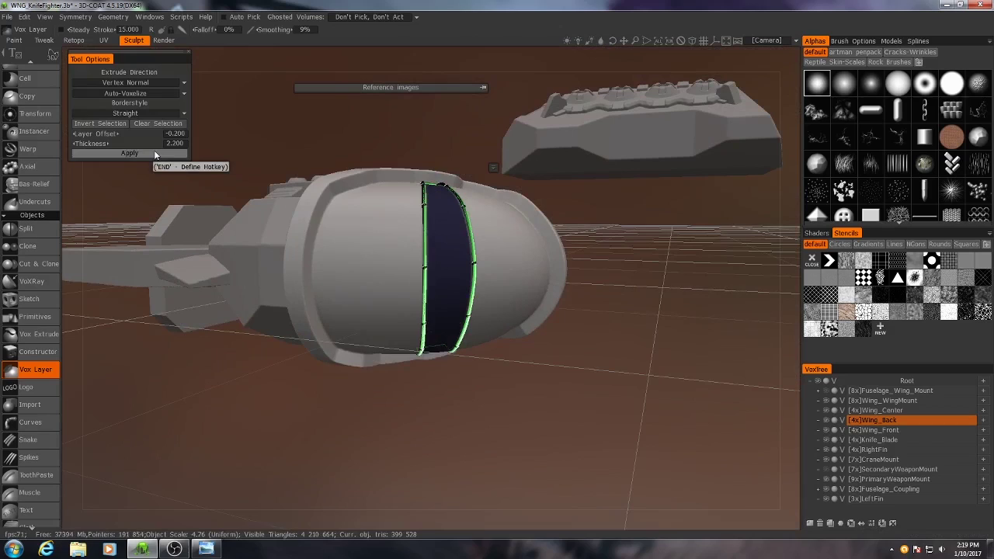
- Try the Vox Layer on the strip selection at a thickness of 2.2, inspect it, and undo it
click(154, 155)
middle_drag(388, 256, 372, 175)
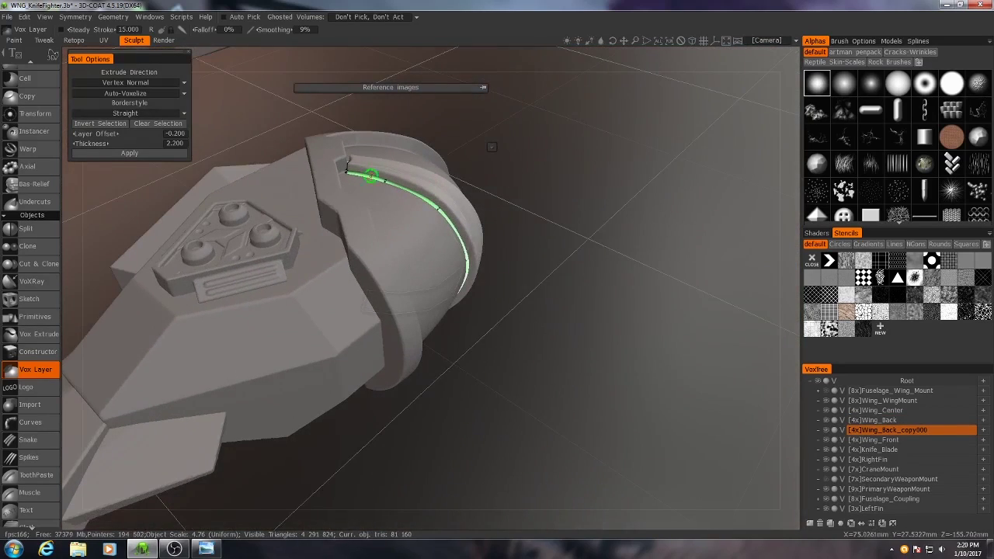
middle_drag(462, 219, 448, 199)
middle_drag(472, 265, 356, 214)
key(ctrl+z)
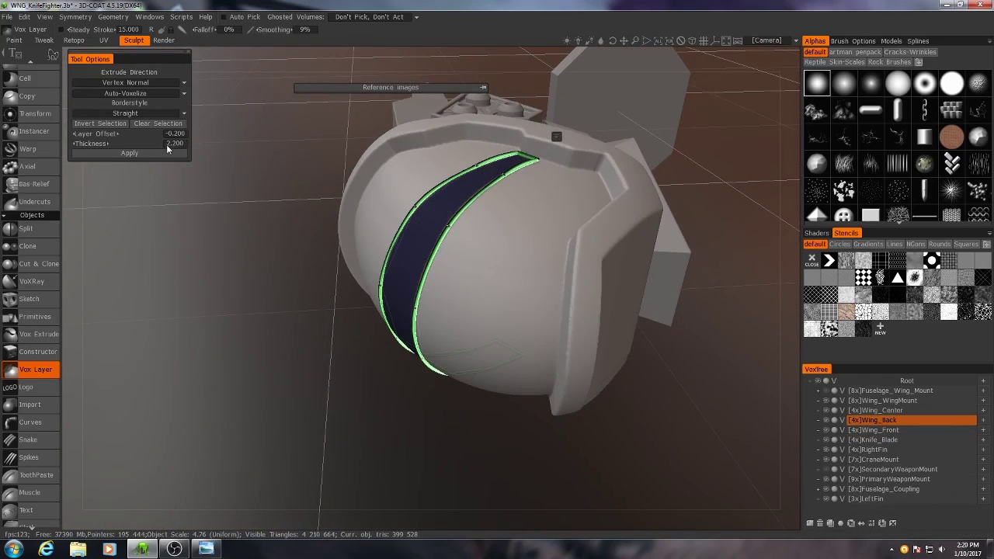
- Apply the Vox Layer to the strip selection with a thickness of 1.7 and clear the strip spline
click(173, 144)
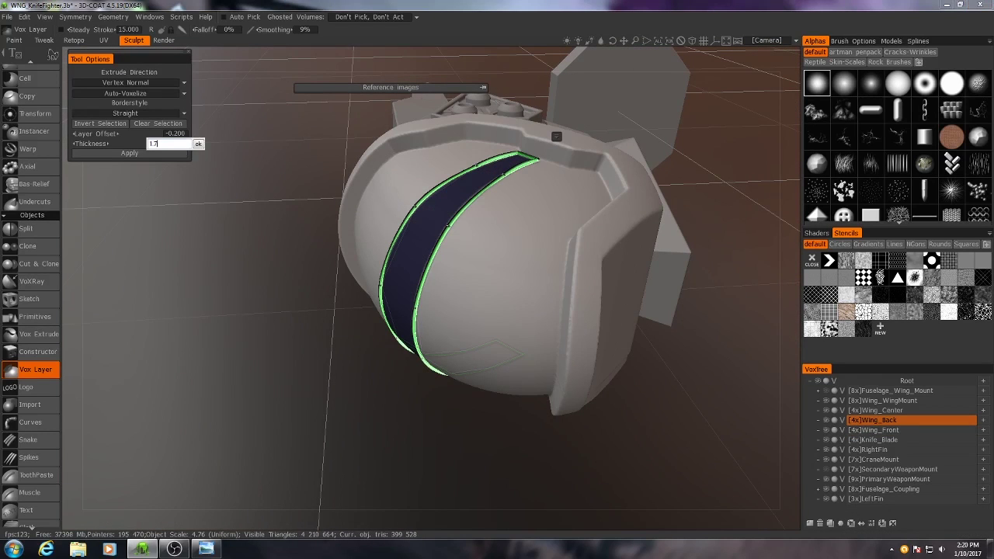
click(197, 144)
click(164, 154)
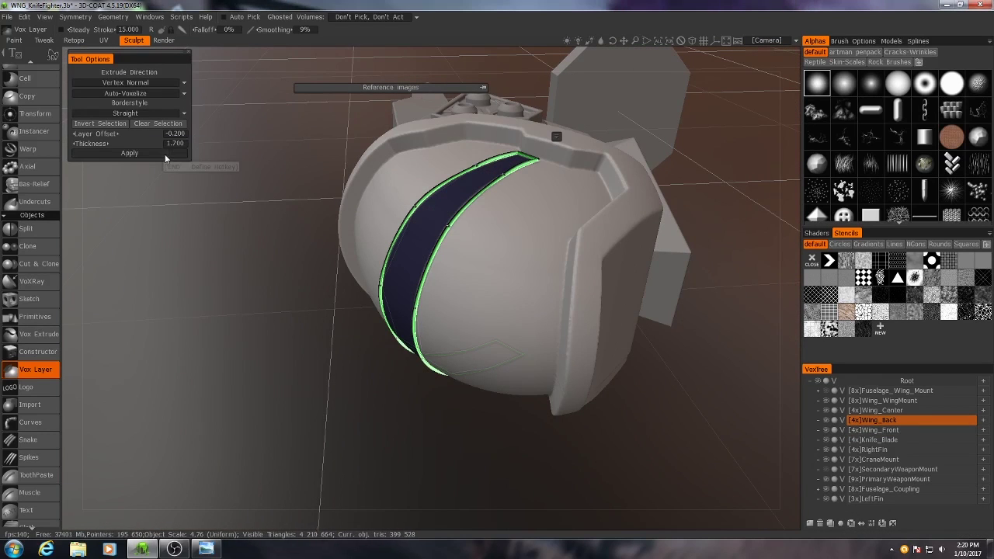
drag(164, 158, 406, 377)
drag(670, 401, 559, 350)
mouse_move(488, 162)
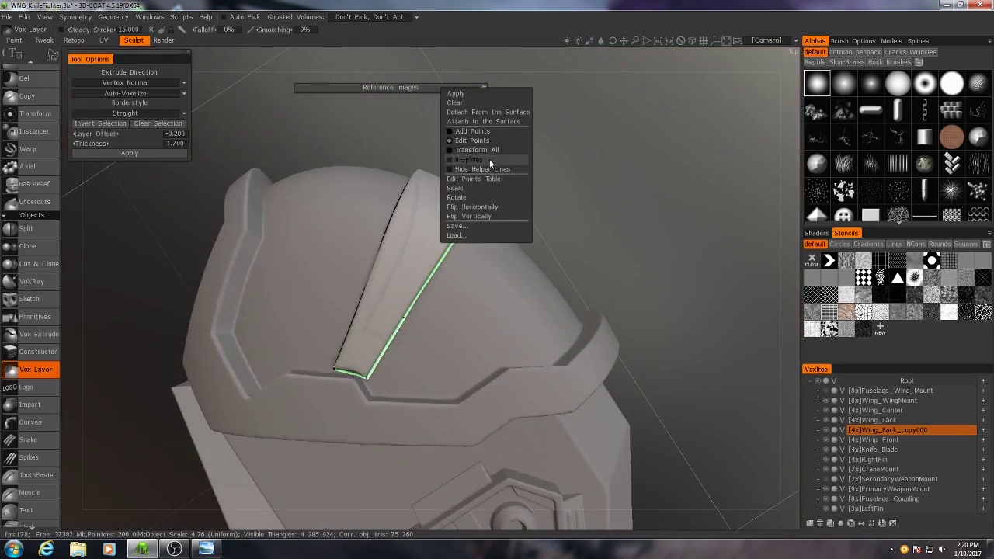
click(456, 103)
- Hide the Wing_Back shell temporarily to examine the shape and thickness of the new strip layer from several angles
drag(613, 156, 506, 234)
drag(406, 235, 536, 288)
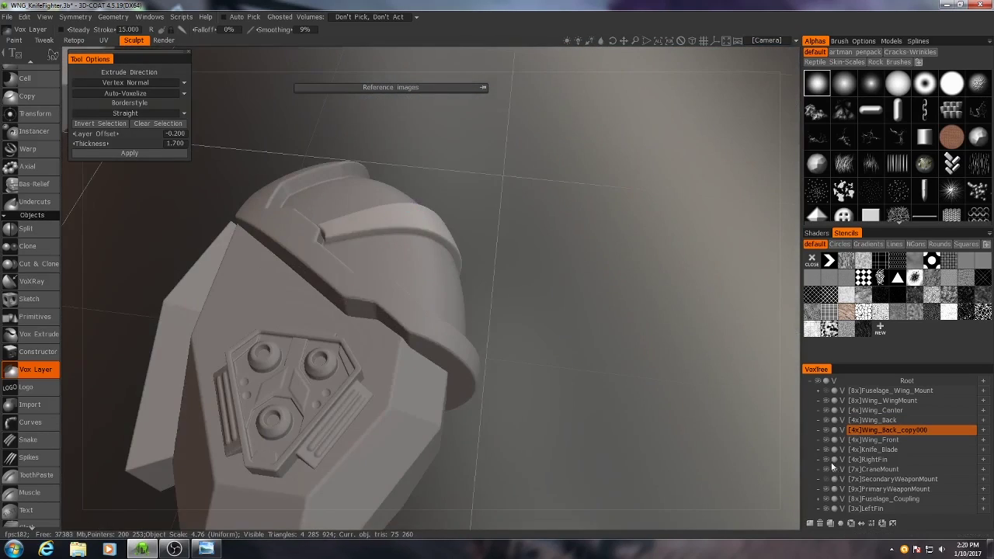
click(826, 420)
drag(684, 423, 471, 307)
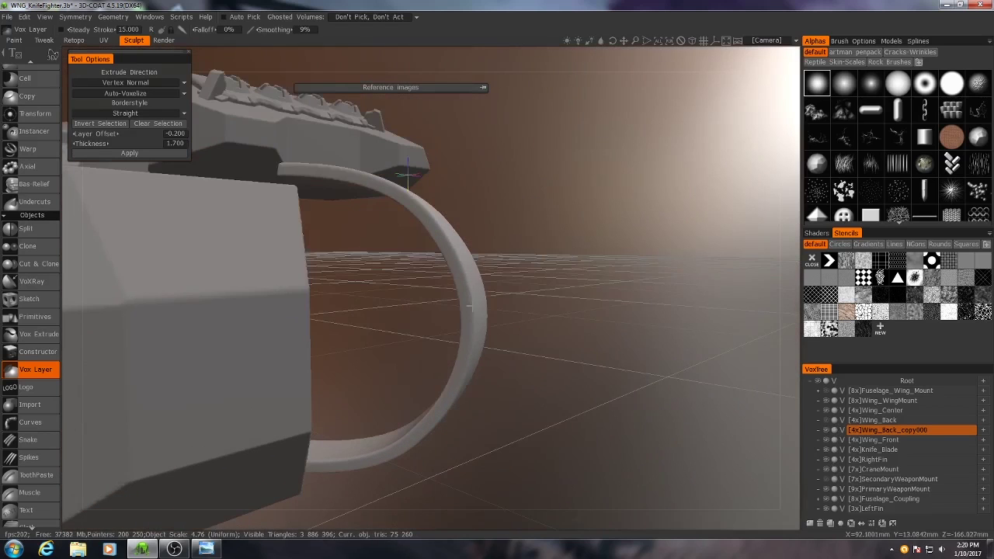
drag(407, 176, 527, 365)
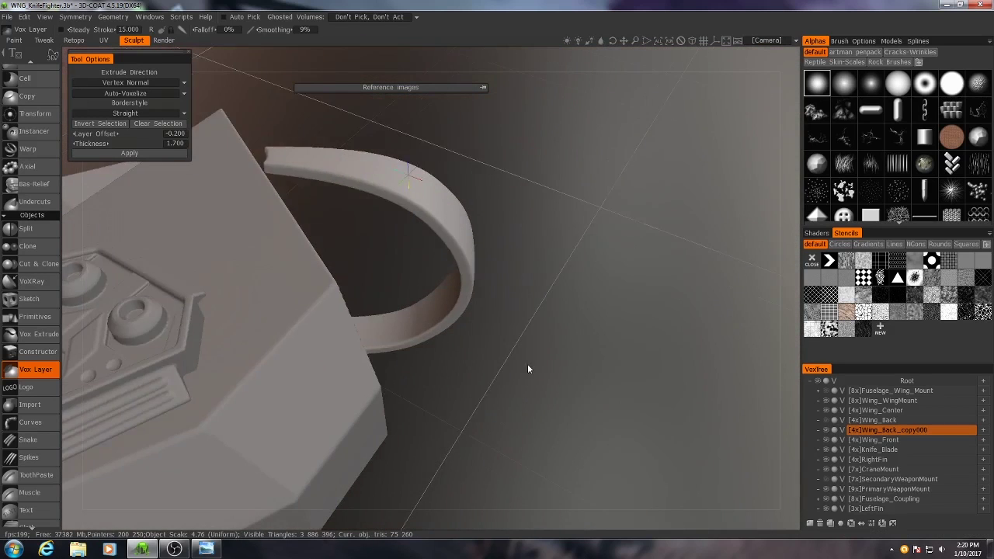
scroll(529, 361, down, 3)
drag(424, 292, 656, 388)
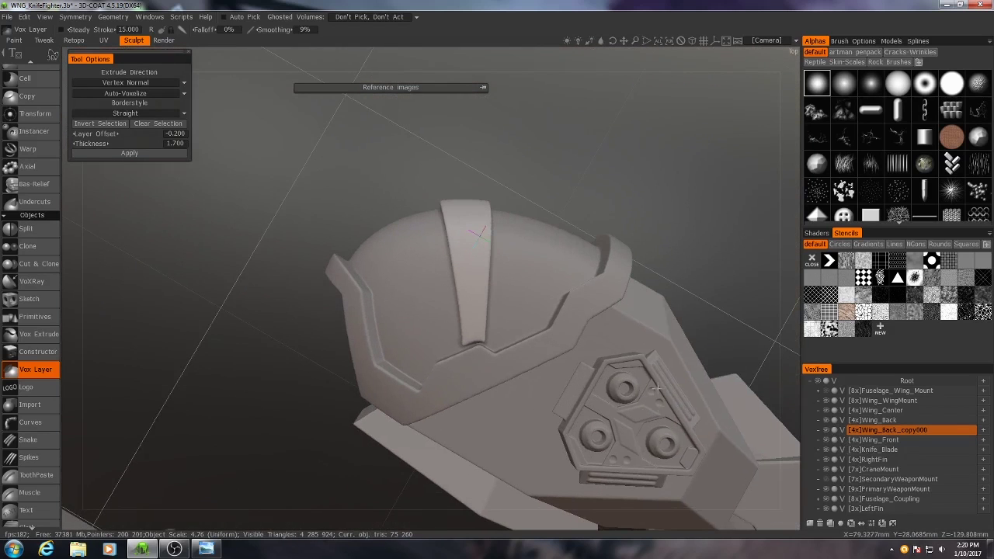
- Select the strip's narrow end with a Pose line from the top view and widen it toward the panel rim
key(KP_7)
middle_drag(571, 390, 535, 336)
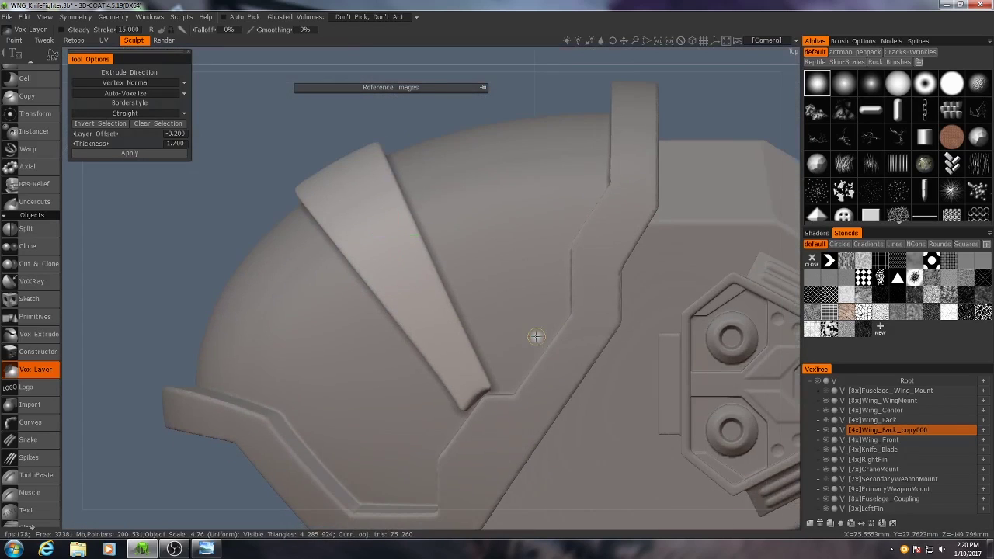
scroll(48, 342, up, 5)
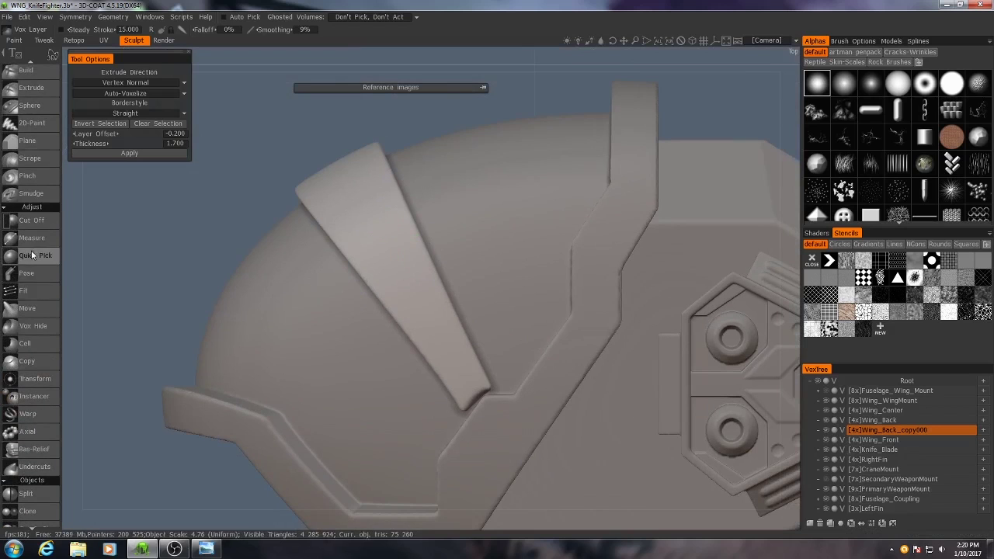
click(38, 273)
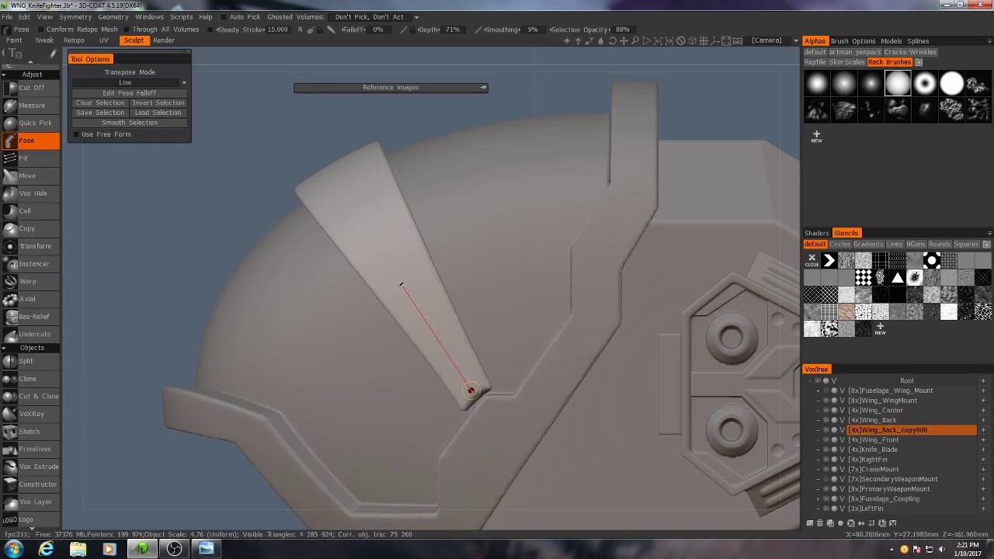
drag(471, 390, 497, 424)
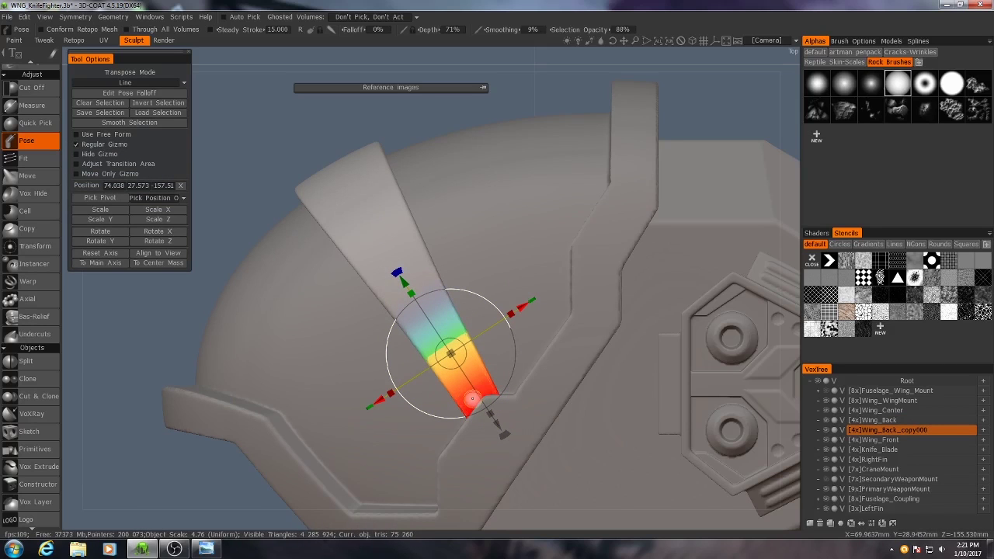
click(471, 398)
- Adjust the strip's opposite end from the bottom view with a Pose line selection and release the selection
key(KP_1)
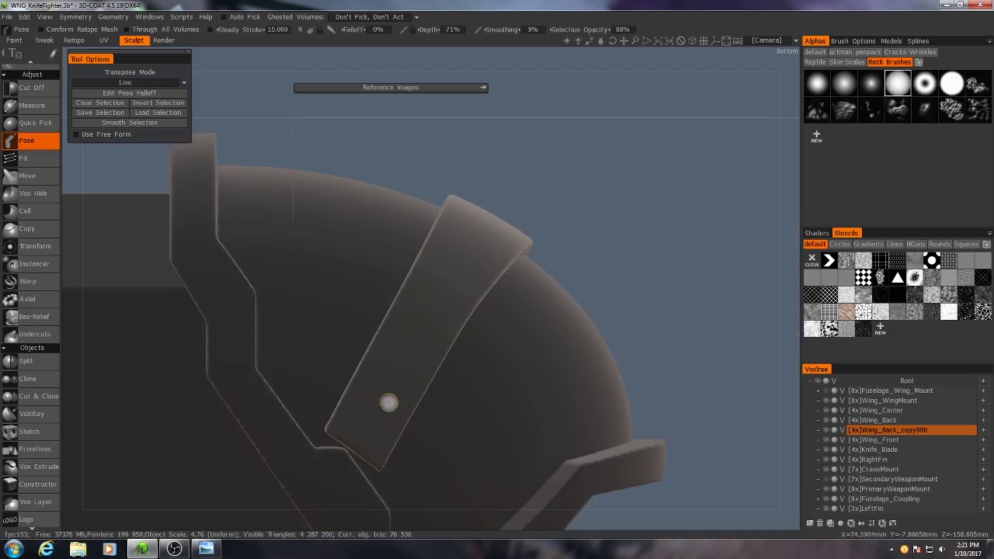
drag(353, 449, 354, 450)
drag(438, 288, 361, 444)
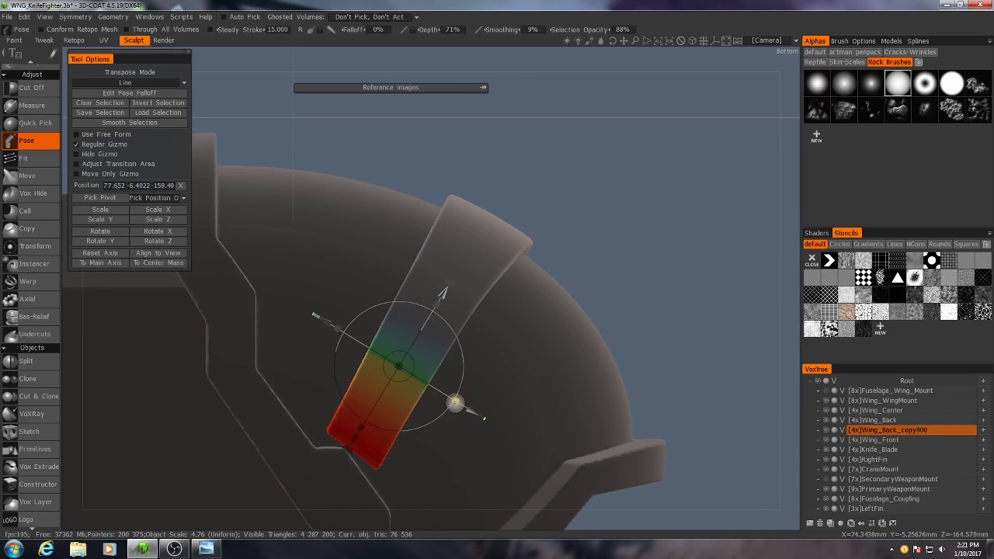
drag(455, 403, 443, 395)
drag(445, 289, 430, 410)
key(Return)
- Examine the strip's curve and edges against the dome from the left side and in perspective
alt+right_drag(430, 410, 448, 362)
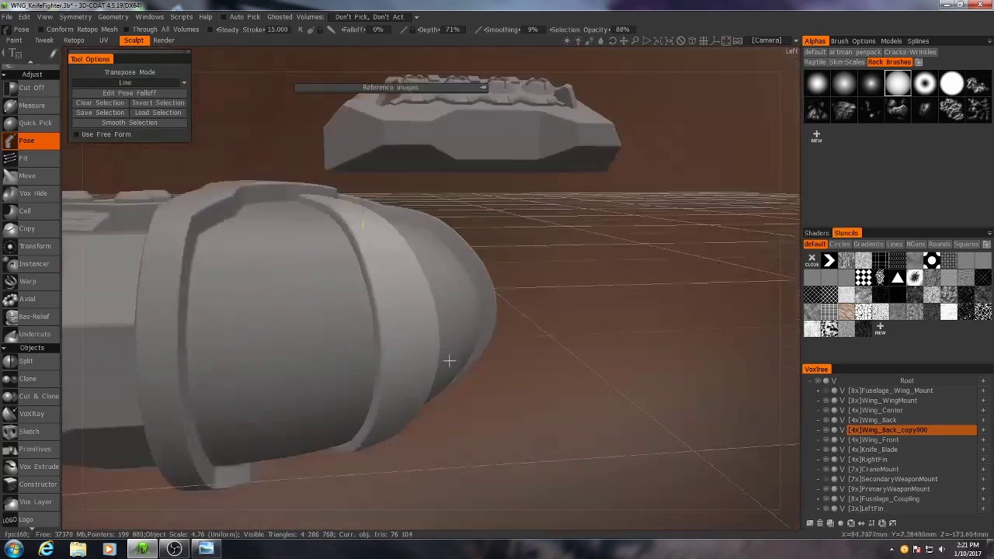
alt+drag(448, 362, 342, 314)
drag(366, 308, 406, 307)
key(KP_4)
drag(360, 272, 393, 314)
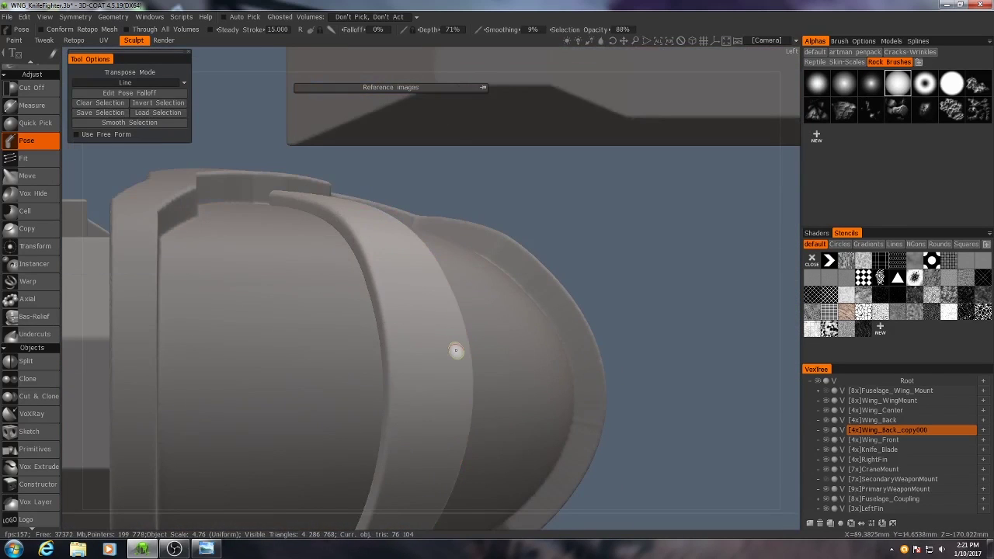
key(KP_5)
alt+drag(455, 350, 395, 406)
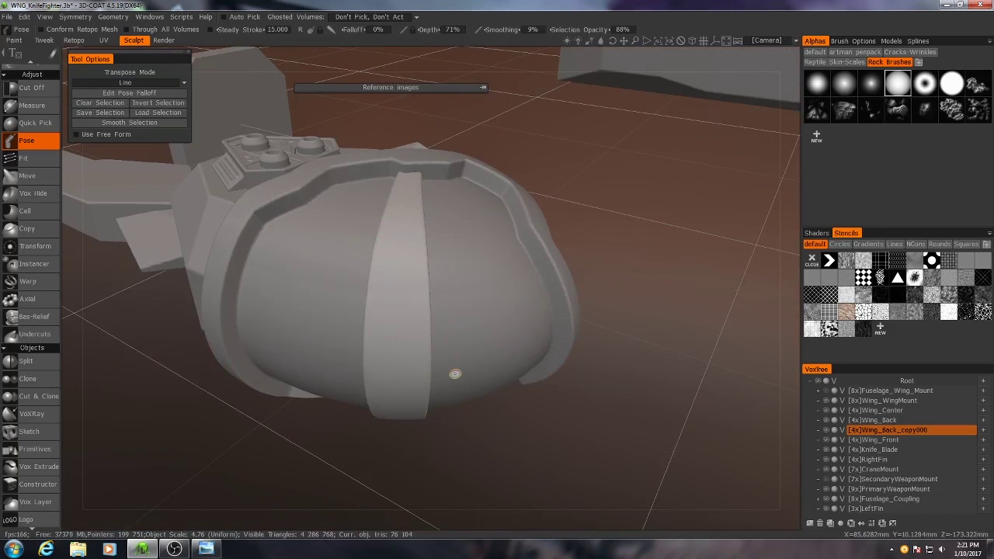
key(KP_4)
key(KP_5)
alt+middle_drag(469, 398, 420, 282)
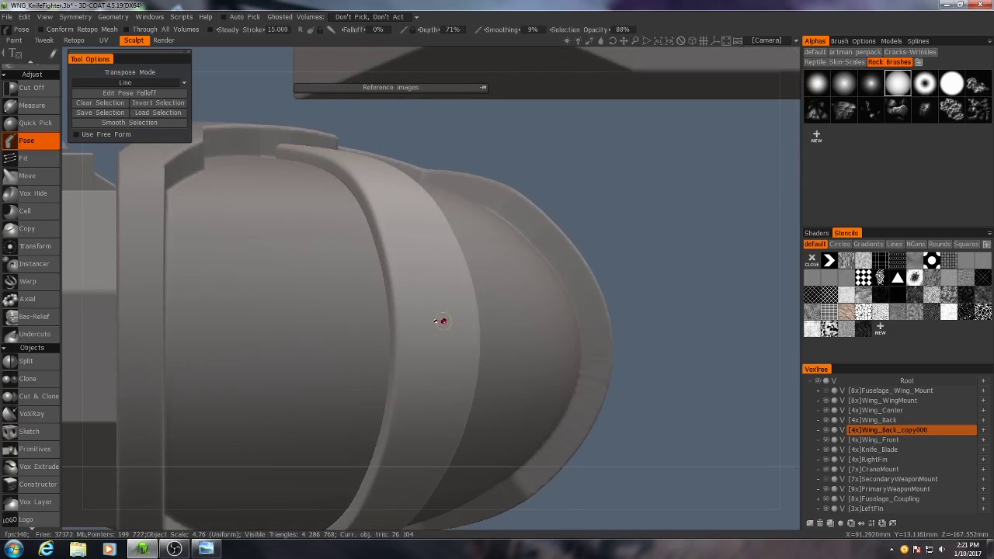
- Reshape the strip's outer side edge and wide corner with Pose line selections in the left and top views
drag(476, 320, 476, 321)
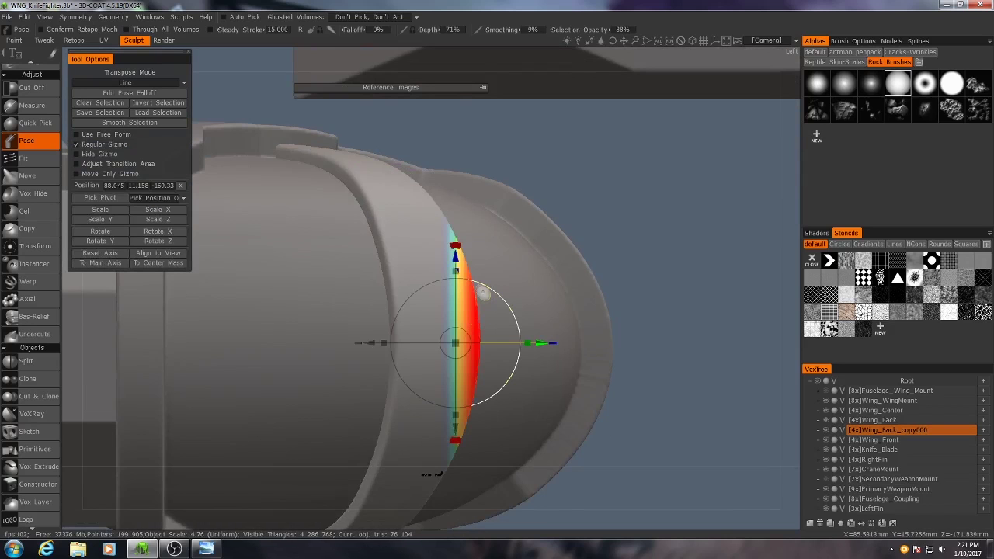
key(KP_5)
mouse_move(537, 282)
alt+mouse_down()
mouse_move(477, 389)
mouse_move(362, 469)
mouse_move(428, 451)
mouse_move(433, 333)
mouse_move(378, 386)
mouse_move(577, 476)
mouse_move(406, 371)
alt+mouse_up()
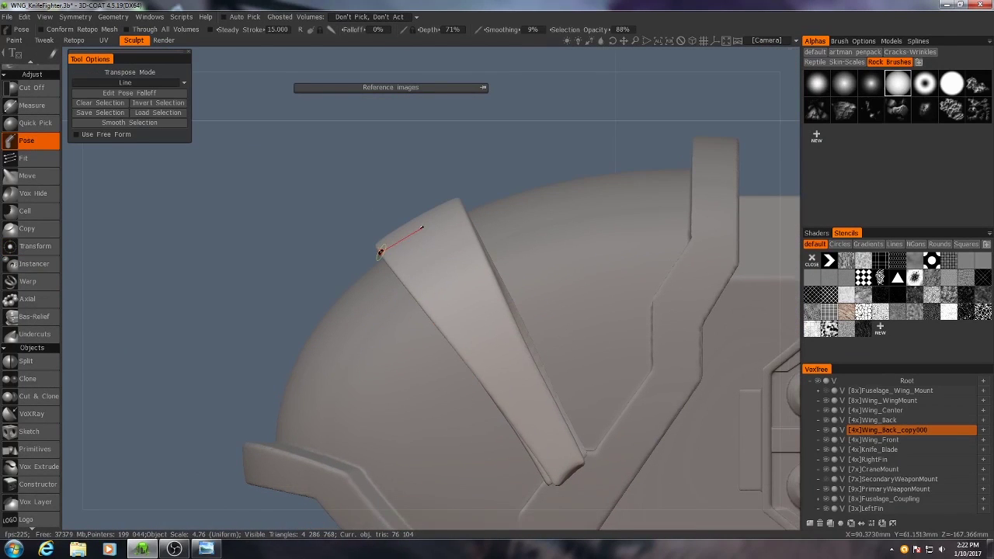
drag(380, 252, 379, 254)
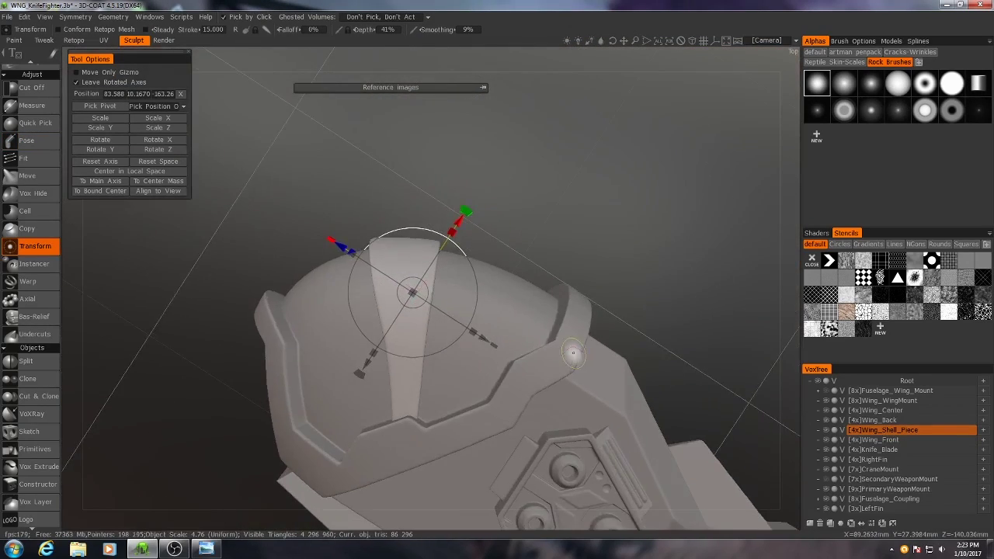
- Try duplicating Wing_Shell_Piece and moving and rotating the copy along the dome toward the rear rim
middle_drag(559, 276, 555, 299)
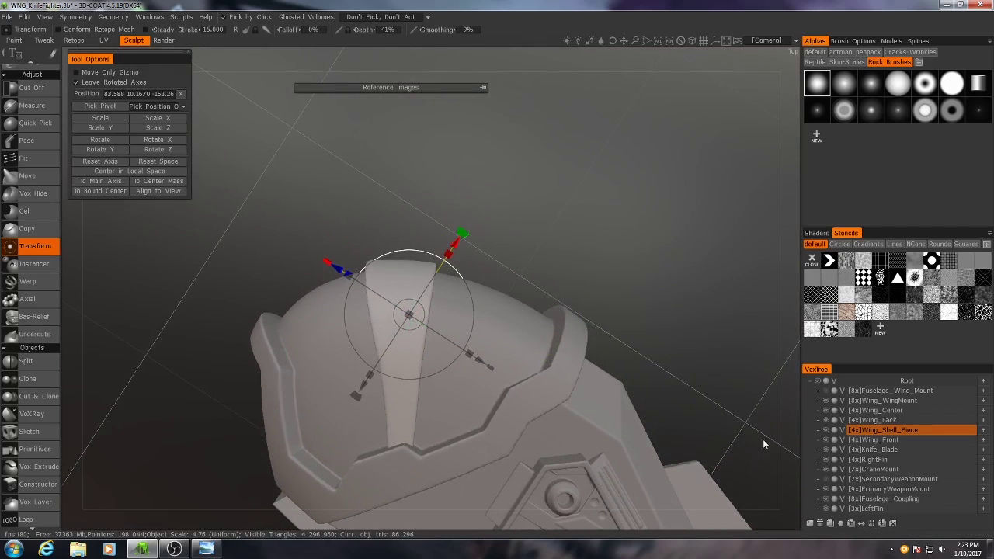
click(830, 525)
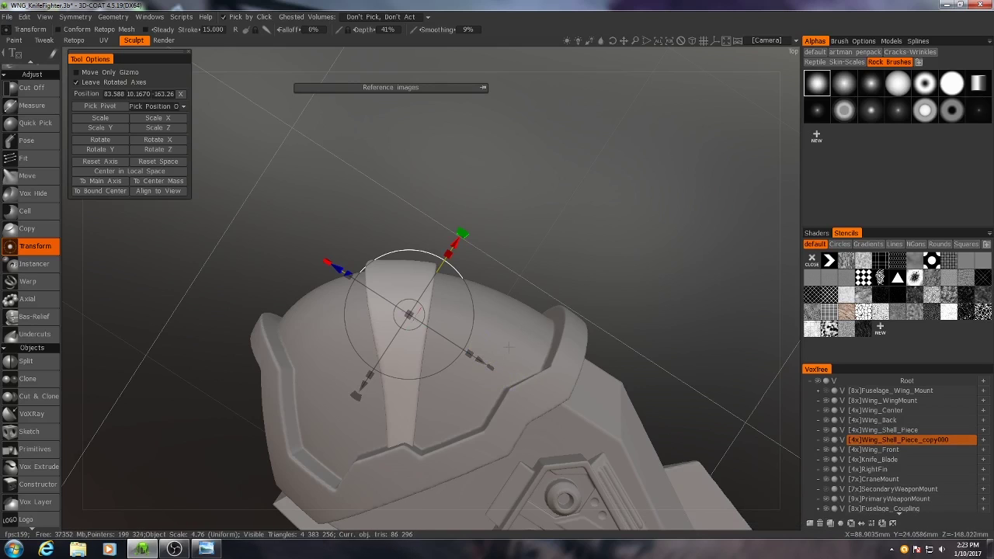
alt+drag(552, 357, 581, 332)
key(KP_7)
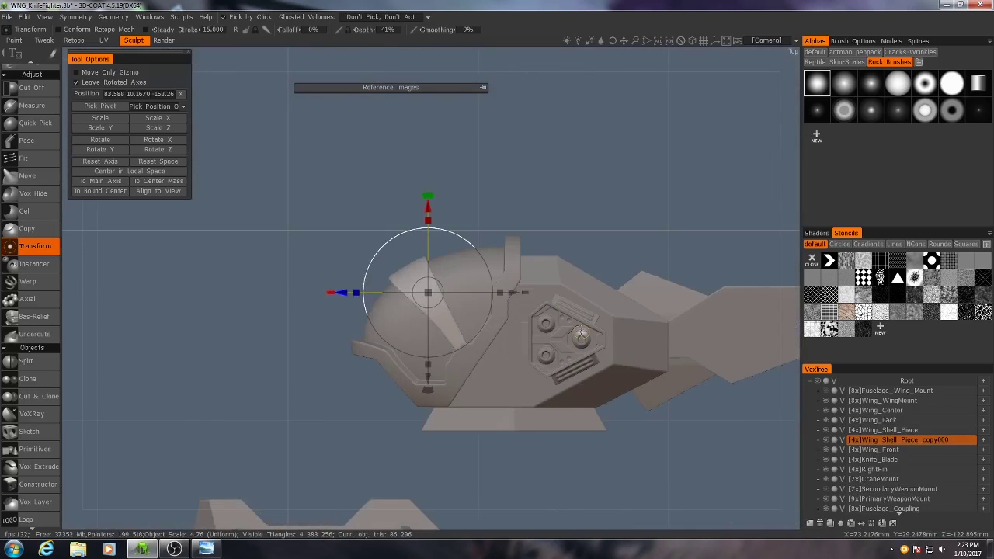
alt+right_drag(424, 311, 463, 315)
drag(440, 300, 504, 279)
drag(514, 194, 553, 220)
scroll(525, 271, up, 3)
mouse_move(494, 271)
mouse_down()
mouse_move(528, 277)
mouse_move(492, 275)
mouse_up()
- Try positioning a second duplicate of the strip on the dome and inspect how it fits inside the raised rim
click(830, 524)
drag(546, 198, 526, 184)
drag(492, 276, 492, 273)
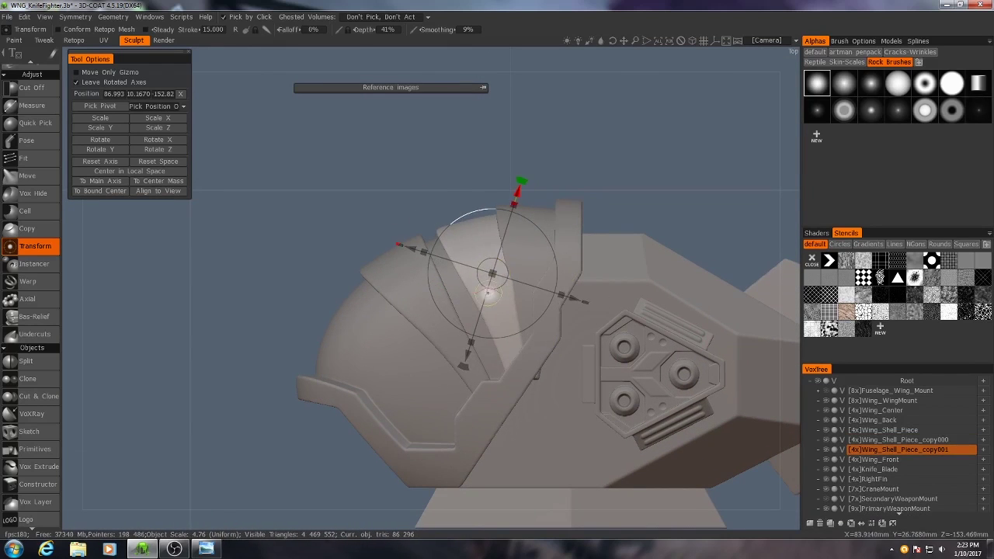
drag(233, 365, 444, 328)
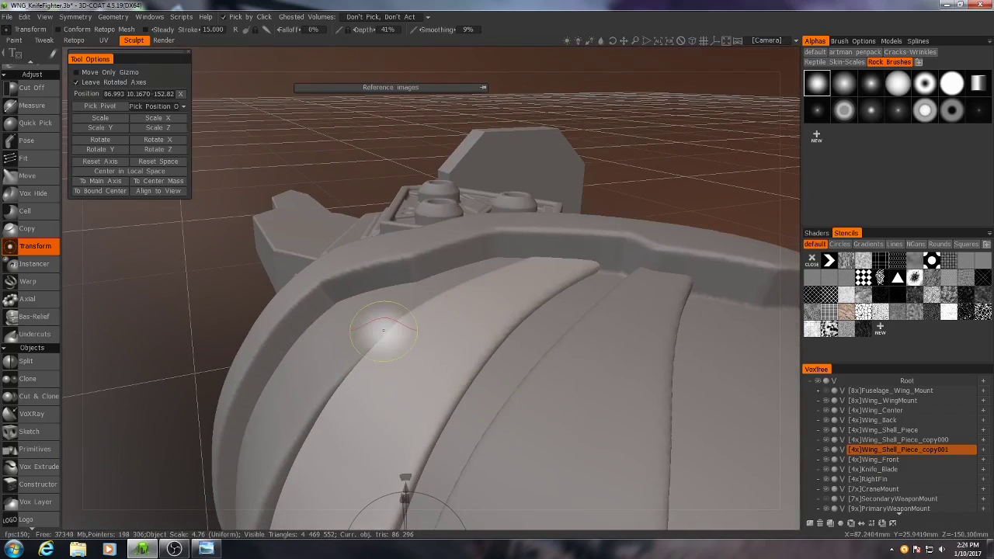
alt+drag(384, 331, 510, 278)
alt+drag(533, 231, 541, 311)
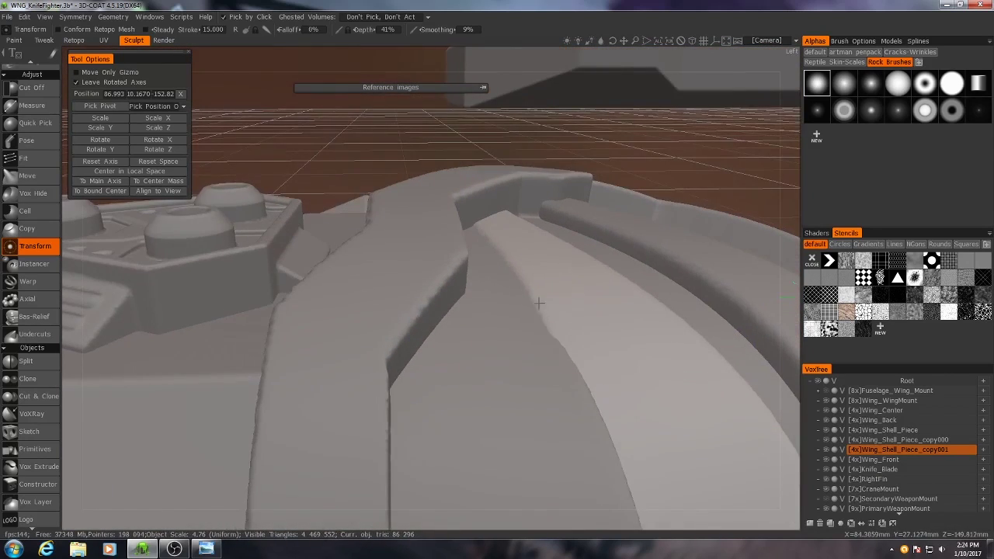
middle_drag(607, 386, 477, 355)
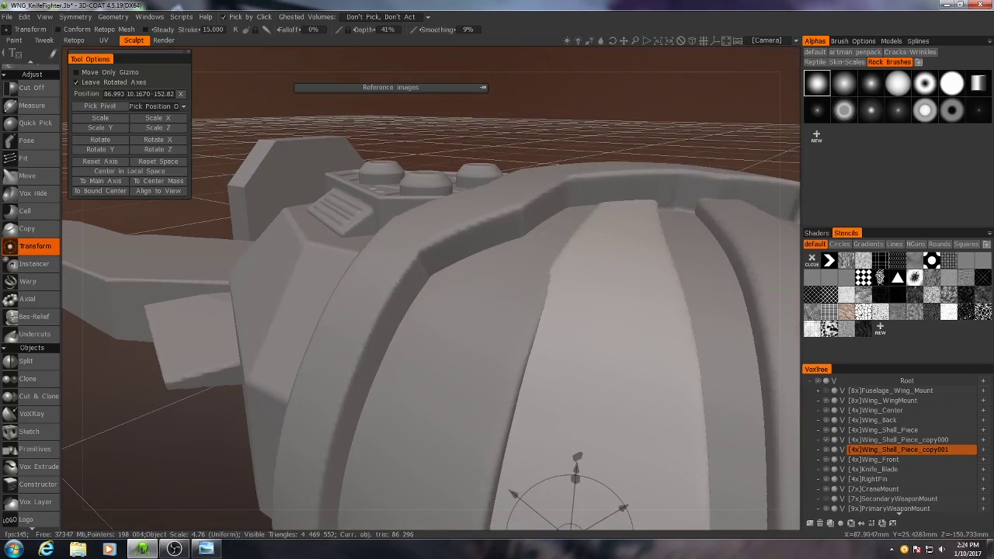
- Undo the placement of the second strip copy and delete the first copy
key(ctrl+z)
key(ctrl+z)
key(ctrl+z)
key(ctrl+z)
key(ctrl+z)
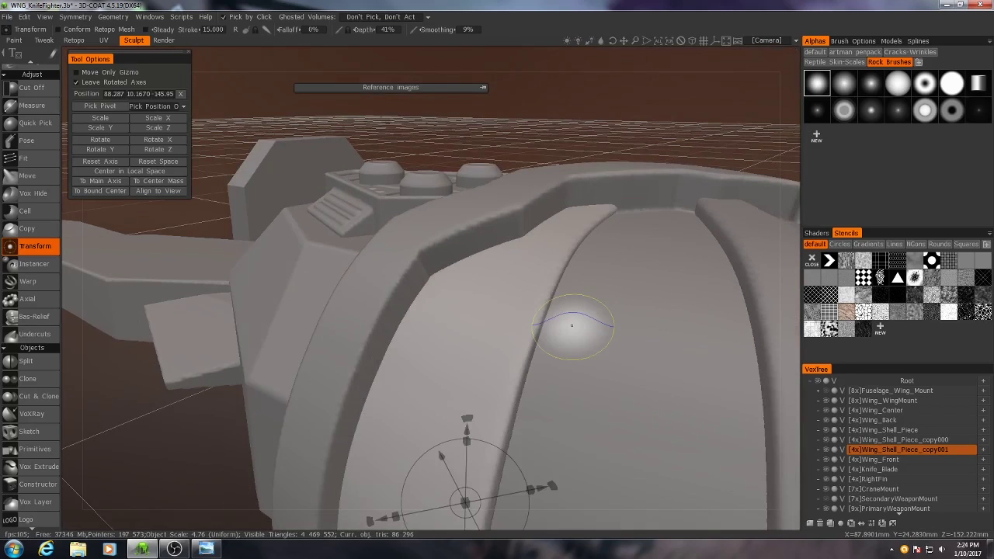
key(ctrl+z)
key(ctrl+z)
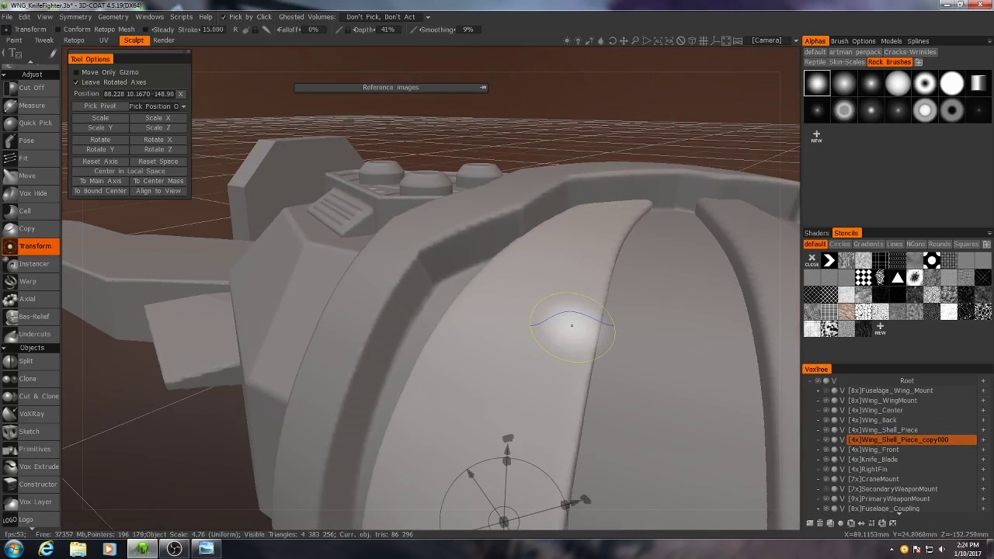
alt+right_drag(572, 327, 551, 277)
alt+drag(551, 278, 495, 317)
middle_drag(494, 316, 520, 290)
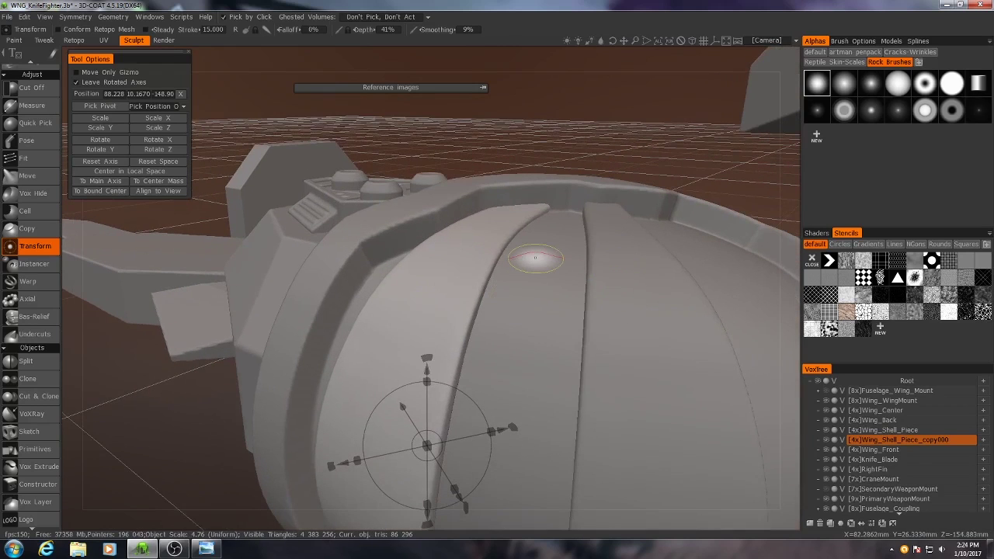
click(820, 525)
- Select the narrow end of Wing_Shell_Piece with a Pose line running along the strip in the top view
click(884, 432)
mouse_move(670, 406)
alt+mouse_down()
mouse_move(540, 393)
mouse_move(481, 375)
alt+mouse_up()
mouse_move(657, 323)
alt+mouse_down()
mouse_move(466, 310)
mouse_move(466, 412)
alt+mouse_up()
click(27, 140)
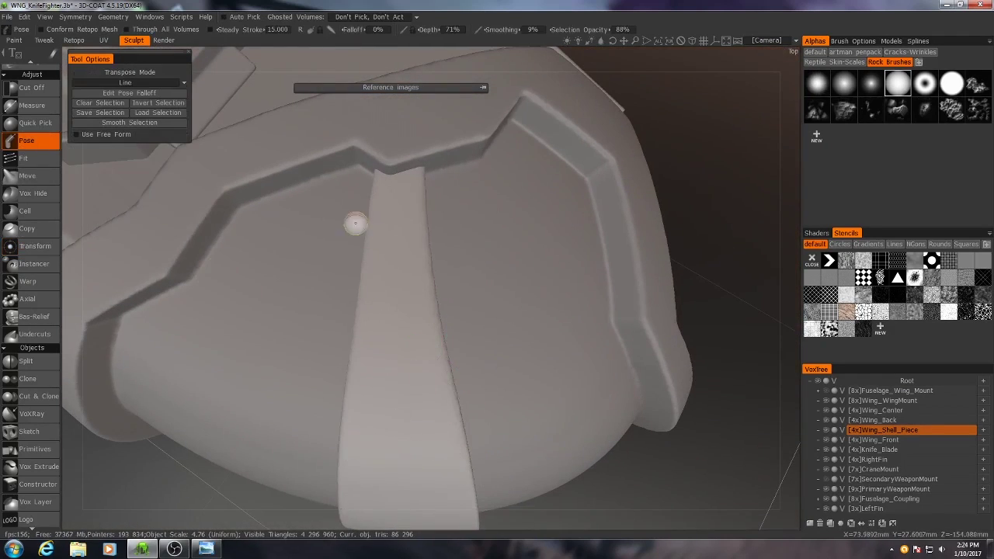
drag(433, 246, 398, 251)
alt+drag(497, 381, 520, 325)
middle_drag(516, 325, 433, 239)
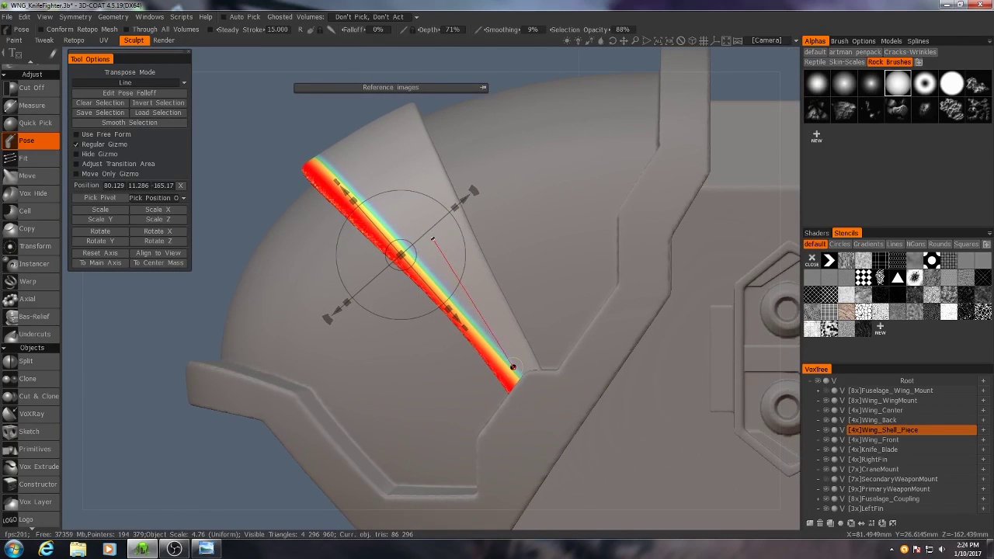
drag(527, 388, 527, 389)
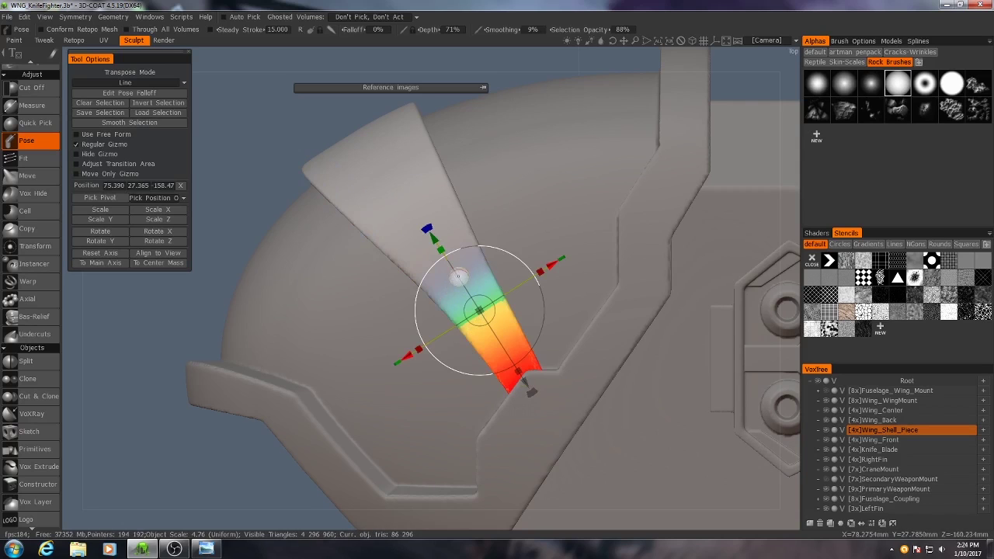
click(167, 94)
click(321, 424)
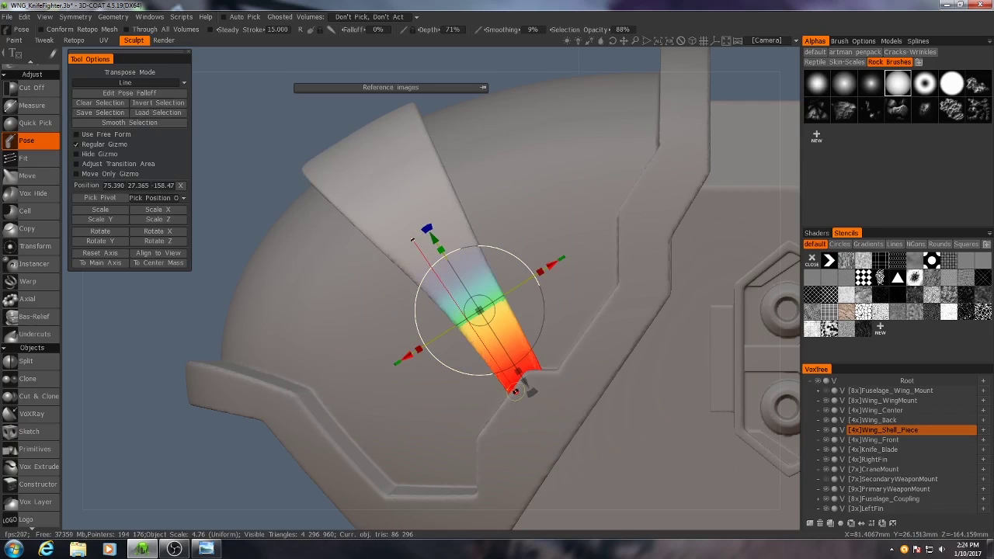
drag(515, 391, 515, 392)
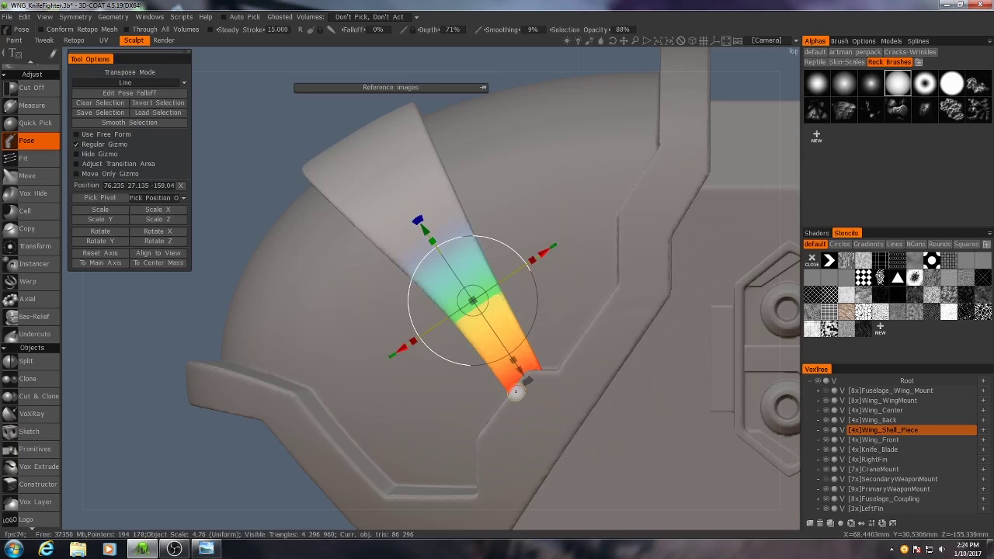
- Turn on Use Free Form with a Cube2x2 cage for the selected strip end and enable Transform/Lattice Toggle
key(KP_5)
alt+drag(301, 348, 548, 237)
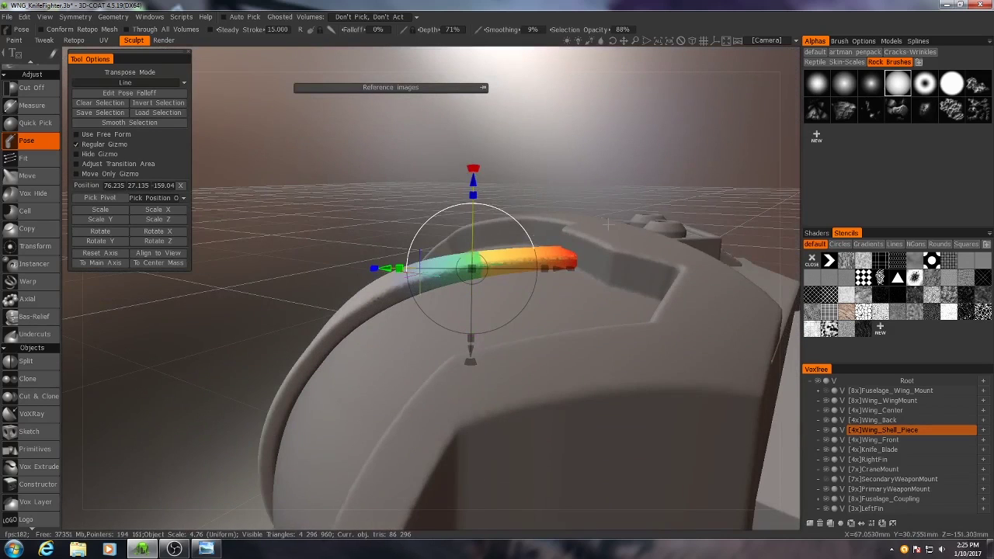
alt+right_drag(548, 237, 610, 239)
alt+middle_drag(611, 240, 567, 279)
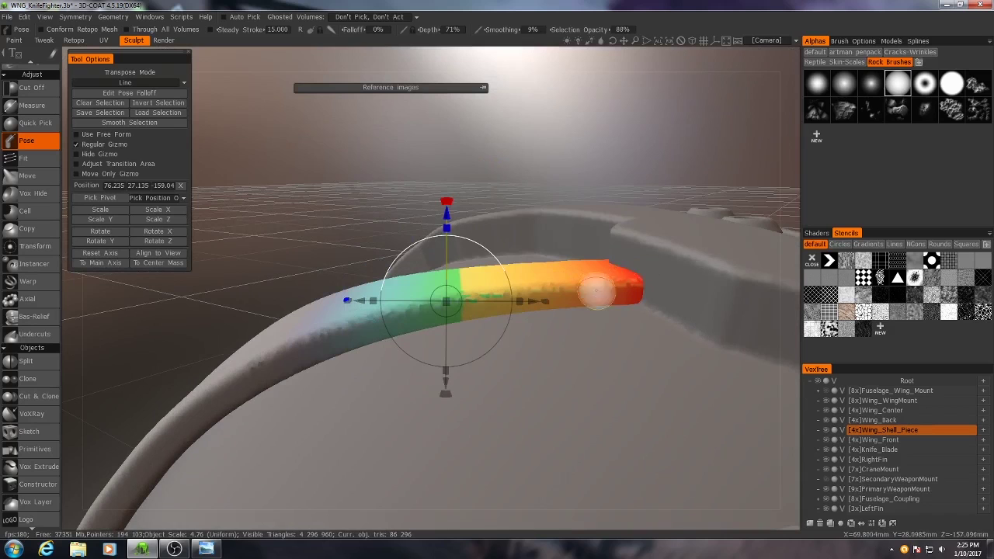
alt+drag(626, 295, 323, 309)
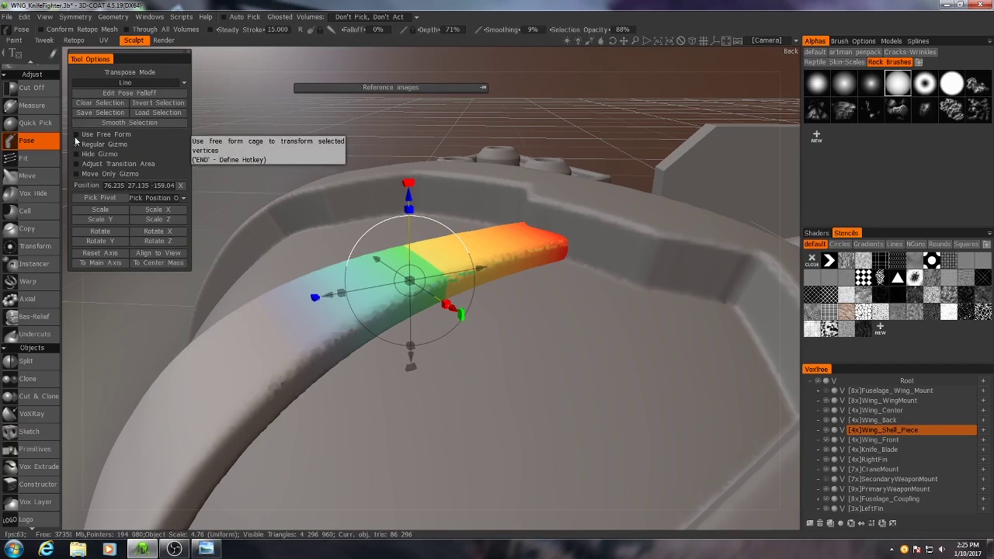
click(76, 137)
alt+right_drag(468, 264, 406, 308)
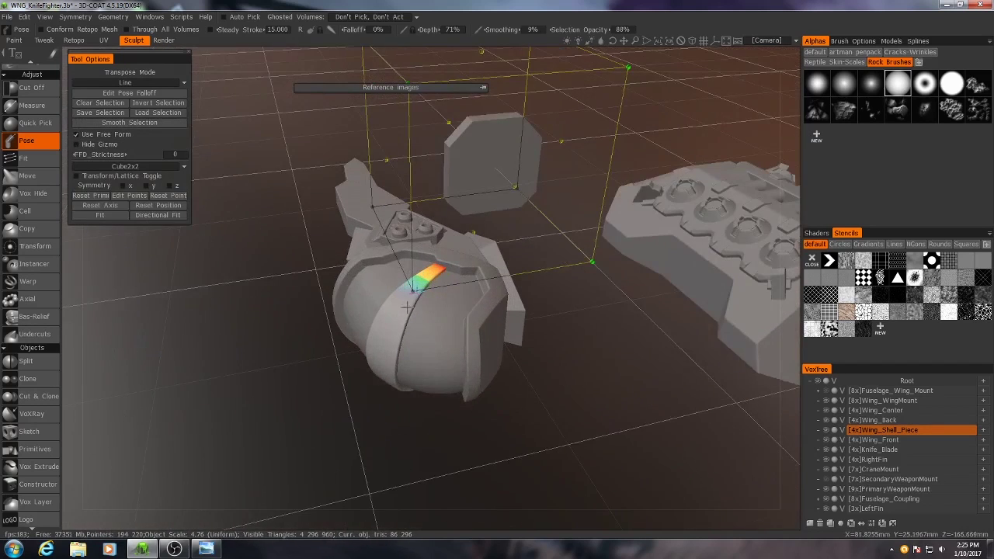
click(77, 177)
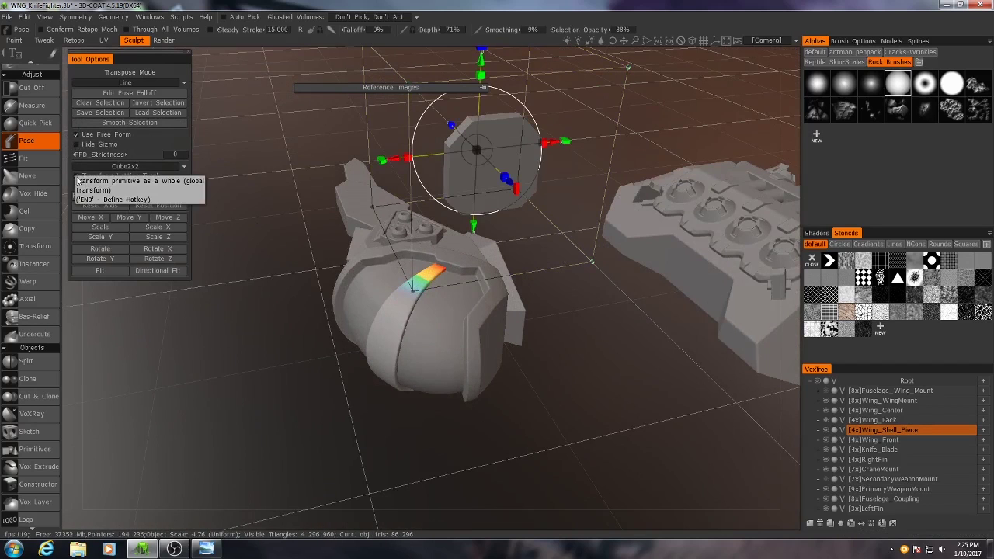
- Move the free-form cage in the top view so it is centred over the selected narrow end of the strip
drag(544, 275, 546, 305)
key(KP_5)
key(KP_7)
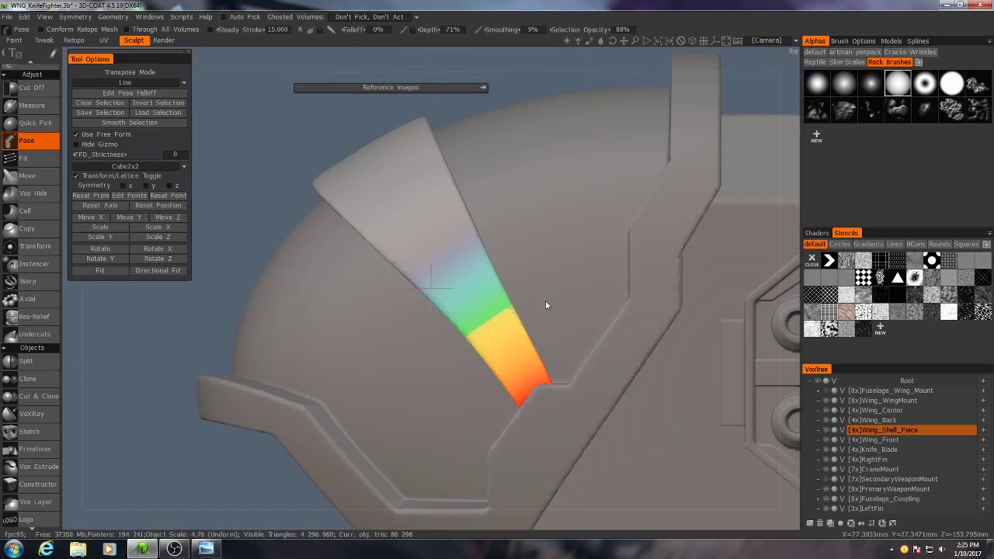
alt+right_drag(545, 300, 428, 352)
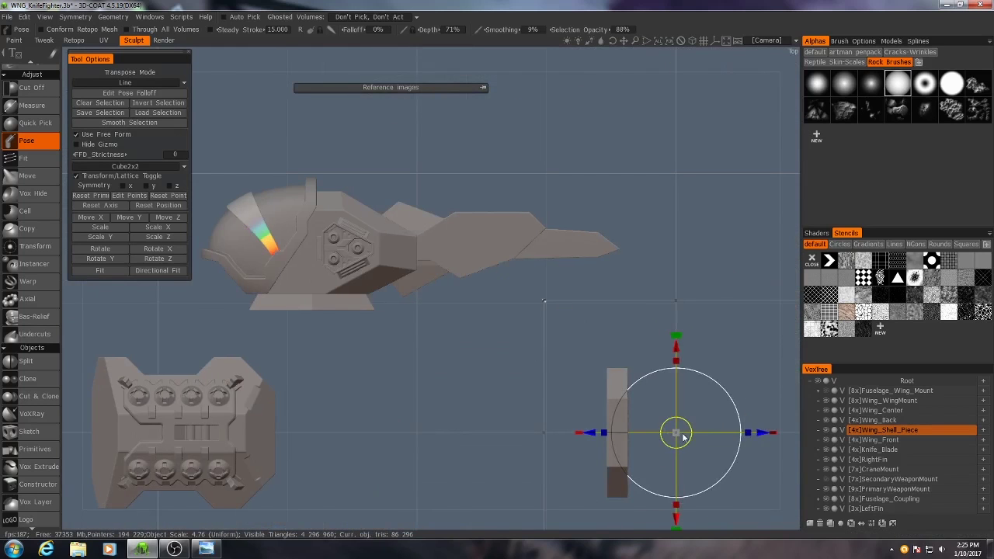
drag(684, 437, 282, 255)
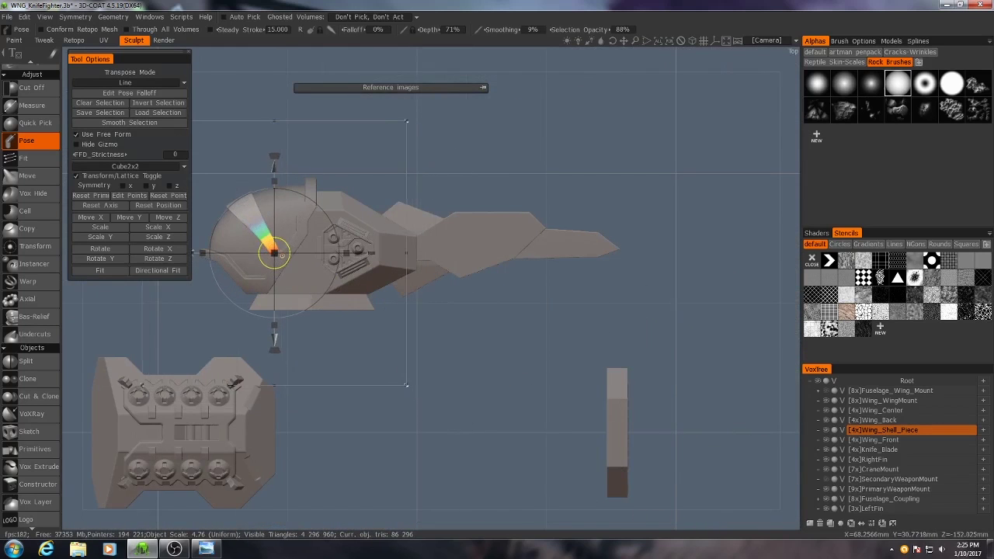
- Shrink the Cube2x2 cage and rotate it in line with the strip so it closely surrounds the selected end
alt+middle_drag(243, 308, 401, 361)
alt+right_drag(401, 361, 402, 282)
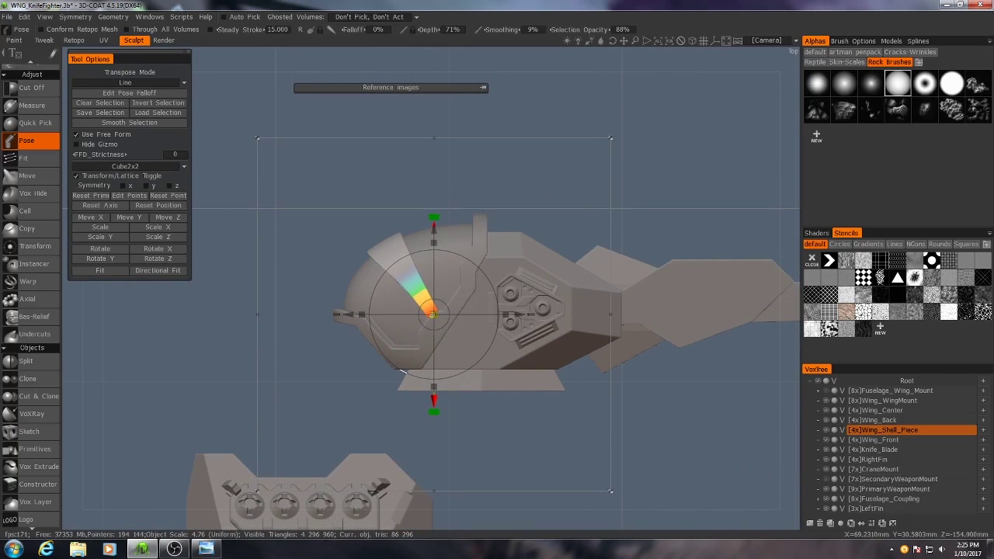
drag(432, 314, 347, 320)
scroll(328, 330, up, 5)
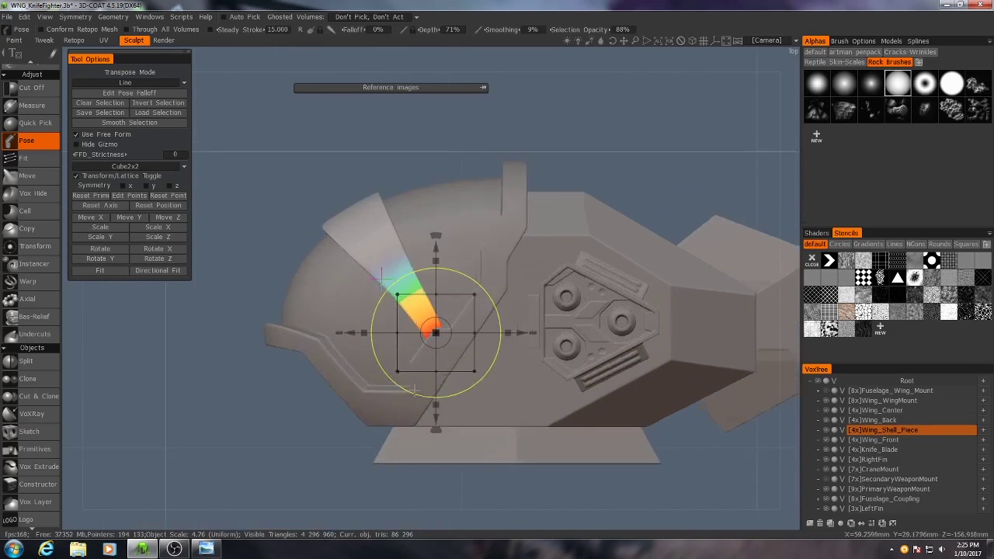
drag(437, 262, 365, 240)
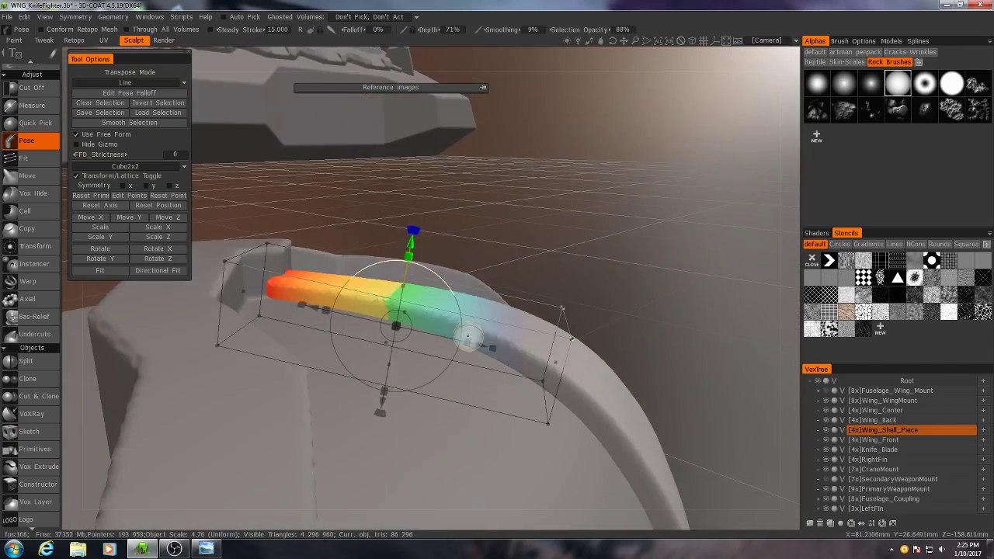
- Turn off Transform/Lattice Toggle and raise the cage's upper points along one long side of the strip end
click(77, 176)
alt+middle_drag(593, 242, 566, 264)
alt+drag(566, 264, 527, 334)
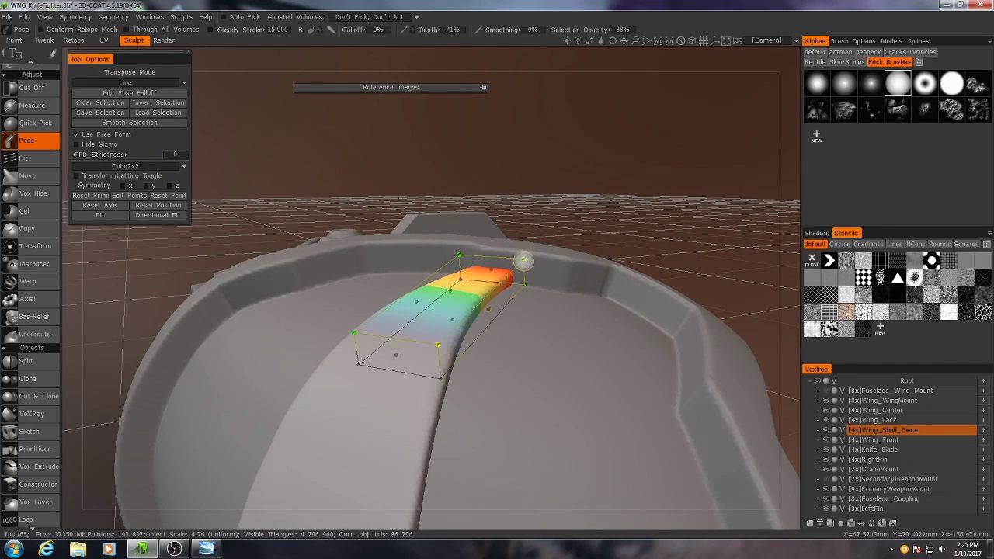
shift+click(524, 260)
drag(482, 213, 477, 195)
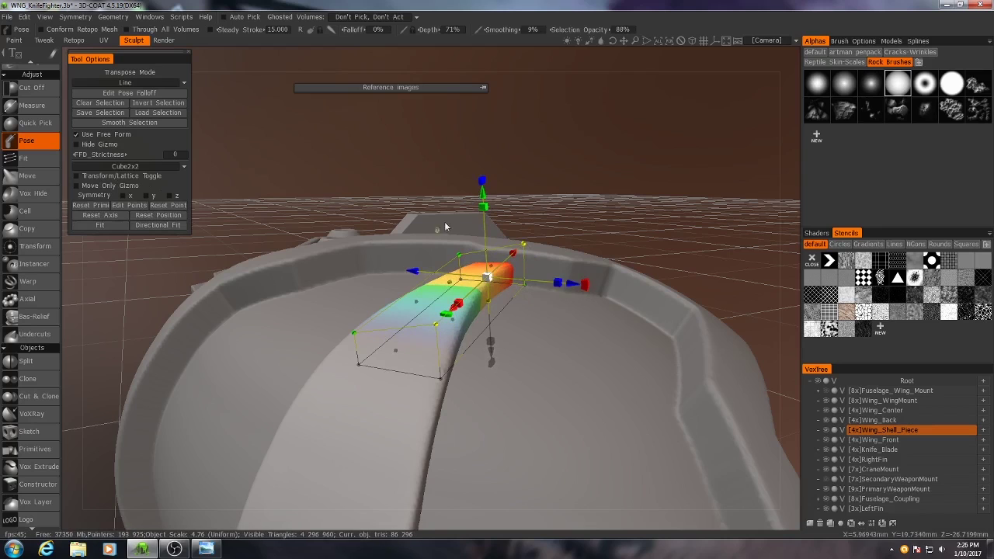
- Lower the cage's upper points along the opposite long side to tilt the strip end, and clear the Pose selection
click(358, 330)
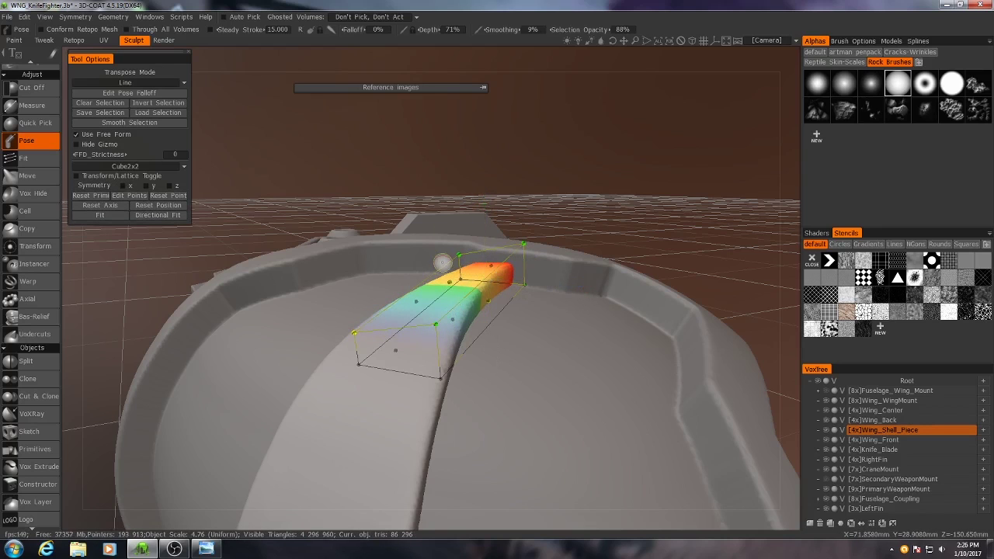
click(415, 287)
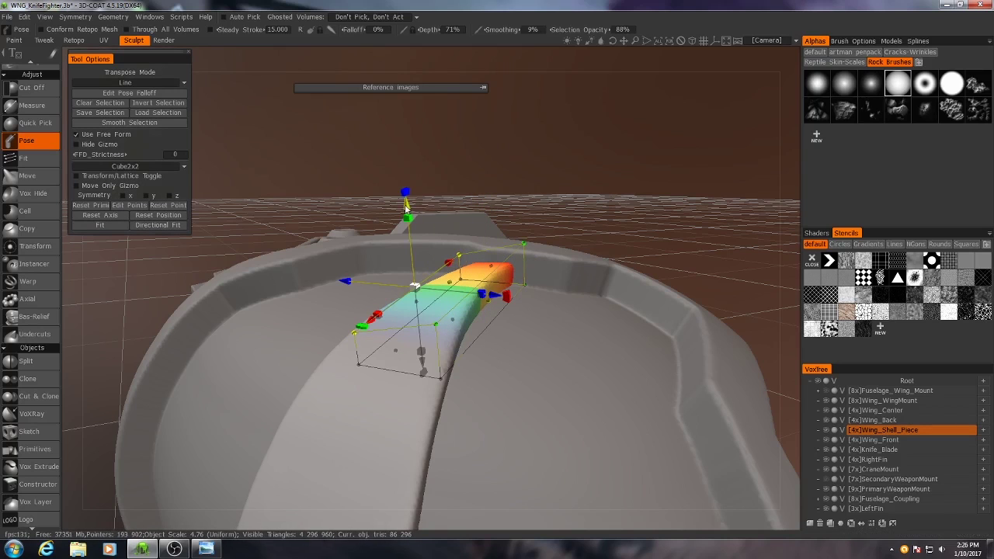
drag(405, 205, 409, 225)
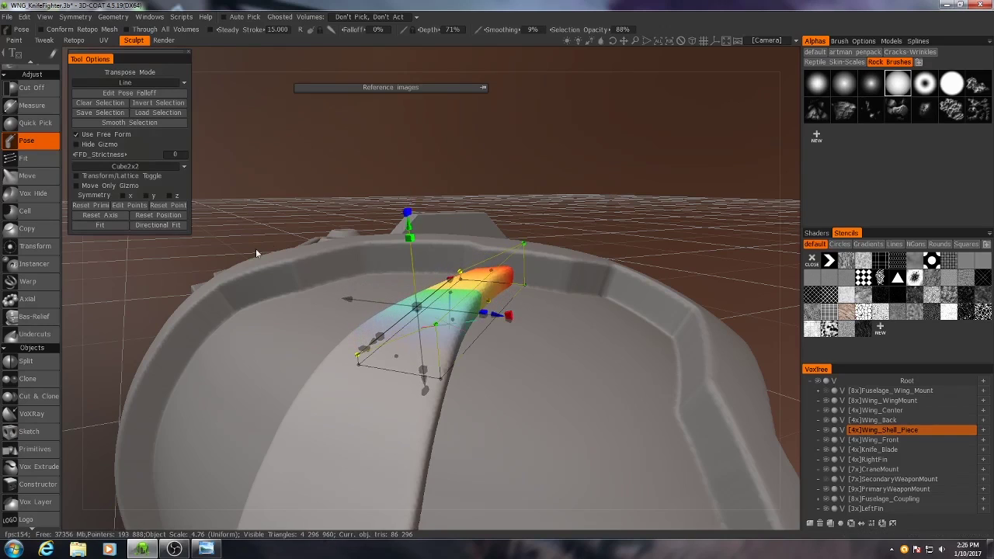
drag(257, 250, 347, 302)
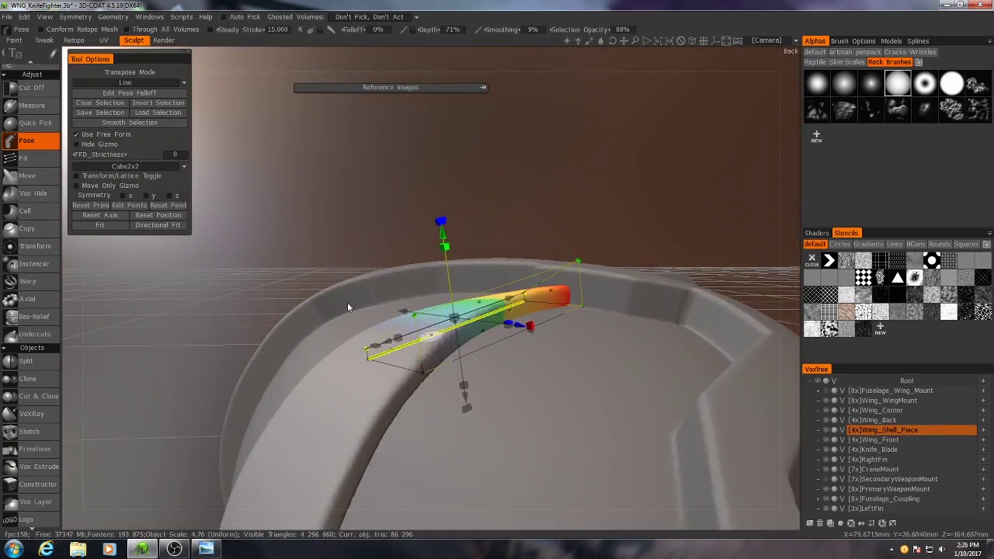
alt+drag(600, 309, 730, 349)
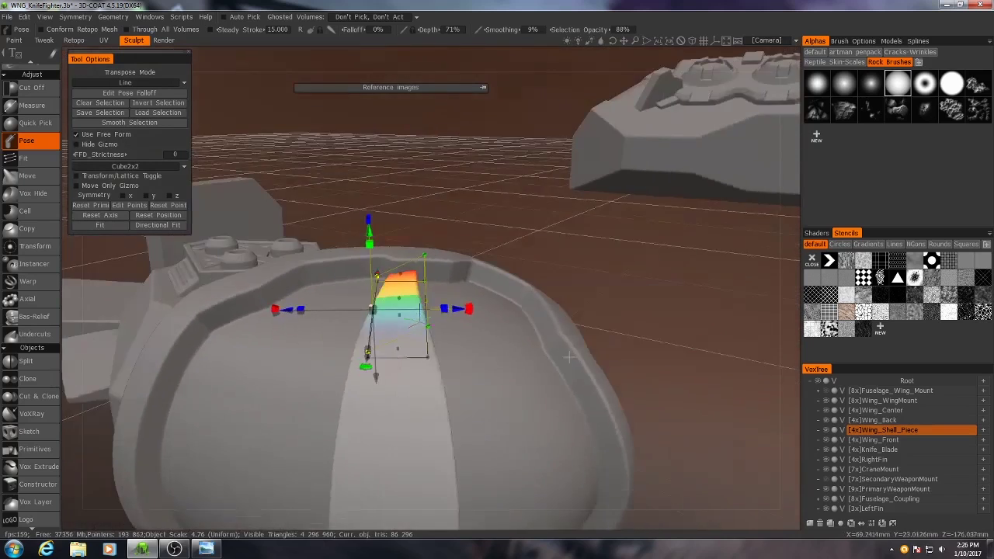
alt+right_drag(410, 342, 466, 358)
drag(481, 315, 587, 375)
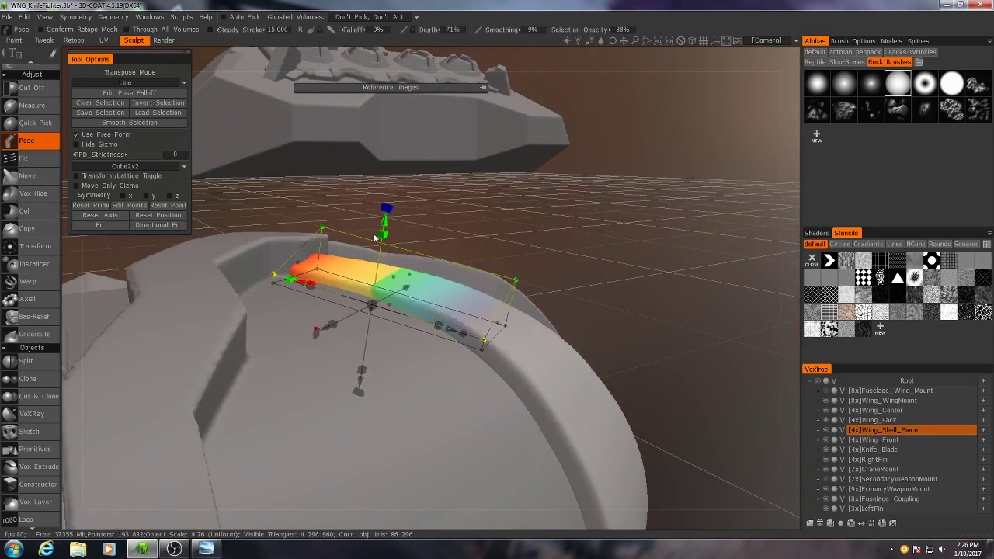
alt+drag(384, 220, 384, 230)
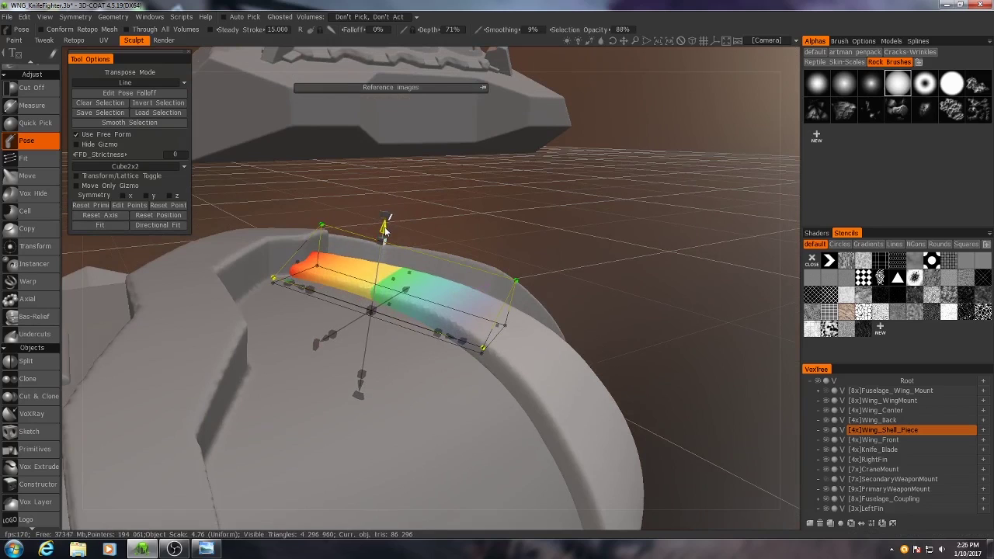
key(ctrl+d)
- Draw a Pose line along the strip toward its narrow end in the bottom view
alt+drag(475, 293, 358, 252)
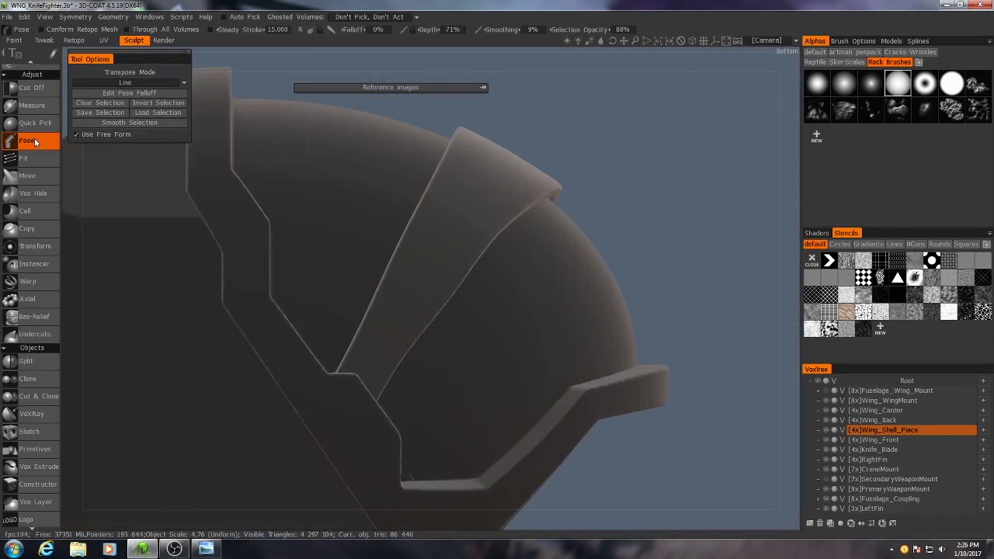
drag(443, 224, 373, 348)
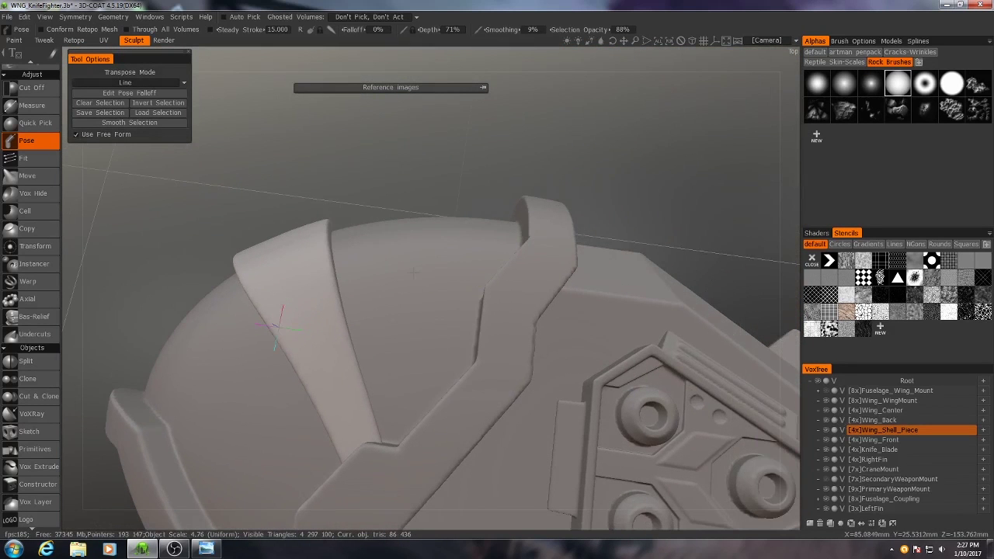
alt+drag(413, 272, 425, 295)
middle_drag(367, 286, 361, 288)
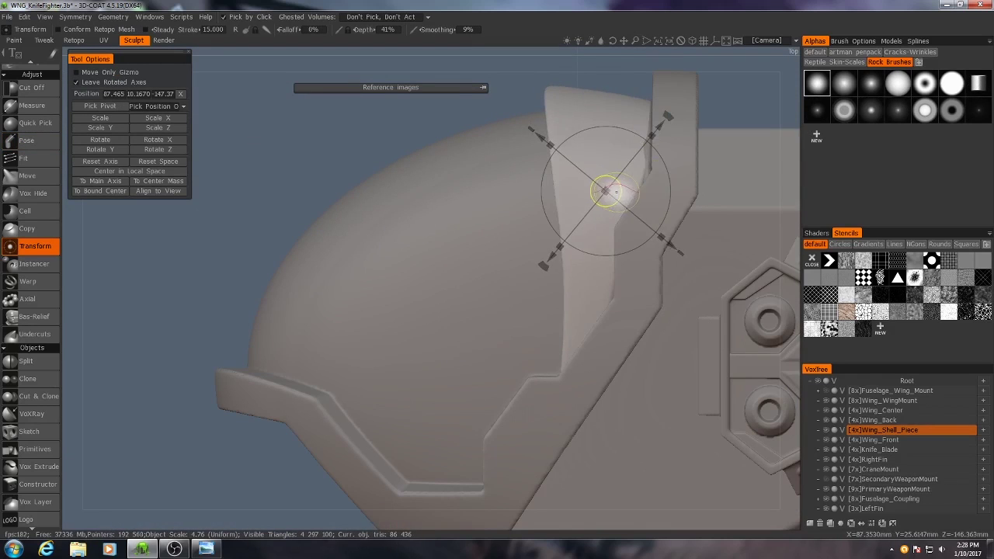
- Shift Wing_Shell_Piece beside the raised rim with Transform, and duplicate it twice, rotating and moving the copies in a fan across the dome
drag(616, 191, 599, 203)
click(830, 523)
drag(650, 126, 634, 118)
drag(602, 197, 514, 208)
click(830, 523)
drag(548, 125, 528, 118)
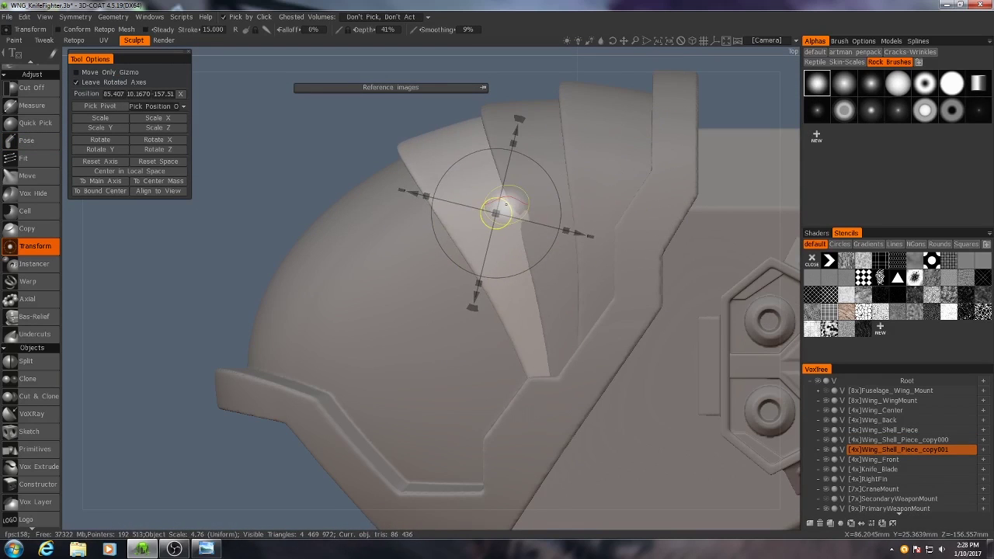
- Rotate and position a third strip copy so it overlaps the previous one, and nudge the original strip beside the rim
drag(506, 209, 439, 253)
click(830, 523)
drag(465, 160, 438, 153)
drag(440, 253, 435, 241)
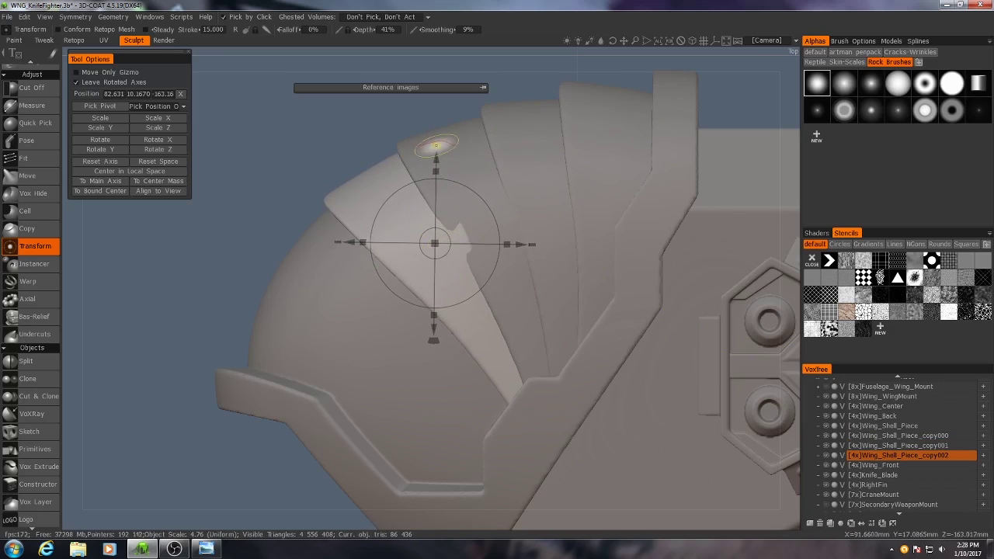
drag(437, 145, 444, 145)
drag(439, 241, 438, 242)
click(605, 225)
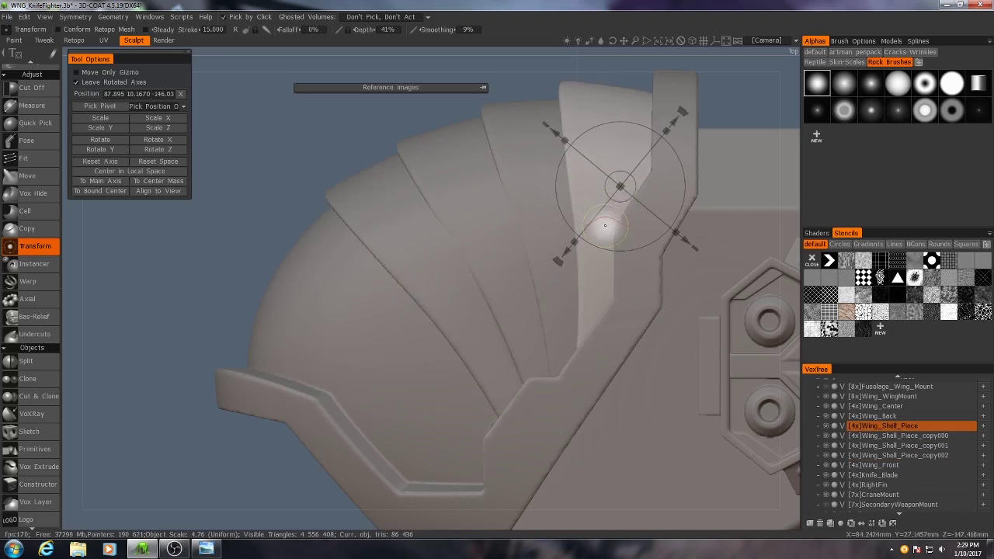
drag(621, 189, 625, 194)
- Duplicate the last strip two more times, rotating and placing the copies to continue the fan toward the lower part of the rim
click(423, 225)
click(830, 524)
drag(440, 255, 415, 284)
drag(410, 175, 386, 177)
drag(415, 278, 344, 346)
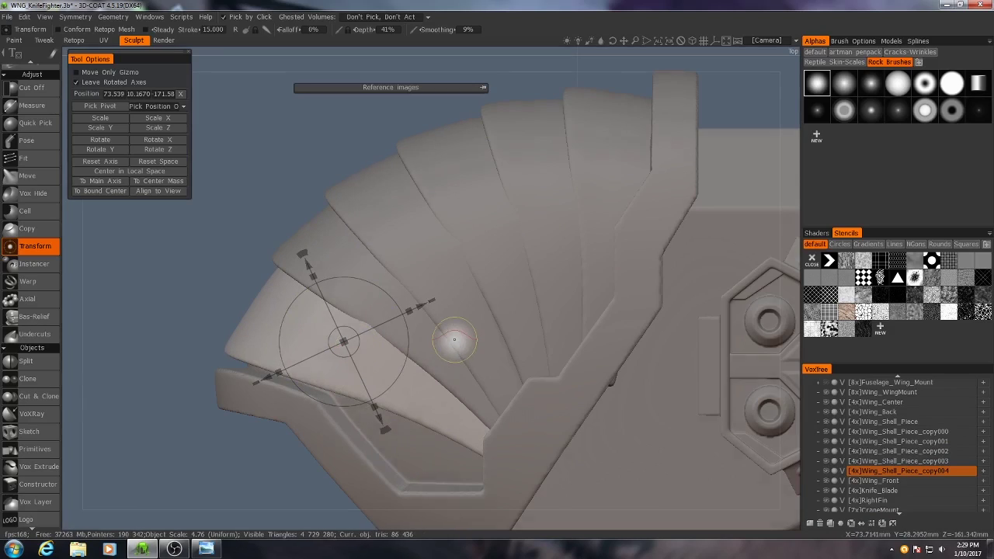
alt+drag(455, 340, 463, 311)
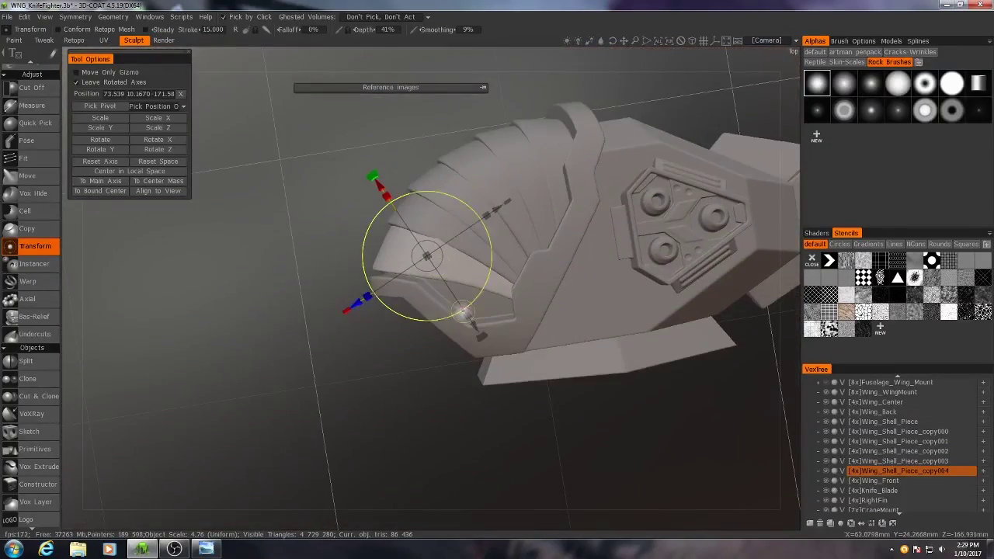
middle_drag(462, 313, 288, 326)
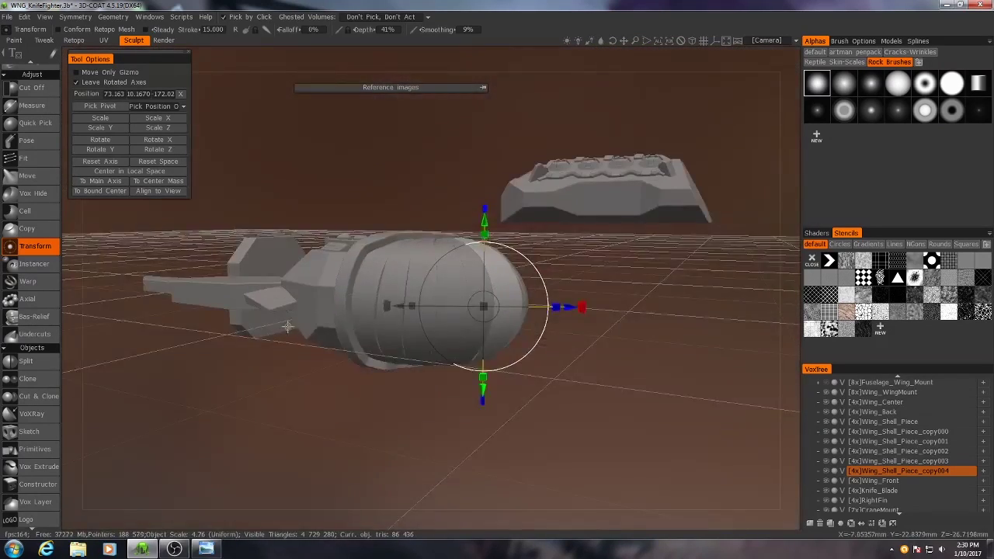
alt+drag(287, 326, 411, 356)
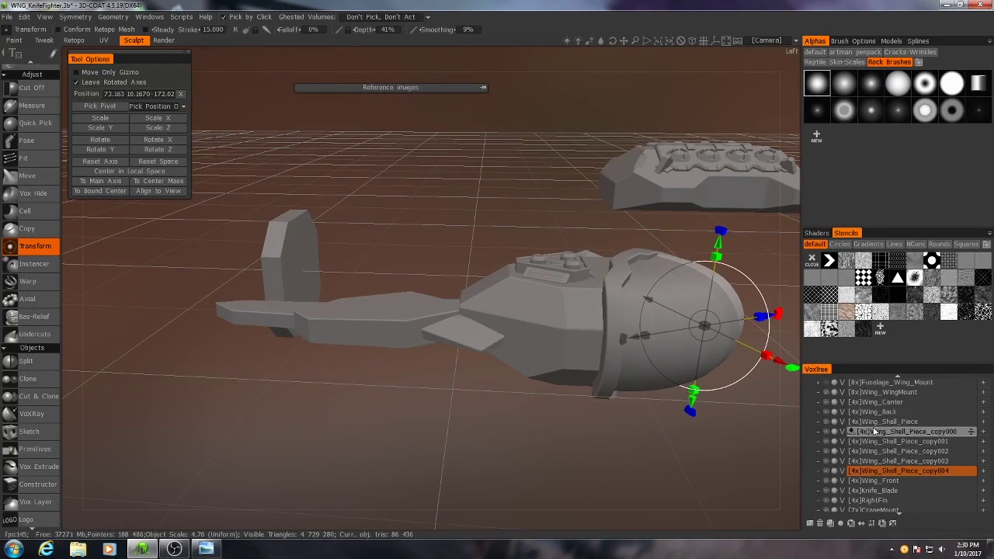
- Make Knife_Blade the active layer and slice off the upper corner of its side with Cut Off in the front view
click(880, 491)
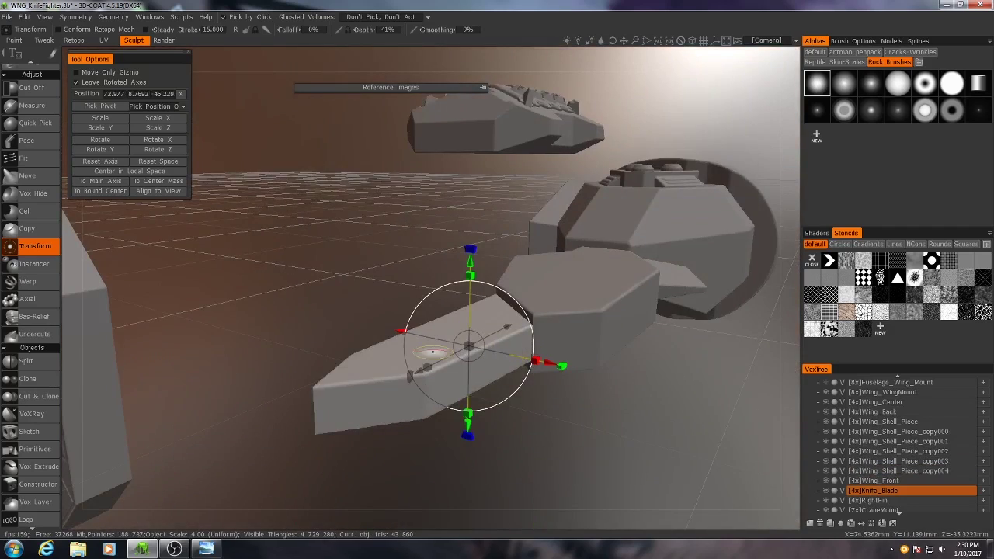
alt+drag(433, 352, 565, 396)
key(KP_5)
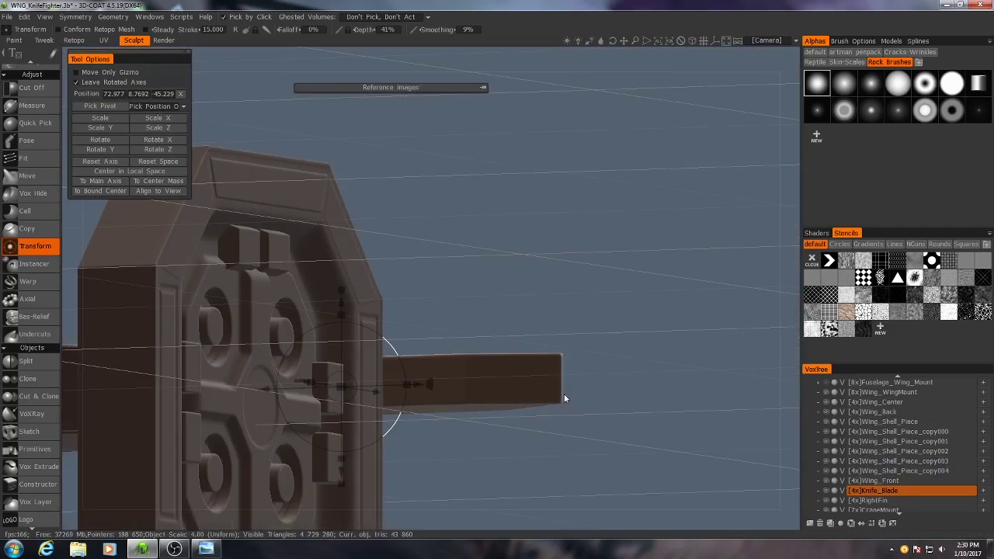
key(KP_6)
key(KP_2)
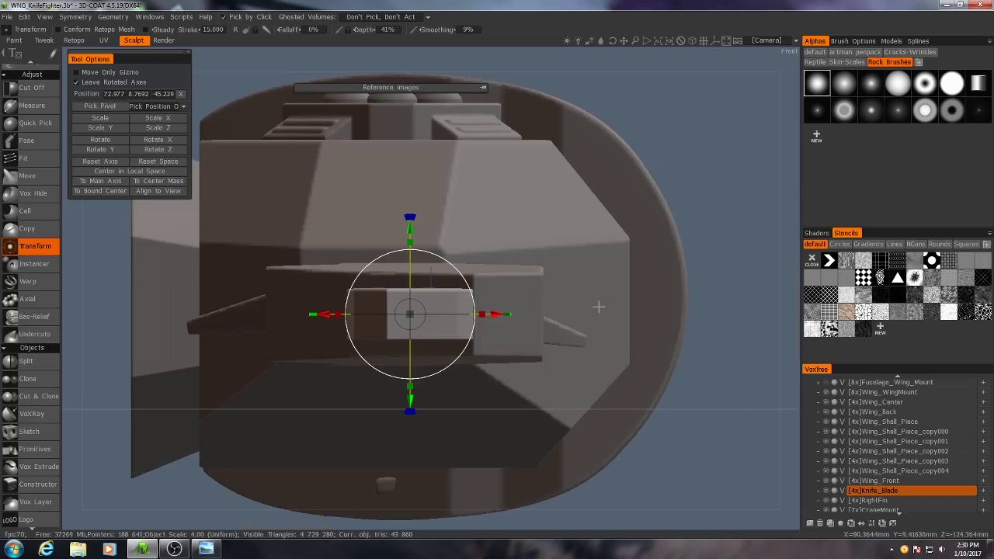
alt+right_drag(598, 306, 552, 331)
alt+middle_drag(552, 332, 645, 334)
scroll(31, 265, up, 3)
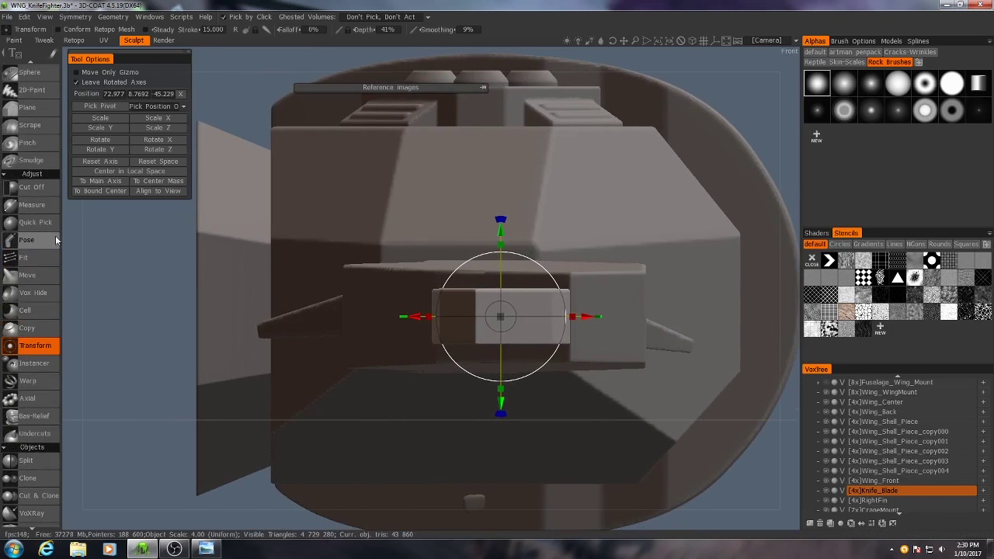
key(KP_5)
alt+drag(215, 262, 253, 305)
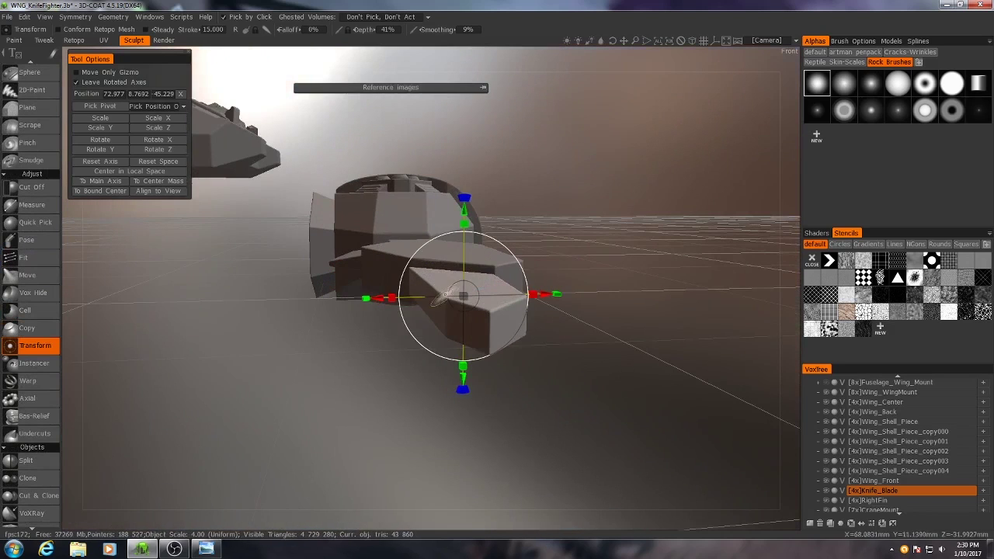
key(KP_1)
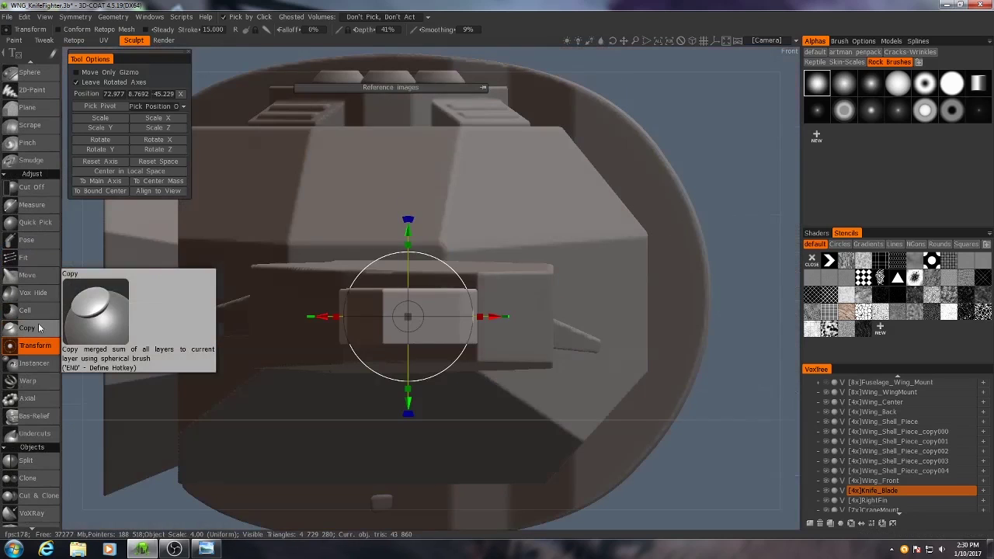
click(16, 188)
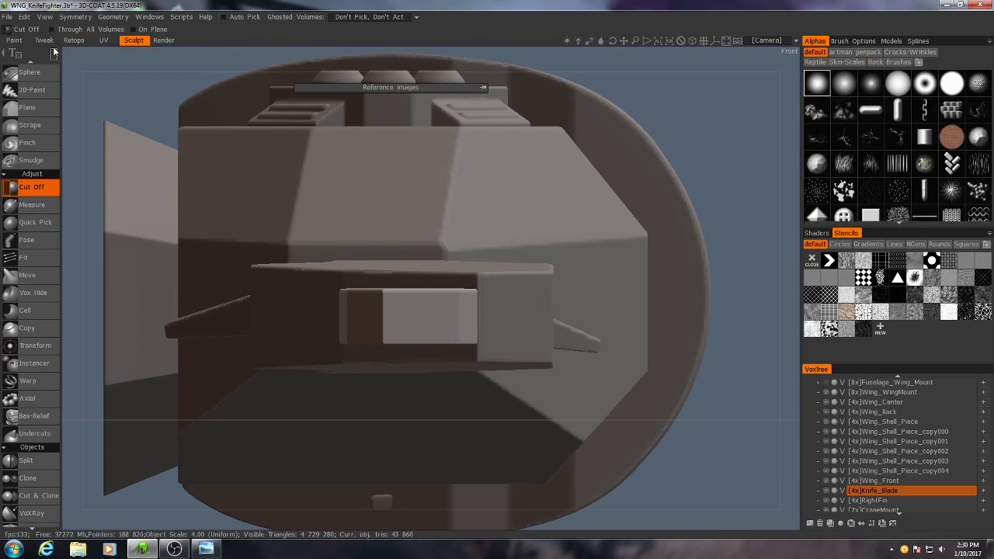
mouse_move(54, 52)
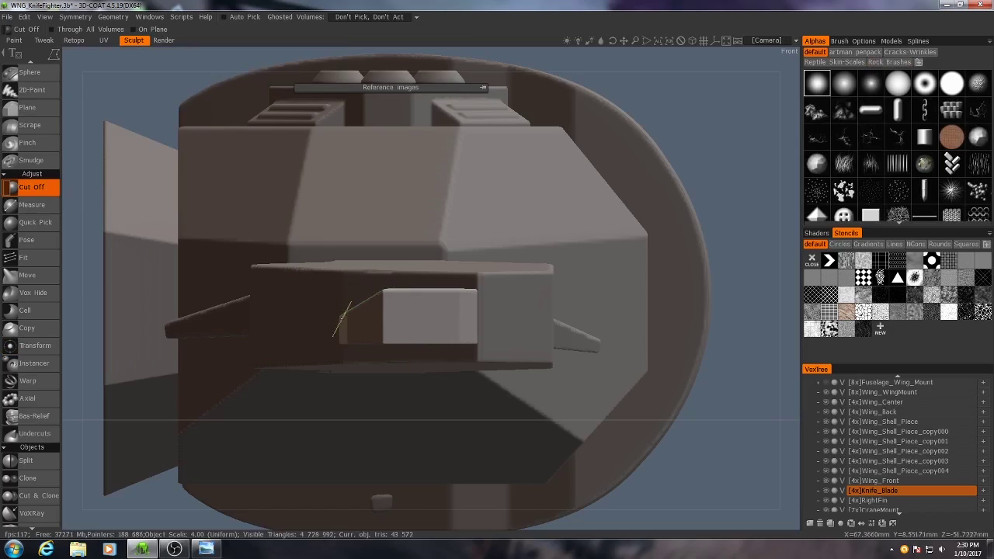
- Slice off the lower corner of the same side of Knife_Blade to taper it toward a sharp edge
key(5)
key(4)
drag(260, 321, 365, 346)
key(5)
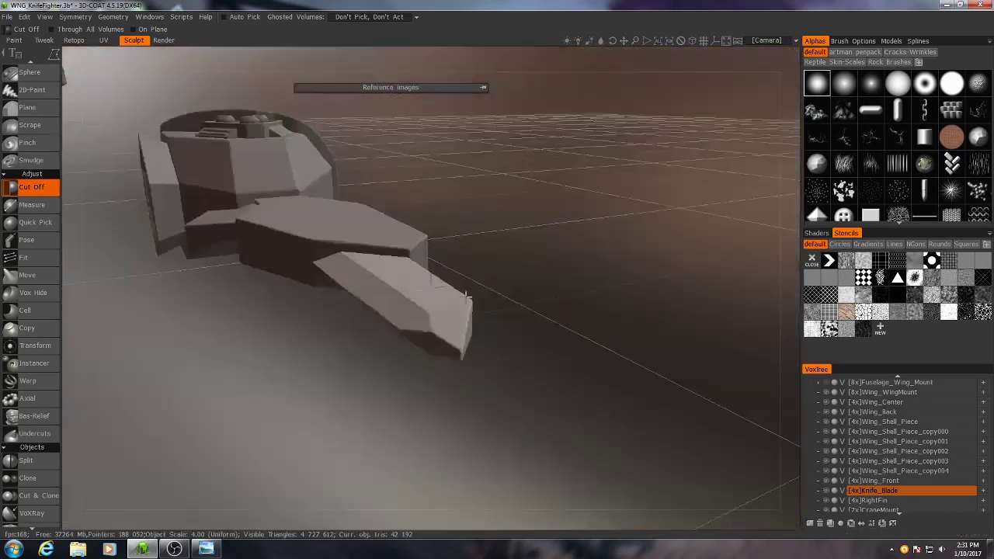
- Draw a horizontal Pose line across Knife_Blade in the front view and turn off Use Free Form
key(4)
click(36, 242)
drag(598, 317, 262, 316)
click(76, 144)
scroll(435, 239, down, 6)
middle_drag(435, 240, 493, 379)
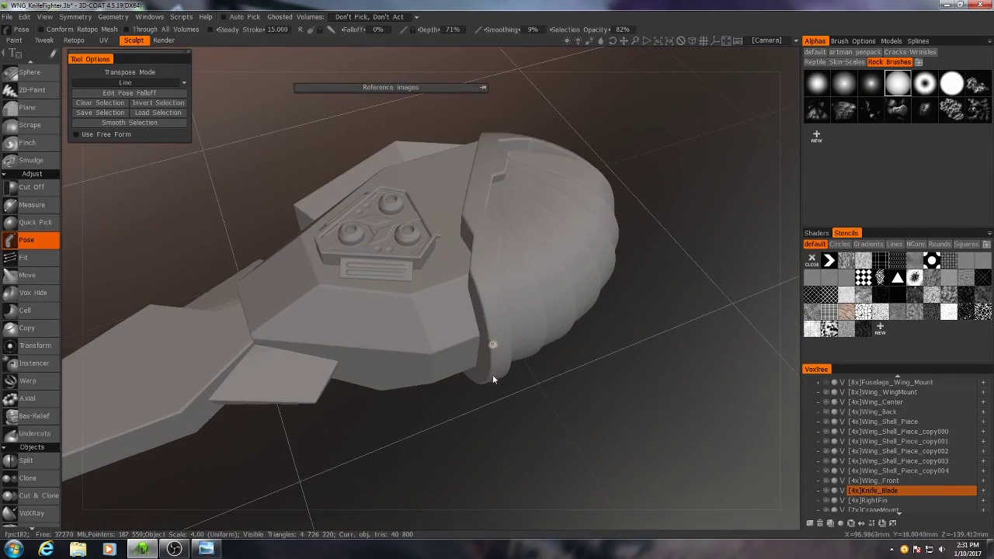
- Display the reference image plane around the wing assembly and set its opacity to 0.485
middle_drag(565, 376, 523, 430)
middle_drag(545, 386, 442, 331)
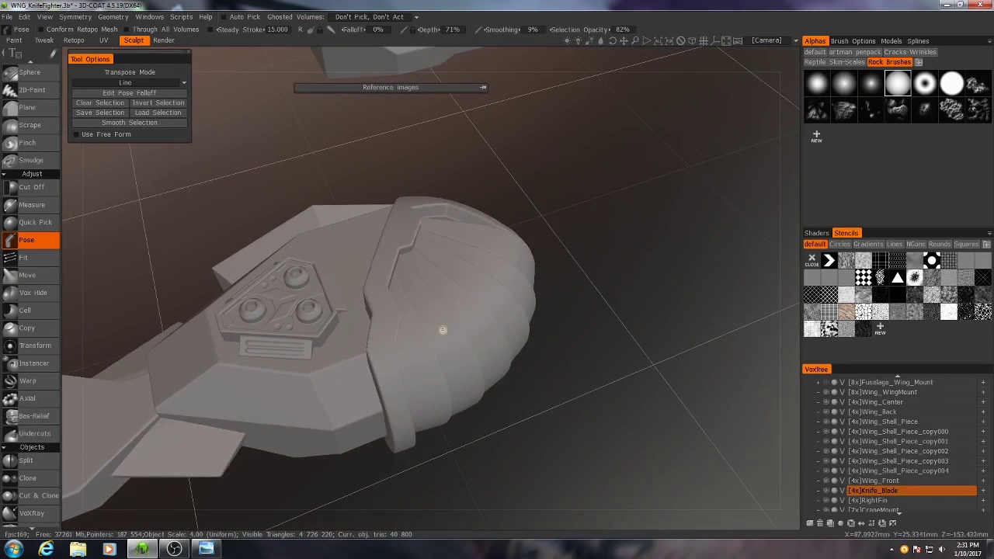
scroll(517, 370, down, 2)
middle_drag(517, 370, 458, 321)
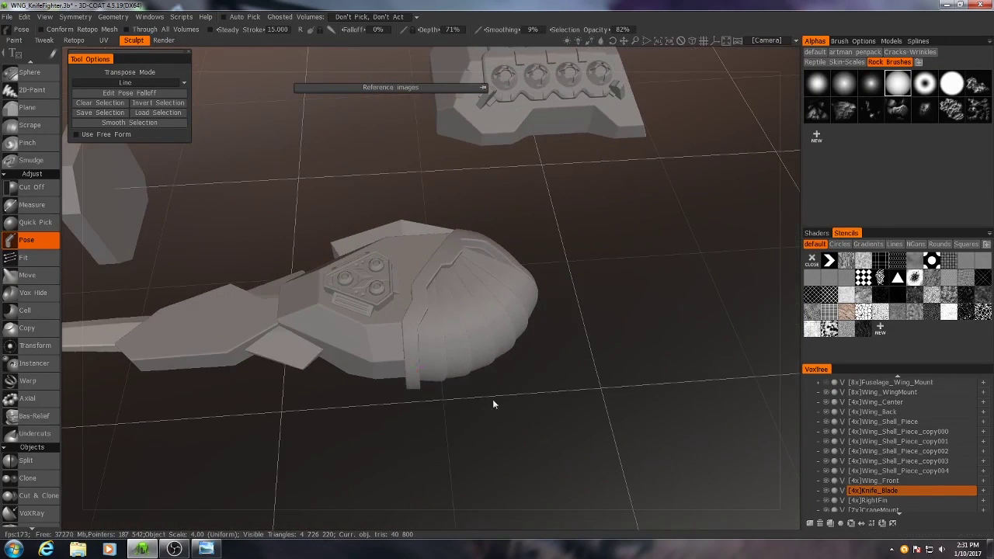
middle_drag(493, 404, 473, 361)
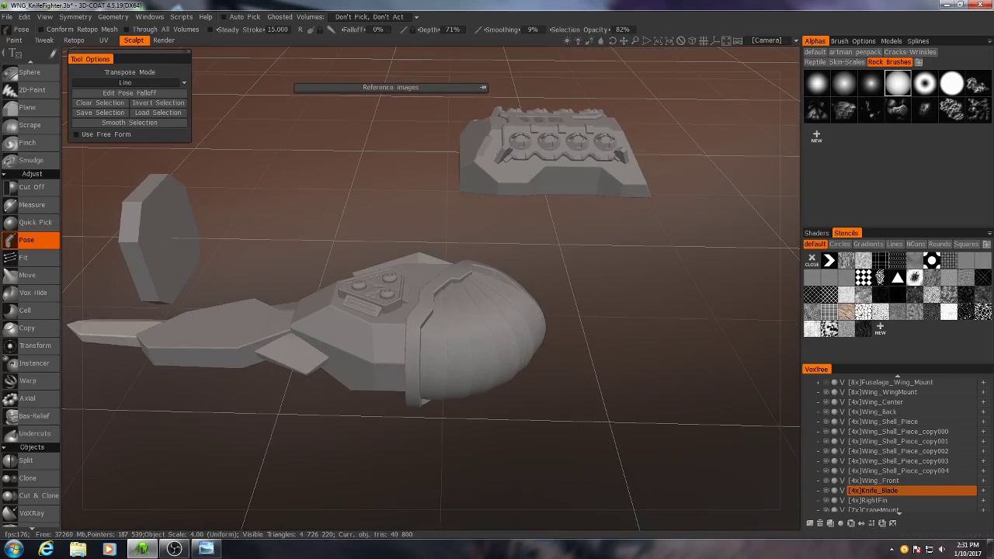
click(484, 88)
click(317, 116)
scroll(271, 313, down, 5)
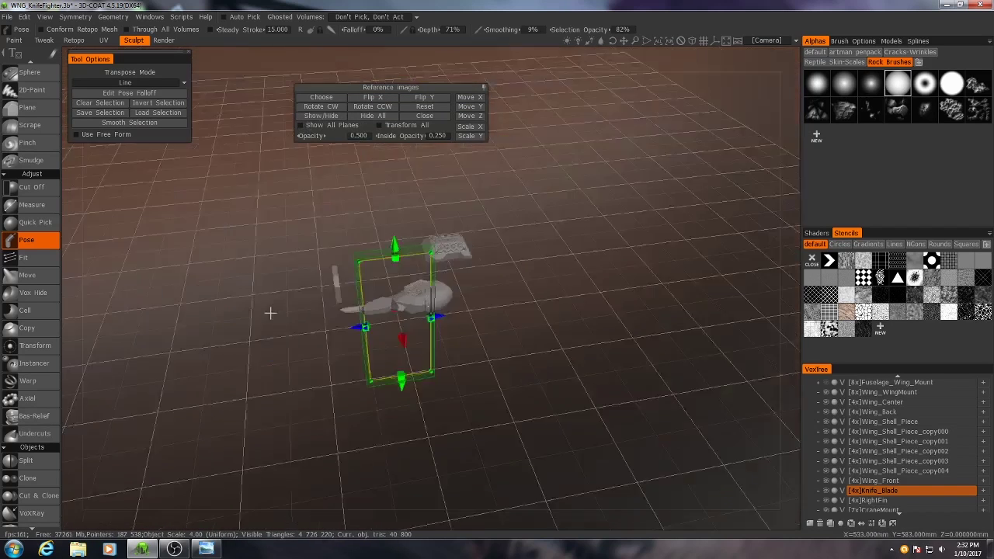
scroll(270, 313, up, 5)
middle_drag(270, 313, 326, 334)
drag(359, 136, 356, 136)
- Switch to Windows Photo Viewer to compare the wing with the KnifeFighterRef.jpg sketch, and close the reference image controls back in 3D-Coat
click(206, 549)
drag(625, 159, 796, 99)
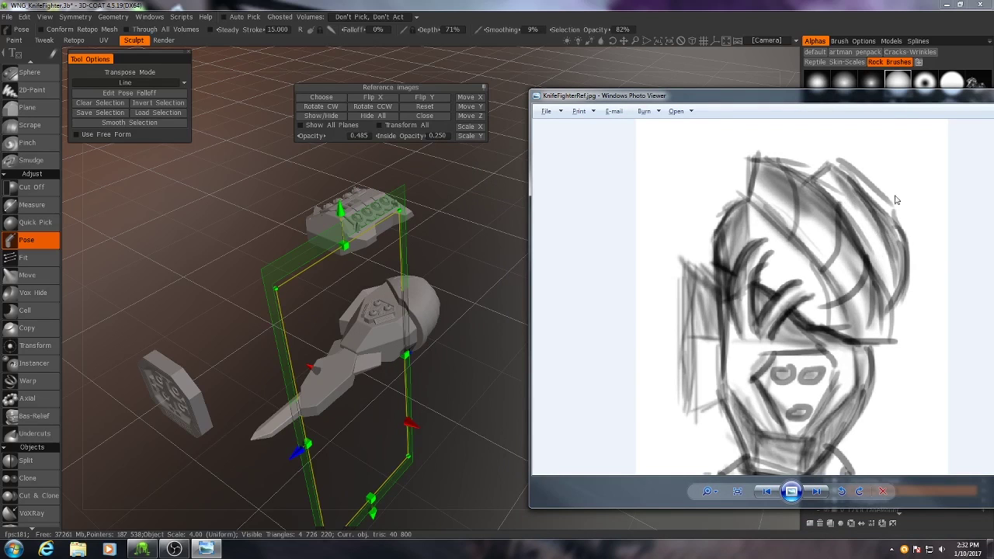
drag(892, 95, 652, 66)
click(766, 63)
drag(543, 327, 668, 311)
click(425, 115)
- Make Wing_Shell_Piece the active layer and bring up the choices for changing its parent
right_drag(497, 388, 590, 311)
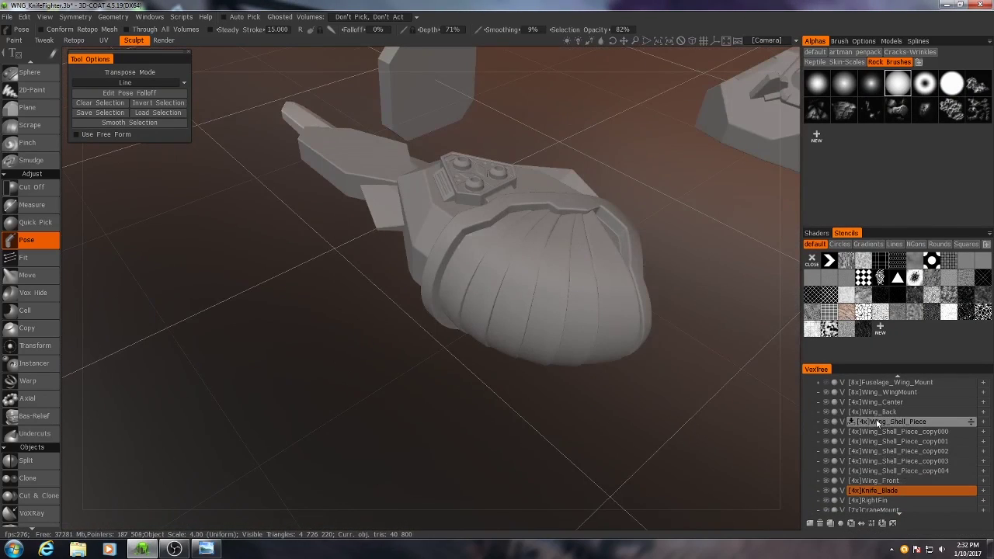
click(877, 422)
drag(904, 471, 889, 417)
key(f)
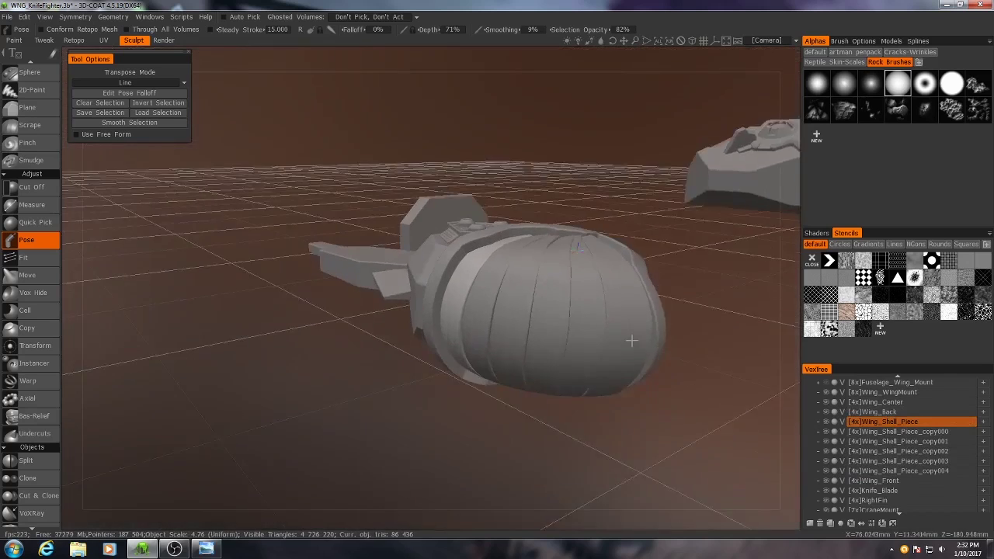
alt+drag(549, 329, 603, 357)
right_click(886, 419)
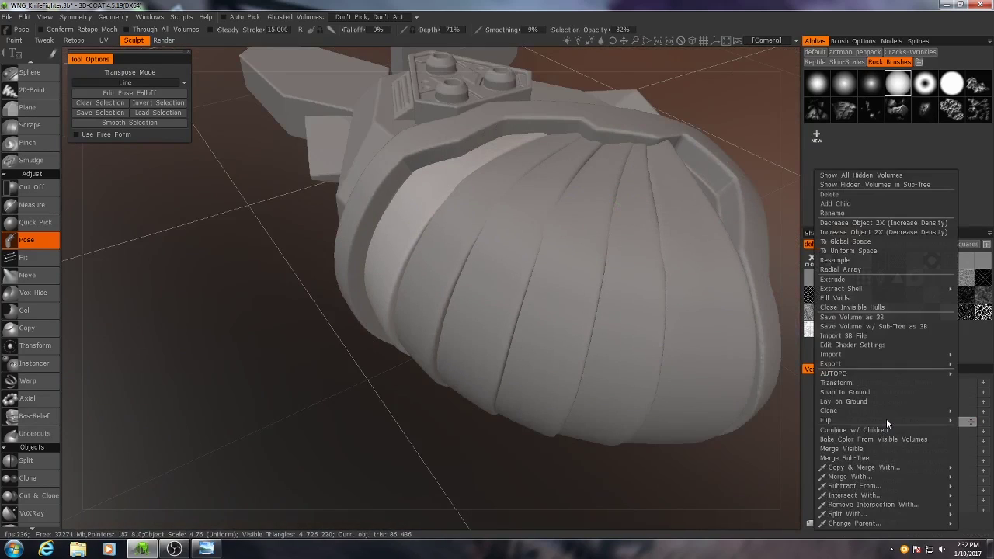
mouse_move(850, 522)
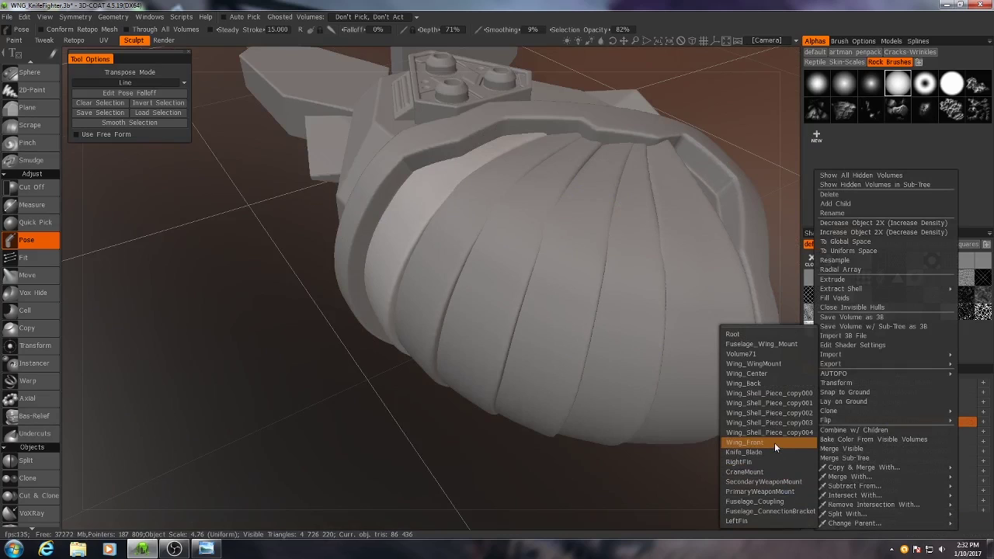